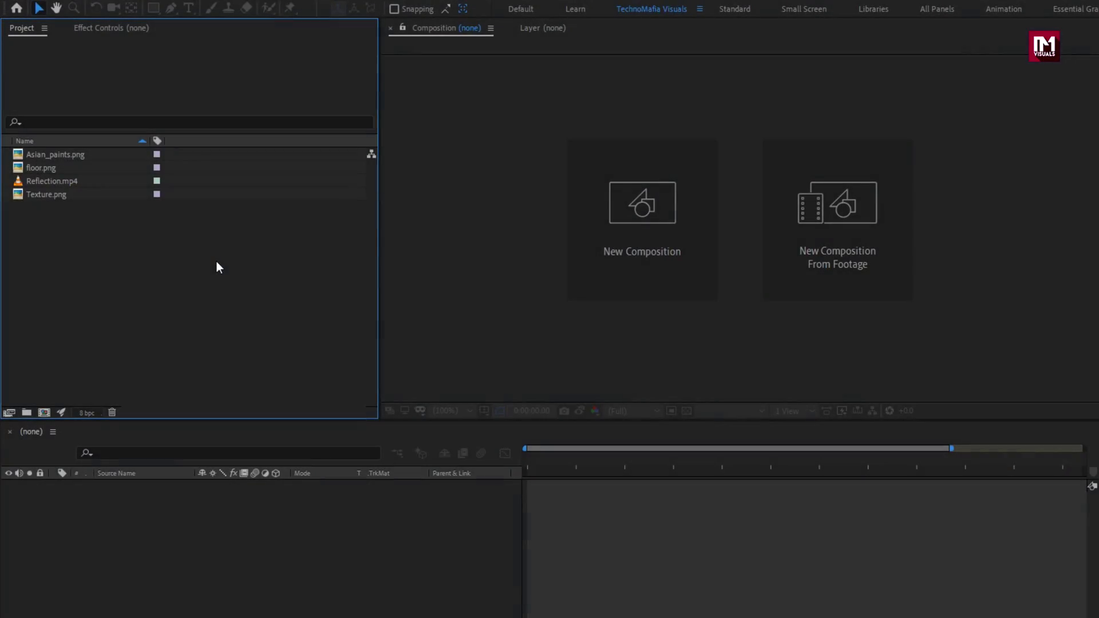
Inspect the details of Asian_paints.png, floor.png, Reflection.mp4 and Texture.png in the Project panel.
left_click(82, 160)
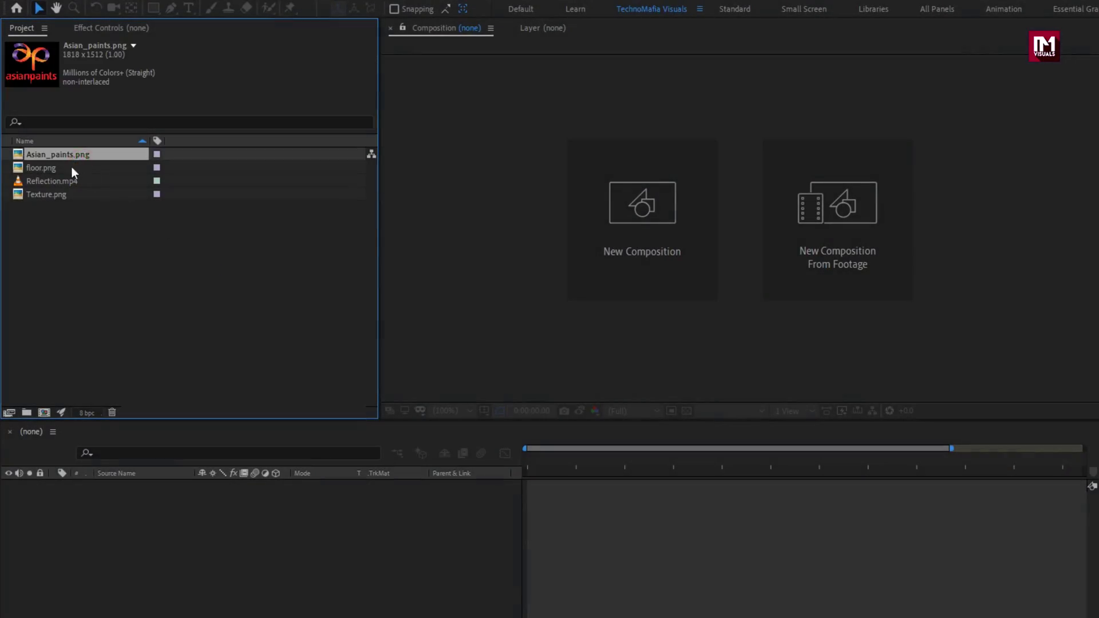
left_click(71, 167)
left_click(74, 180)
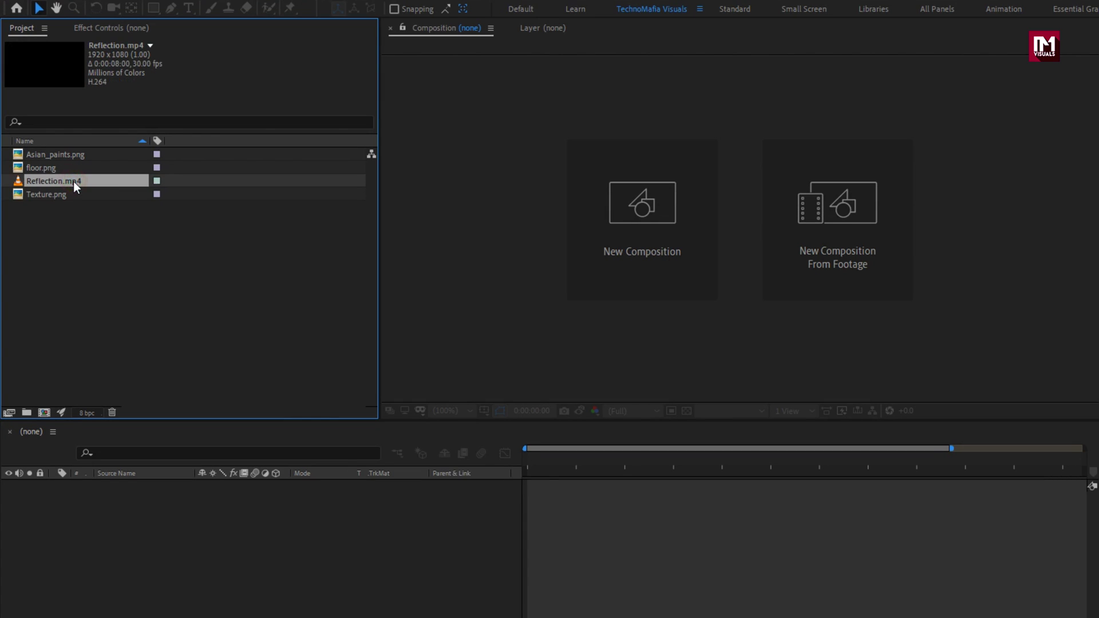
left_click(73, 195)
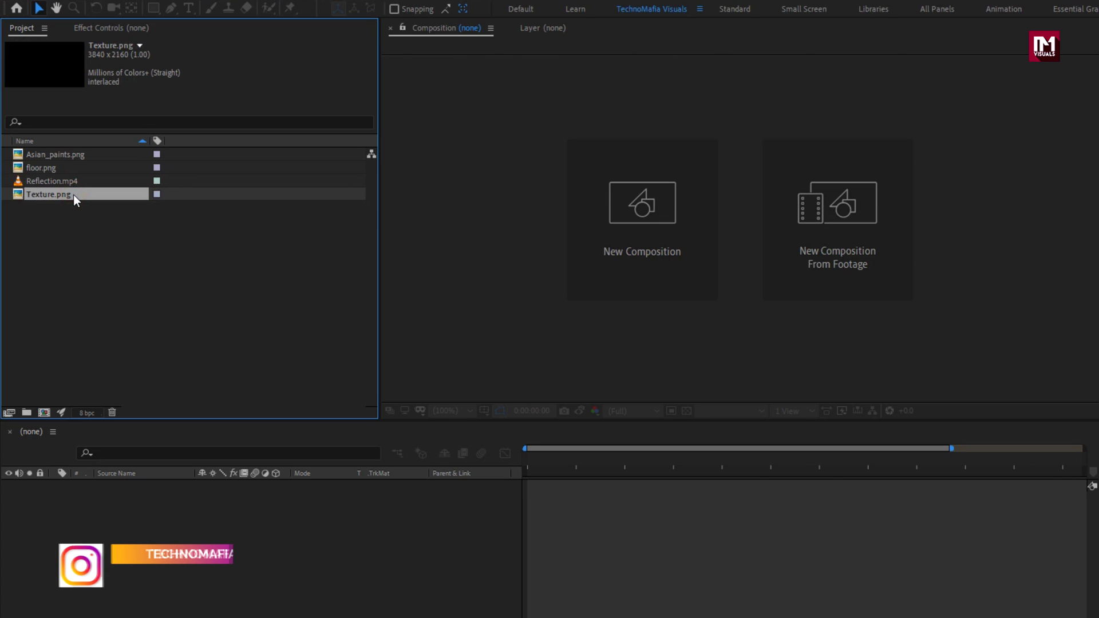
Set up a new composition named Logo_reveal with a duration of 0:00:08:00.
key("ctrl+n")
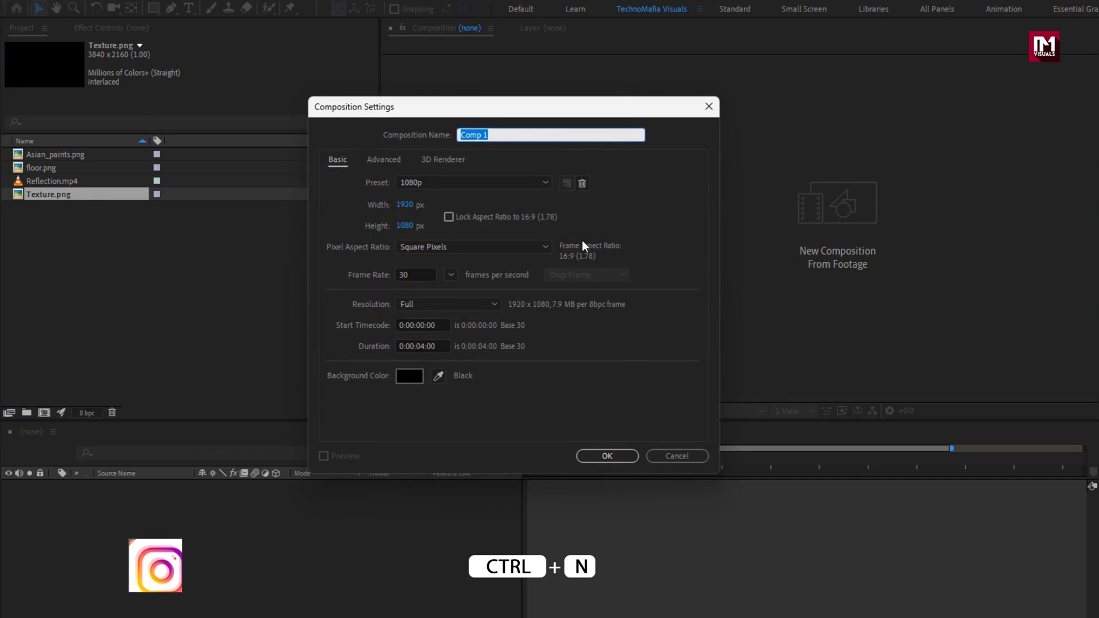
type("Logo_reveal")
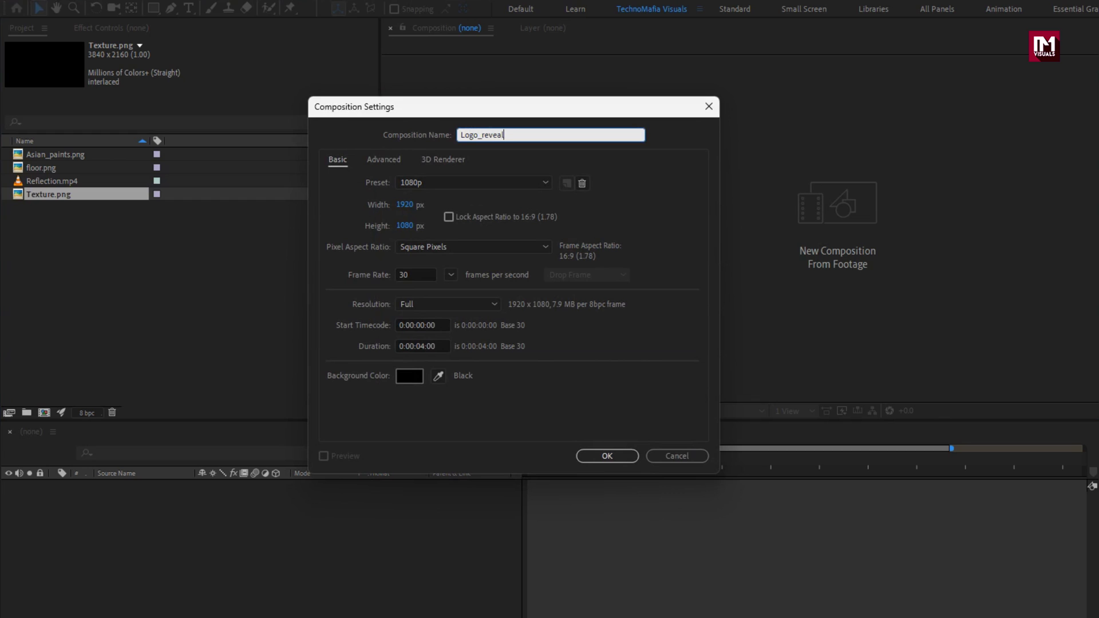
left_click(426, 347)
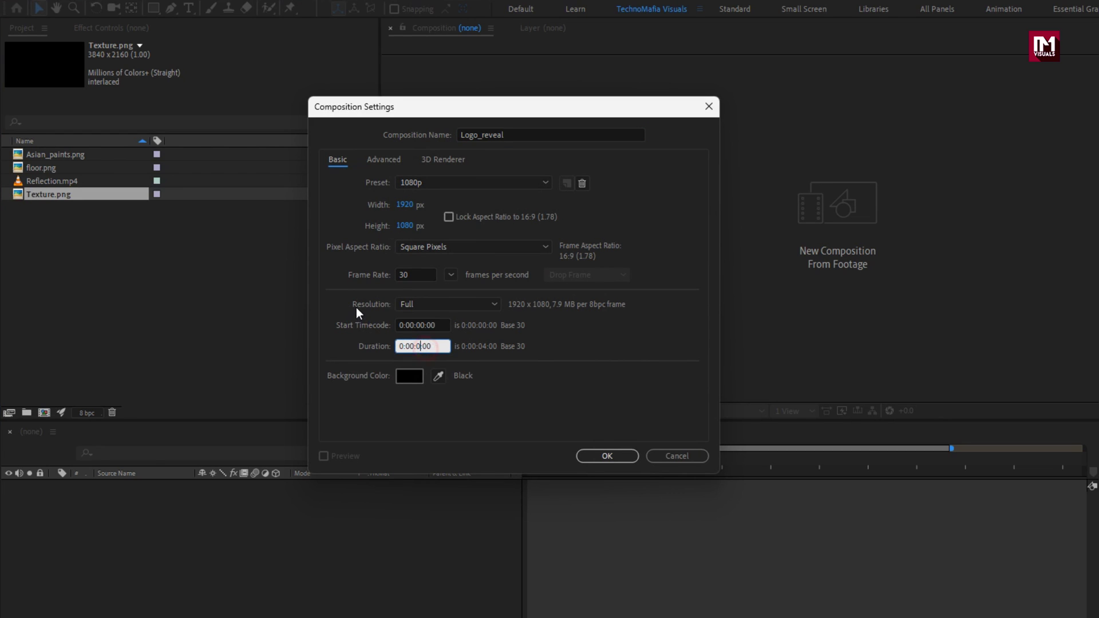
type("8")
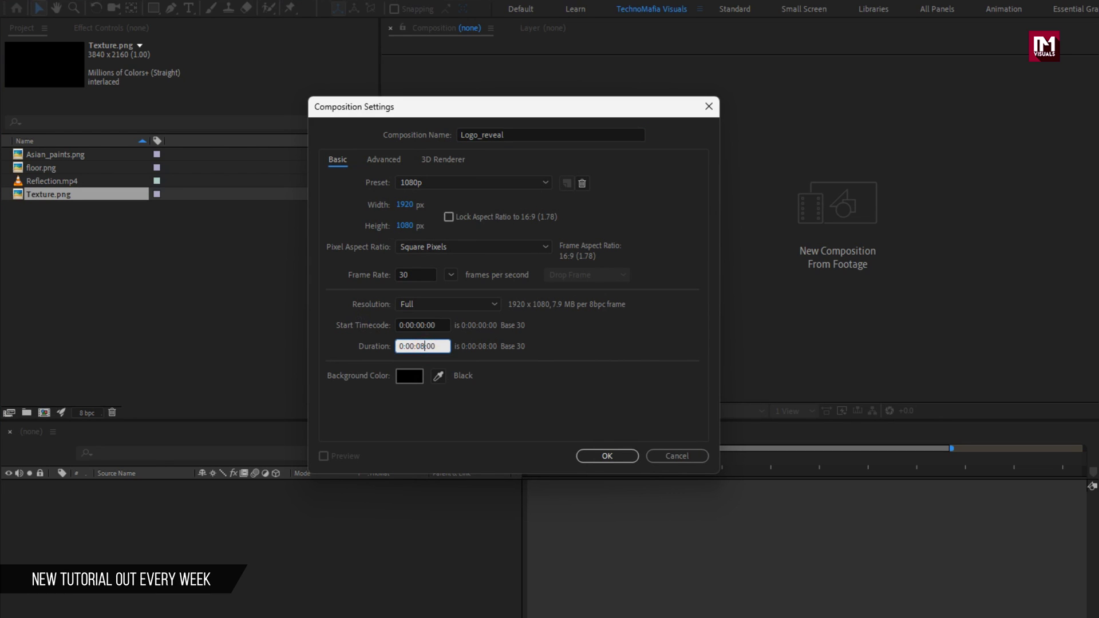
Confirm the Logo_reveal comp, add Asian_paints.png to it and scale the logo to 26%.
left_click(599, 456)
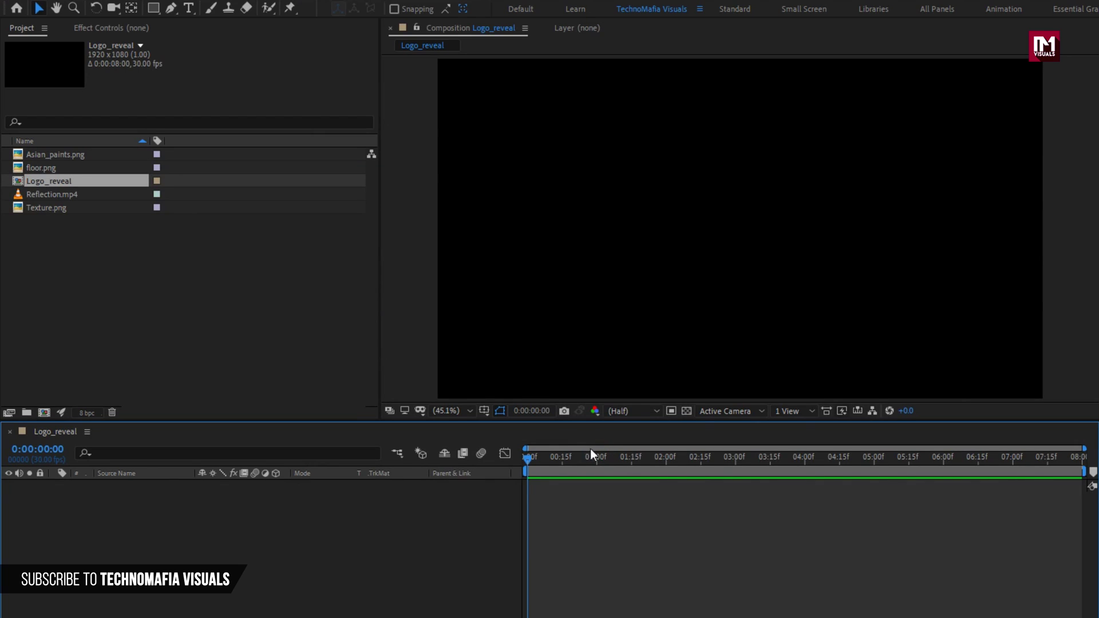
left_click(46, 155)
left_click_drag(46, 156, 140, 521)
key("s")
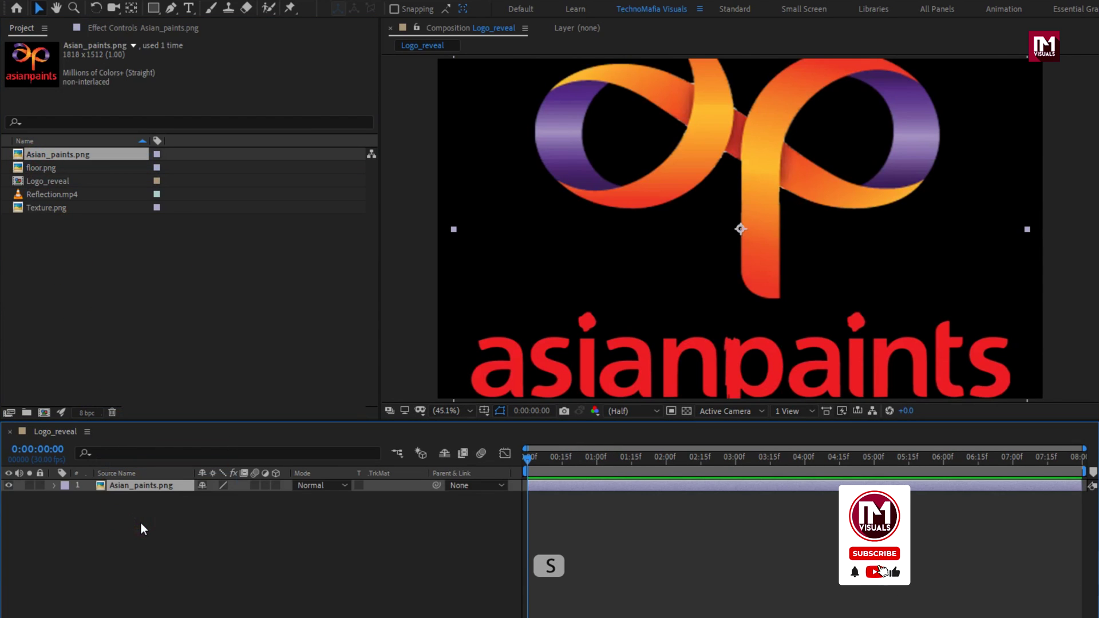
left_click_drag(218, 497, 196, 505)
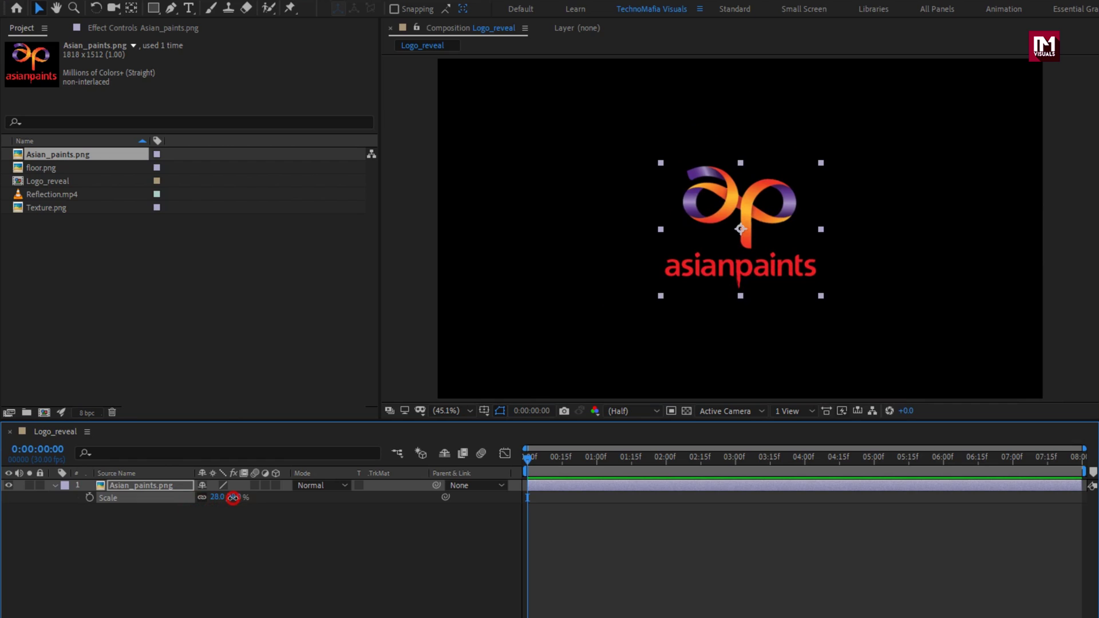
key("Down")
key("Down")
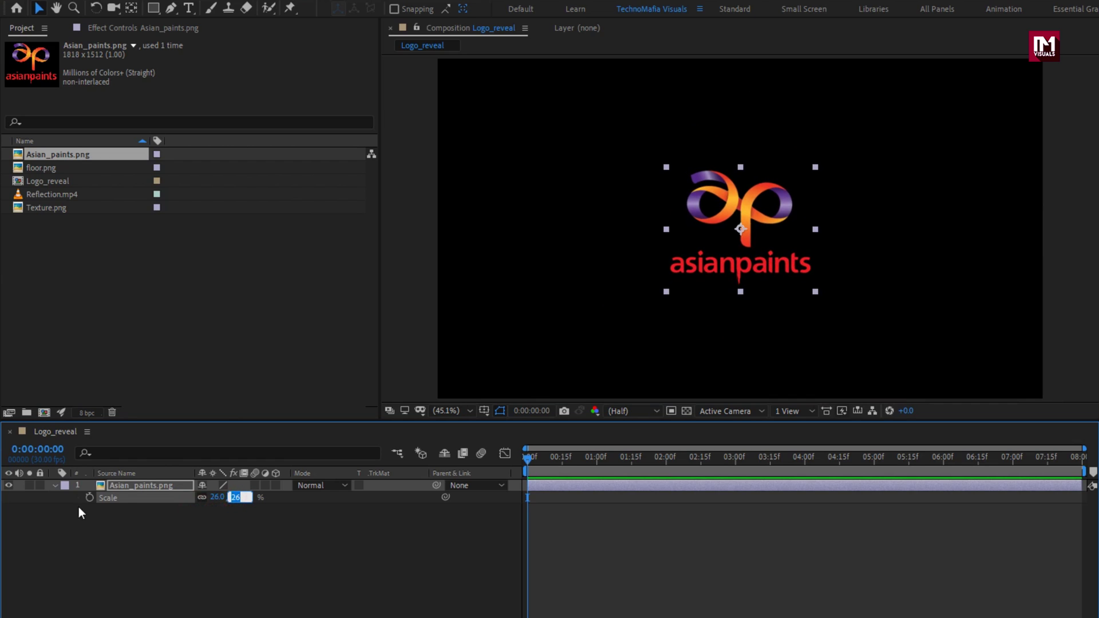
left_click(54, 487)
Pre-compose the logo layer into a comp named Logo, moving all attributes.
right_click(135, 487)
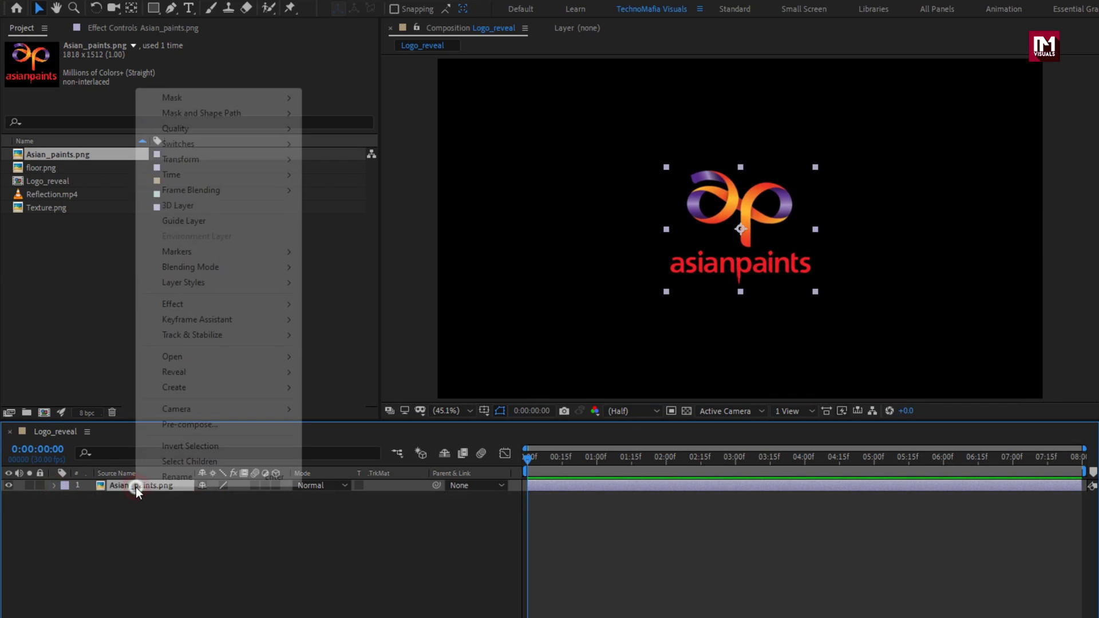
left_click(166, 424)
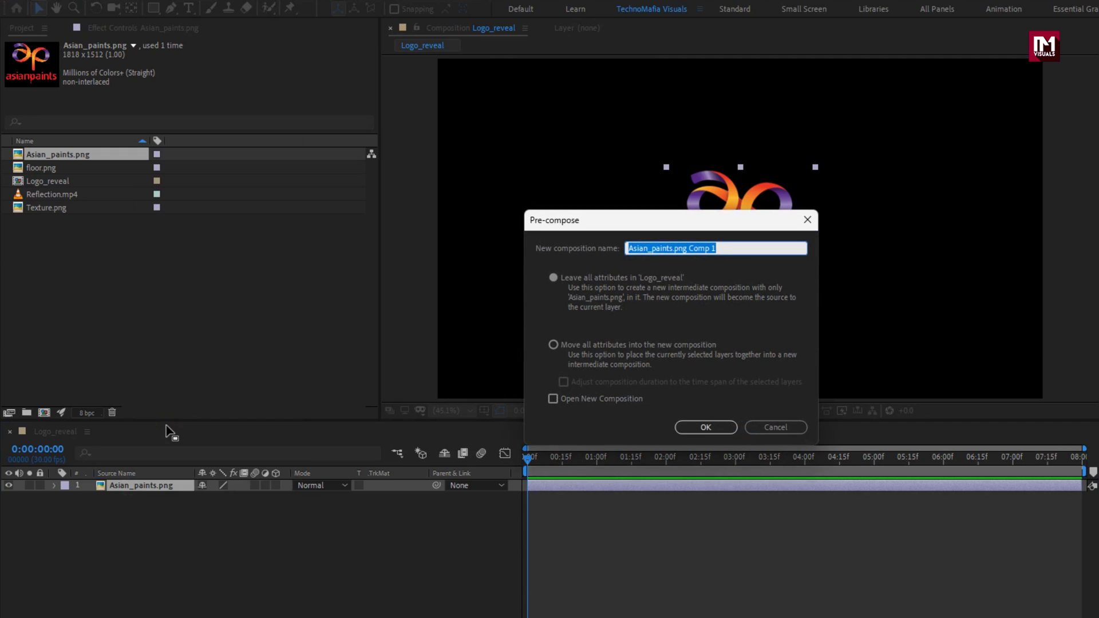
type("Logo")
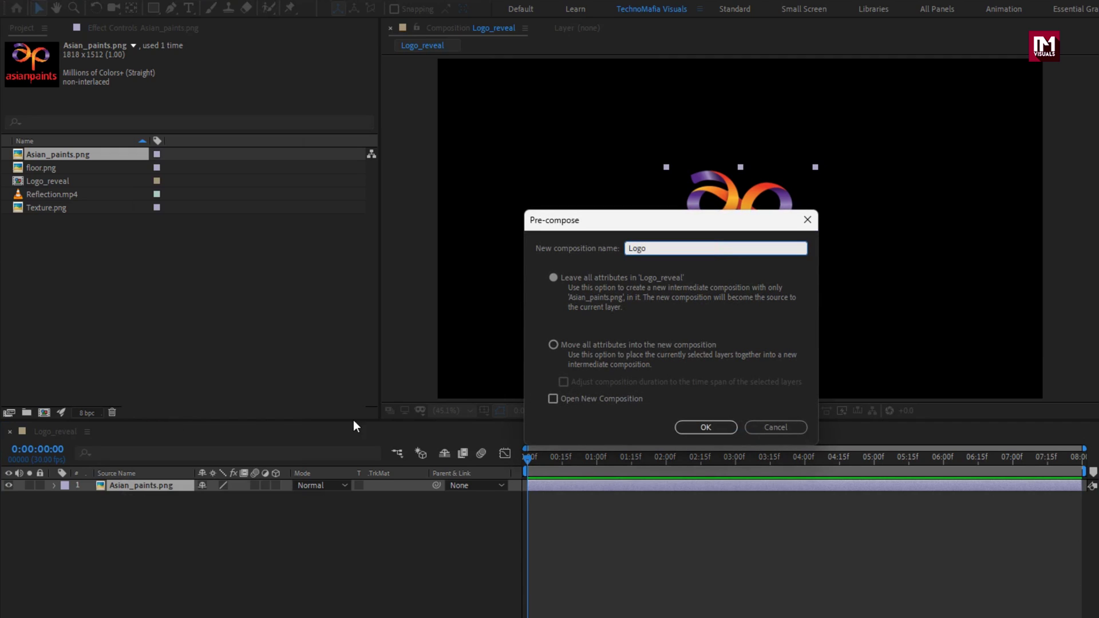
left_click(558, 346)
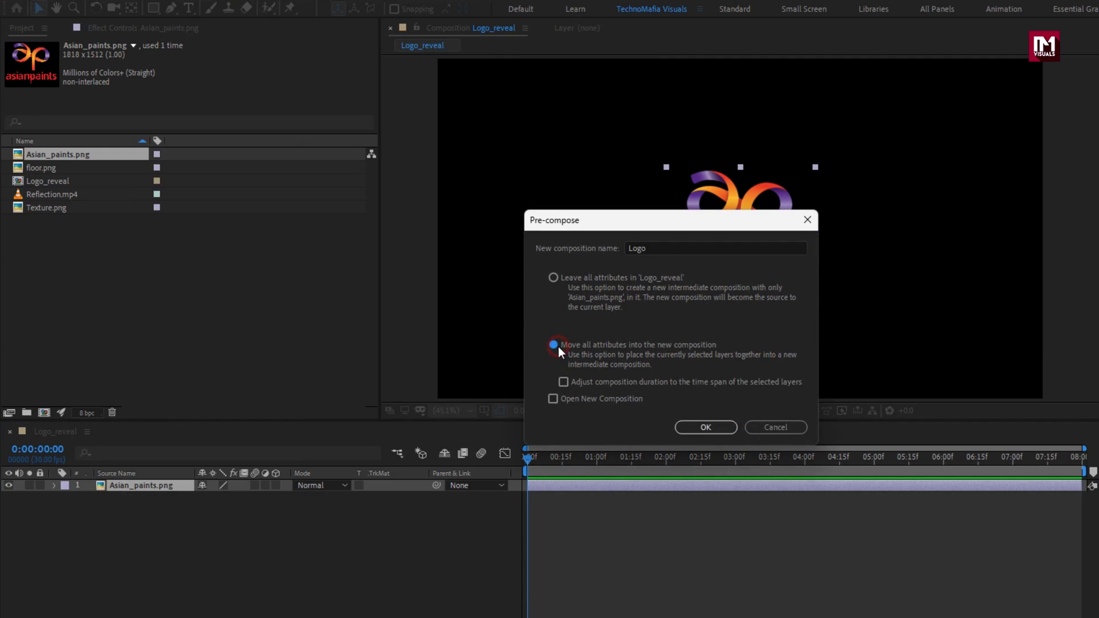
left_click(697, 423)
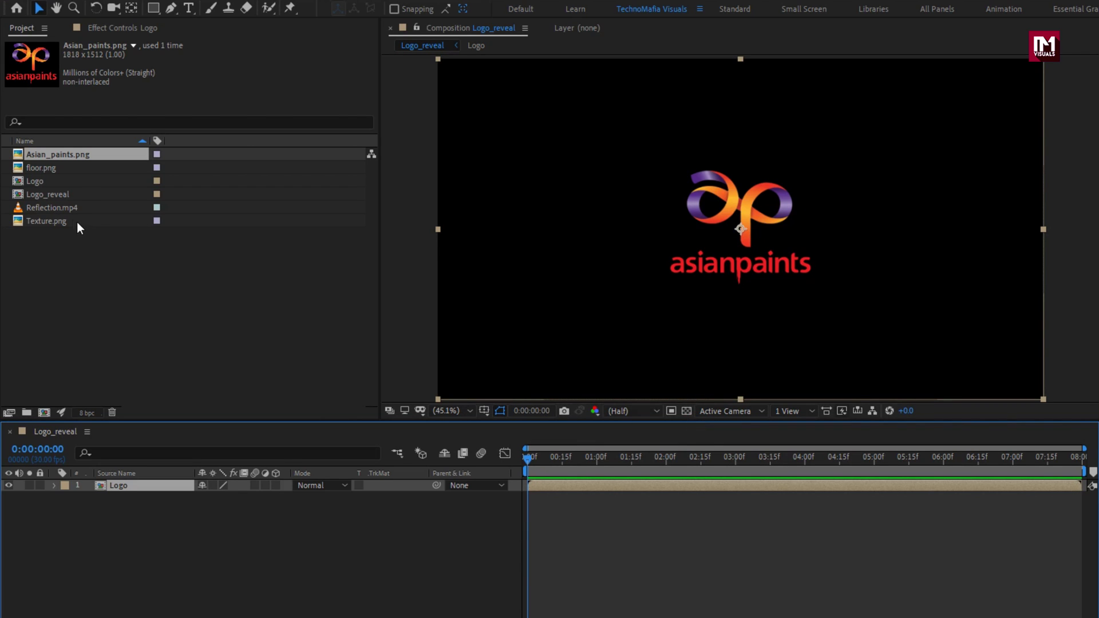
Add Reflection.mp4 to the timeline and pre-compose it as 'Reflection.'.
left_click(64, 210)
left_click_drag(51, 212, 153, 481)
left_click_drag(527, 458, 703, 457)
right_click(149, 484)
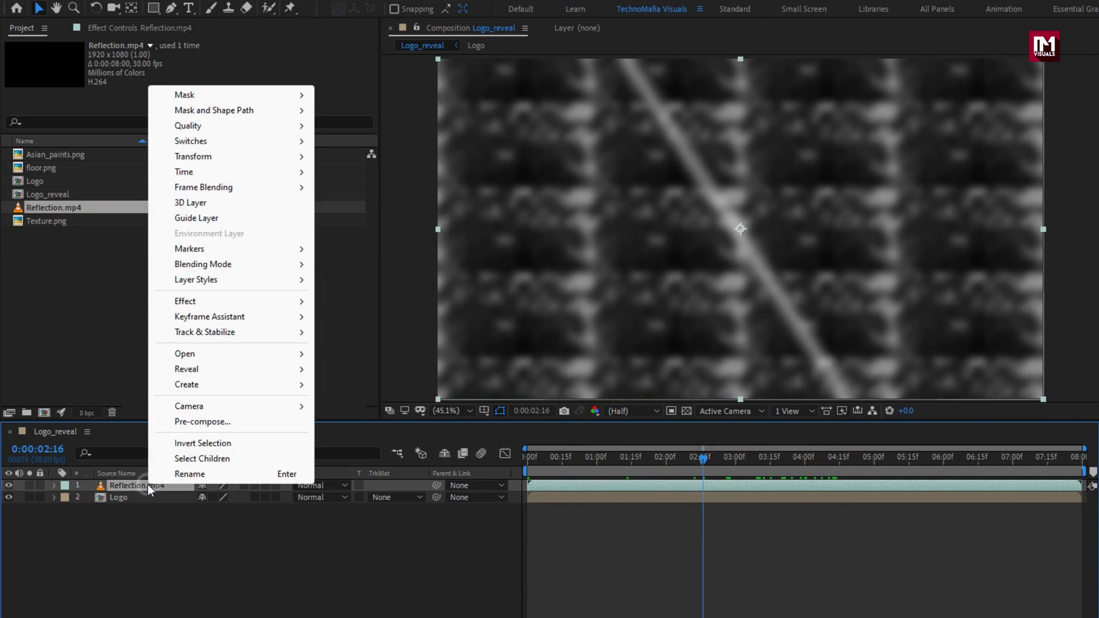
left_click(177, 424)
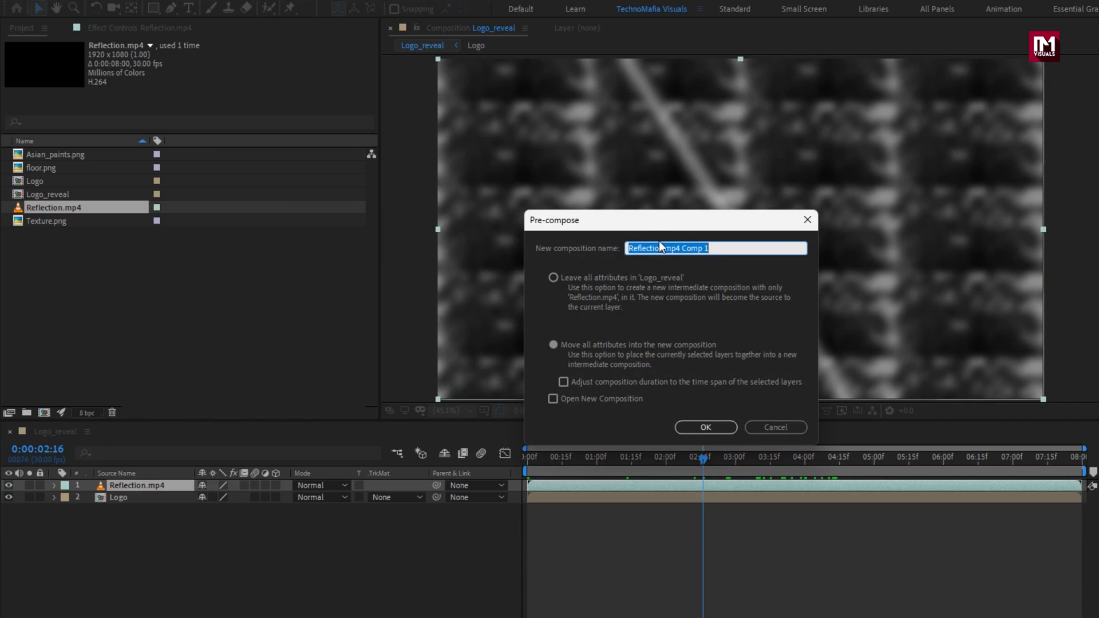
left_click_drag(664, 247, 765, 247)
key("BackSpace")
left_click(706, 428)
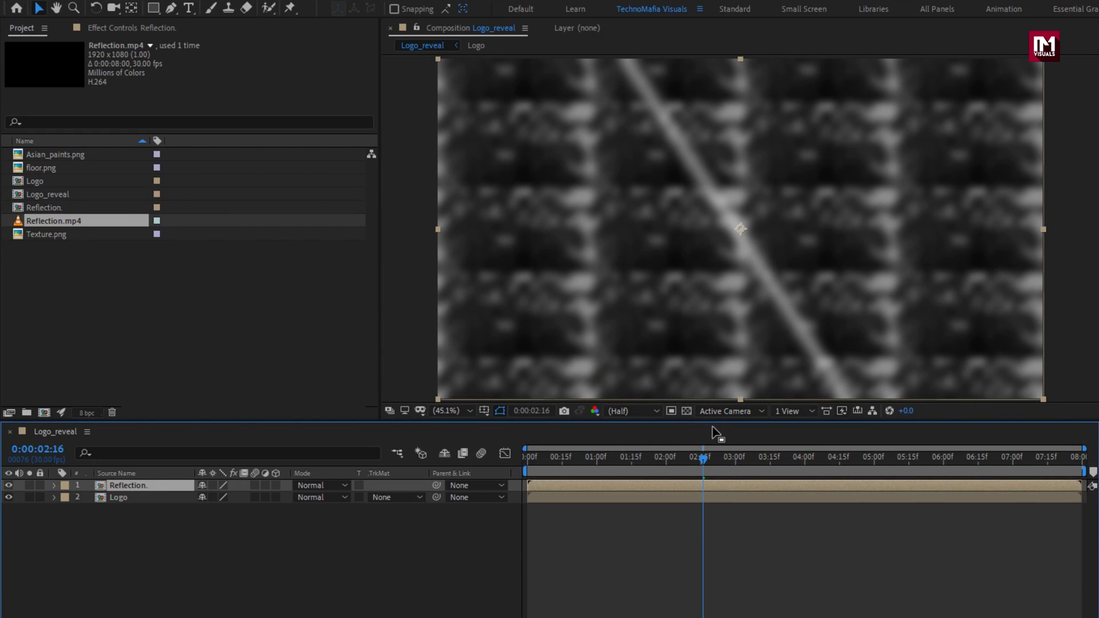
Move Reflection. below Logo and set its track matte to Alpha Matte 'Logo'.
left_click_drag(154, 487, 136, 506)
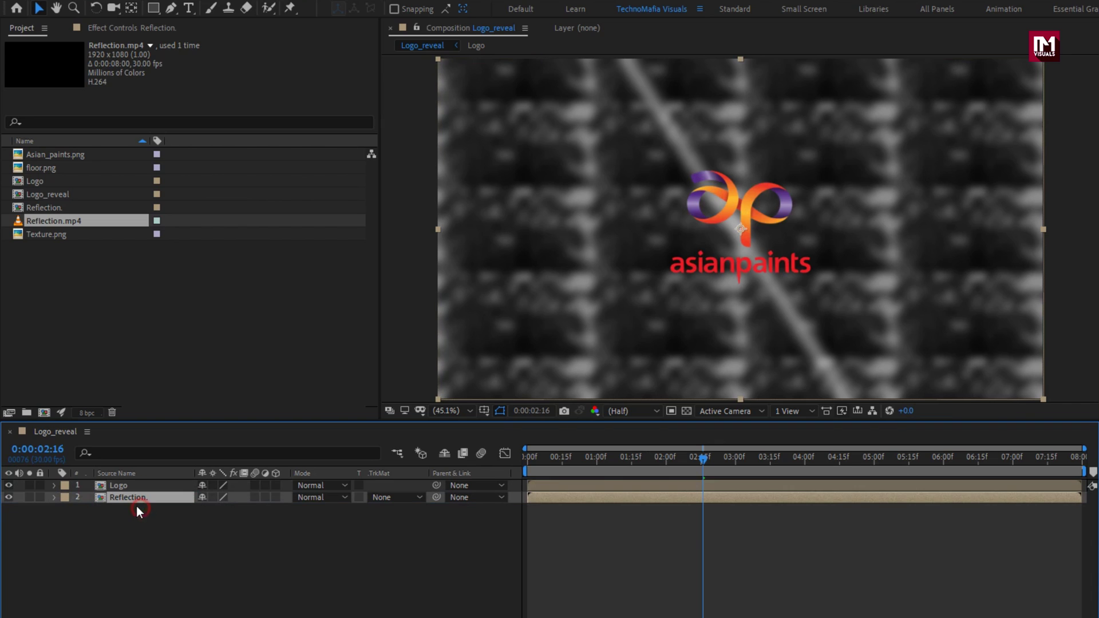
left_click(371, 497)
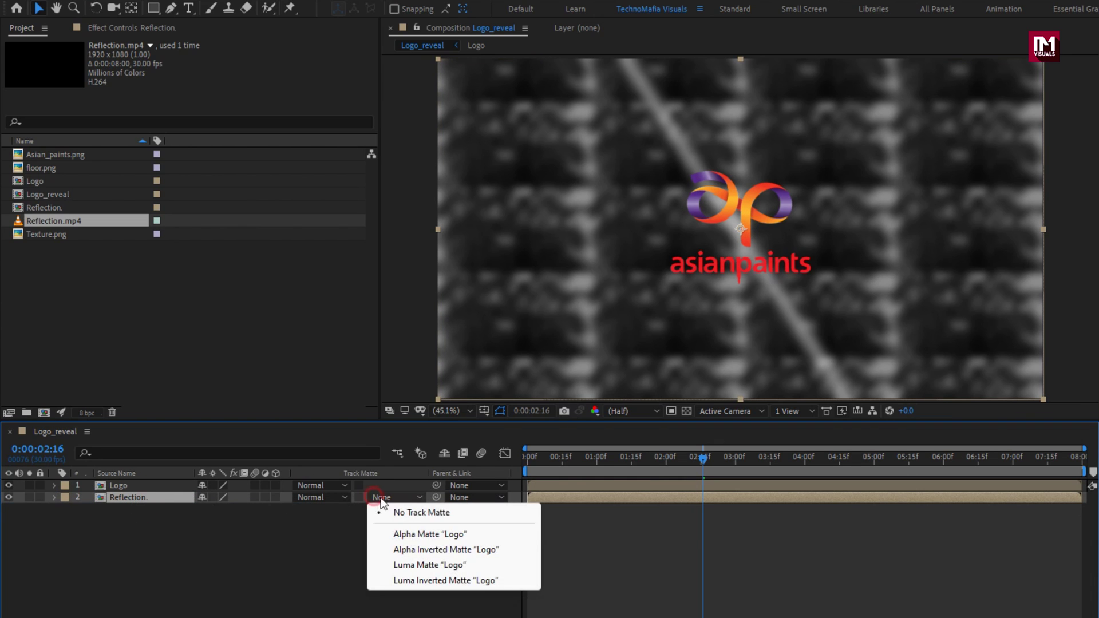
left_click(485, 534)
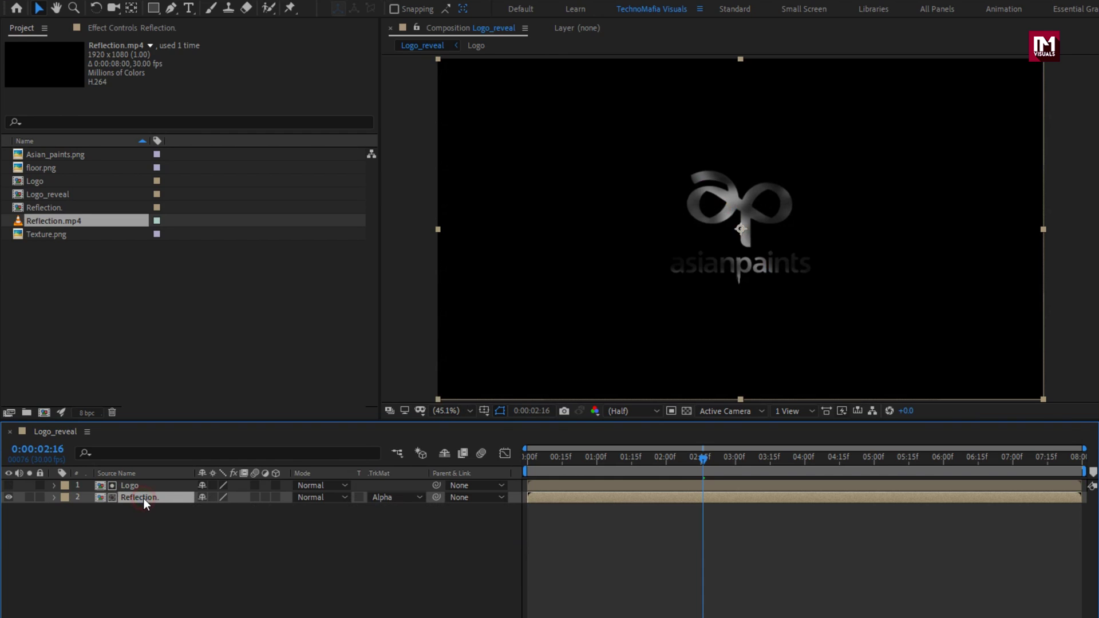
Apply CC Blobbylize to the reflection with Logo as the blob layer.
left_click(931, 46)
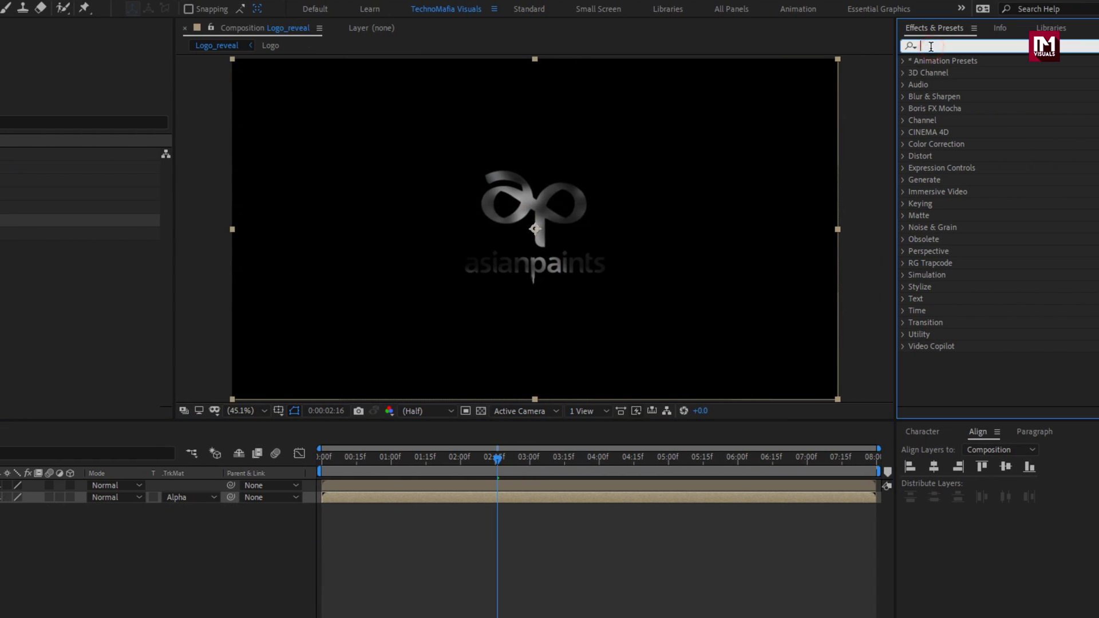
type("cc bl")
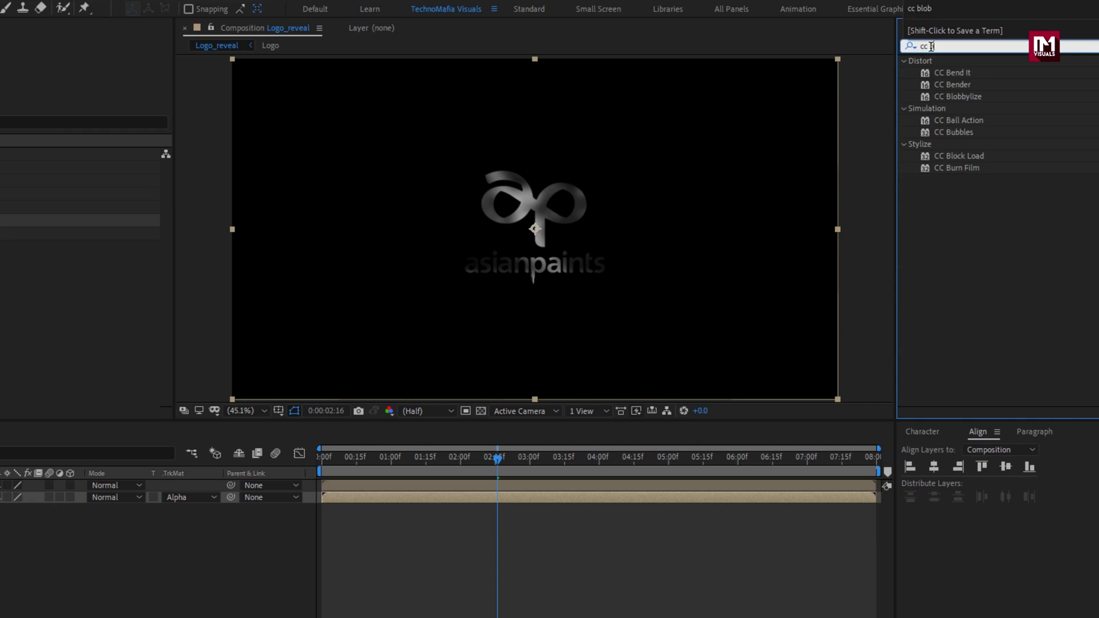
double_click(955, 72)
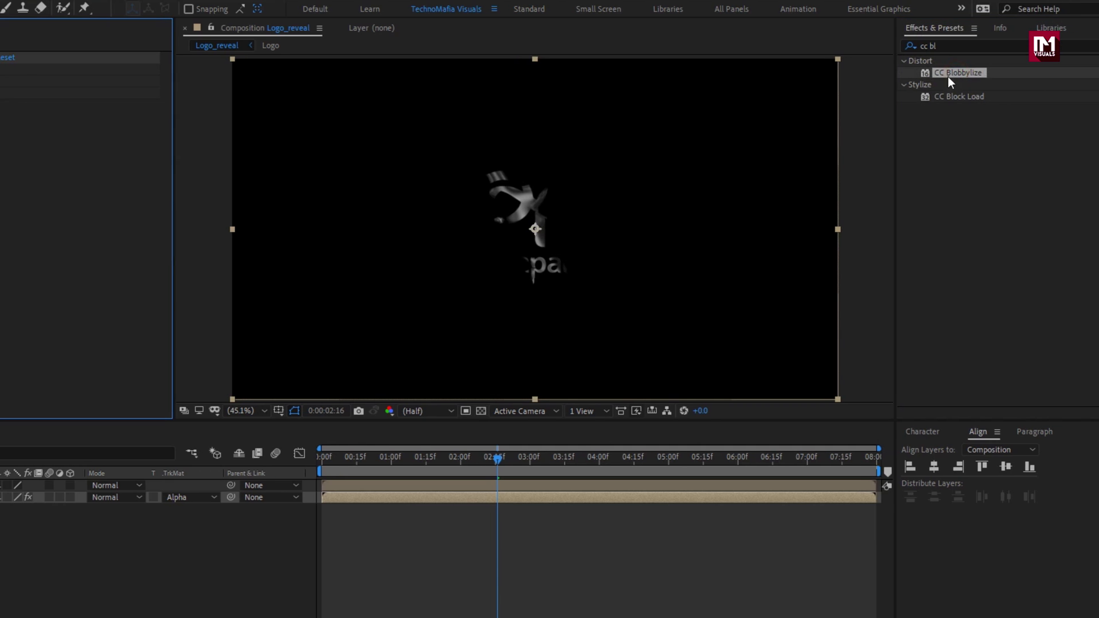
left_click(20, 69)
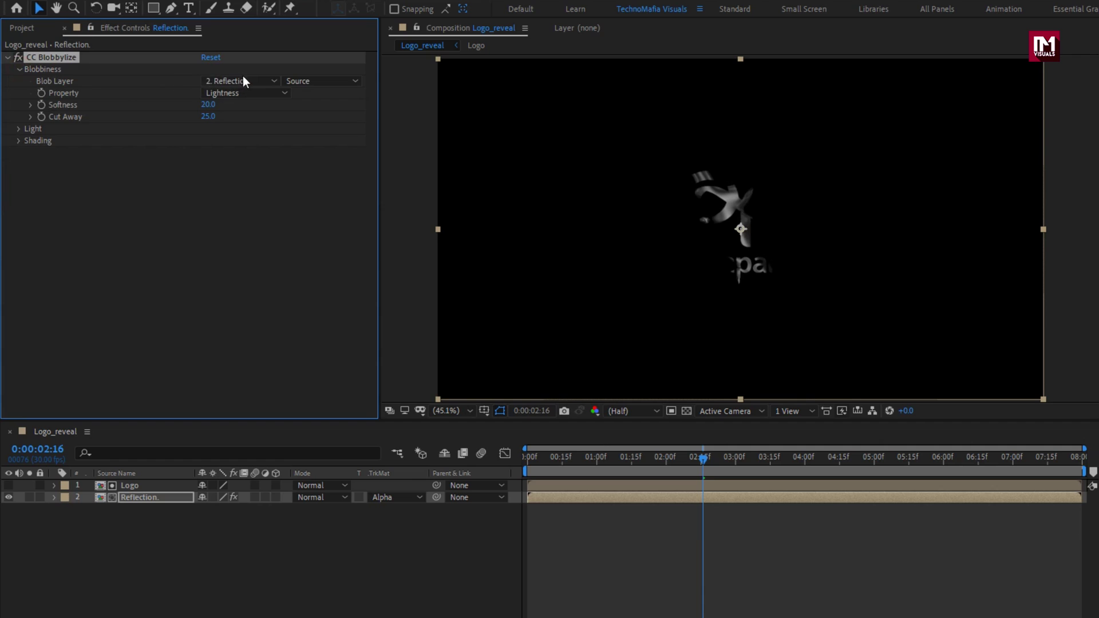
left_click(243, 80)
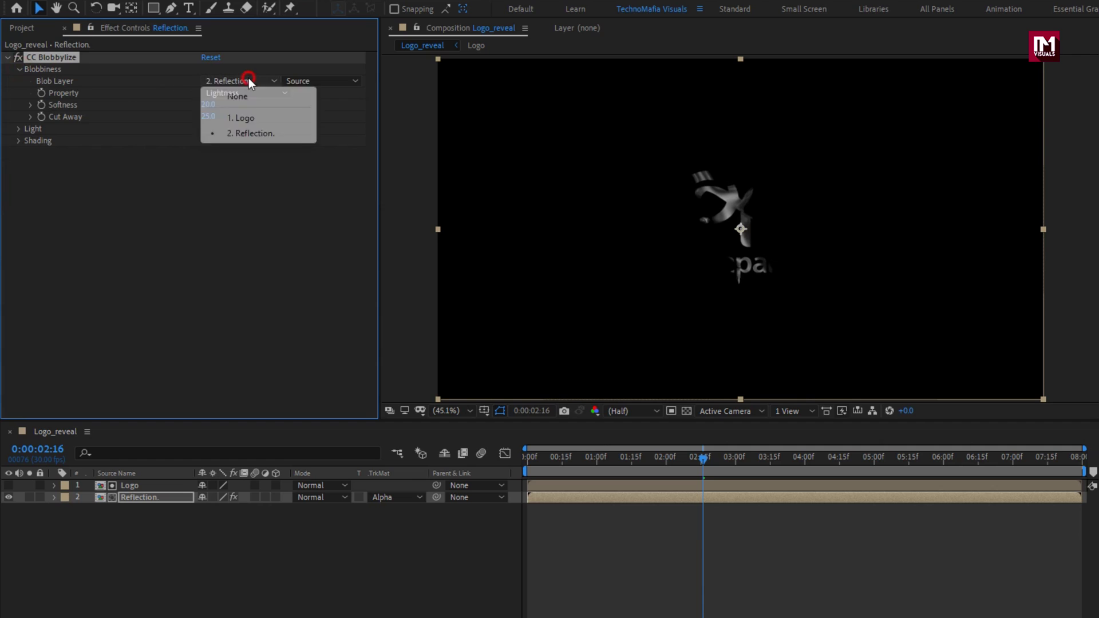
left_click(264, 117)
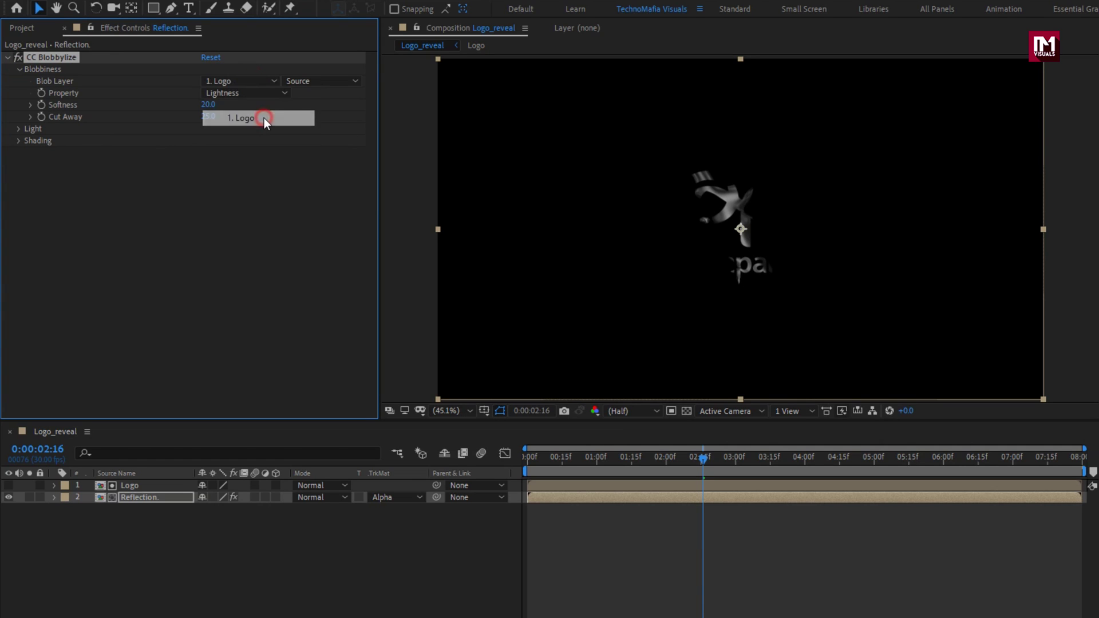
Set the CC Blobbylize Softness to 2.0 and Cut Away to 5.0.
left_click(210, 104)
type("2")
key("Return")
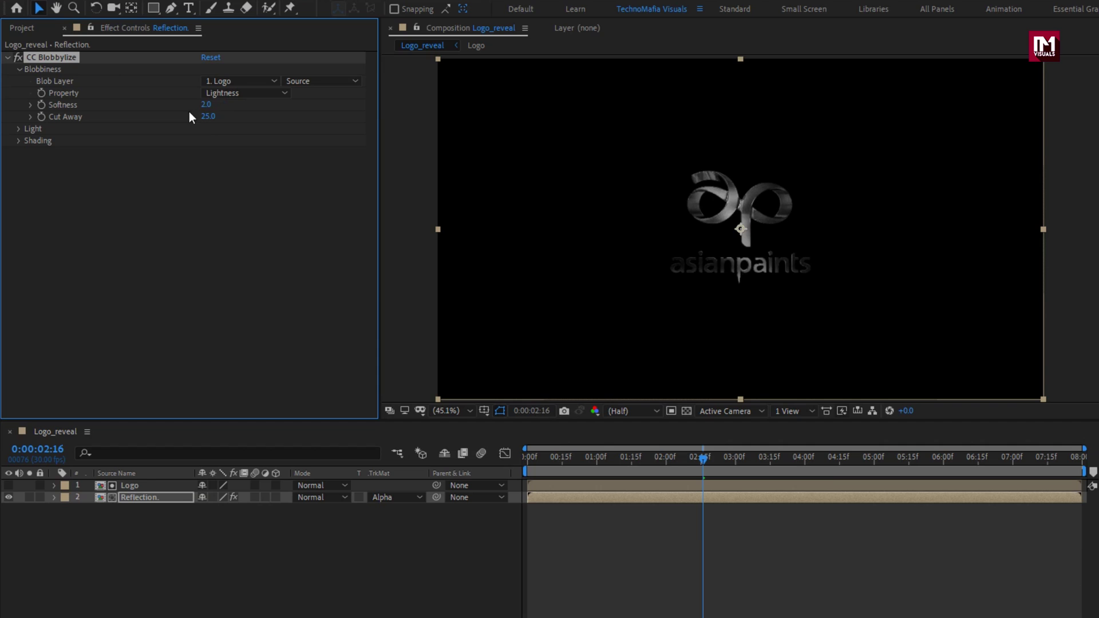
left_click(209, 116)
type("5")
key("Return")
Switch the blob lighting to Point Light and place it above and right of the logo.
left_click(19, 129)
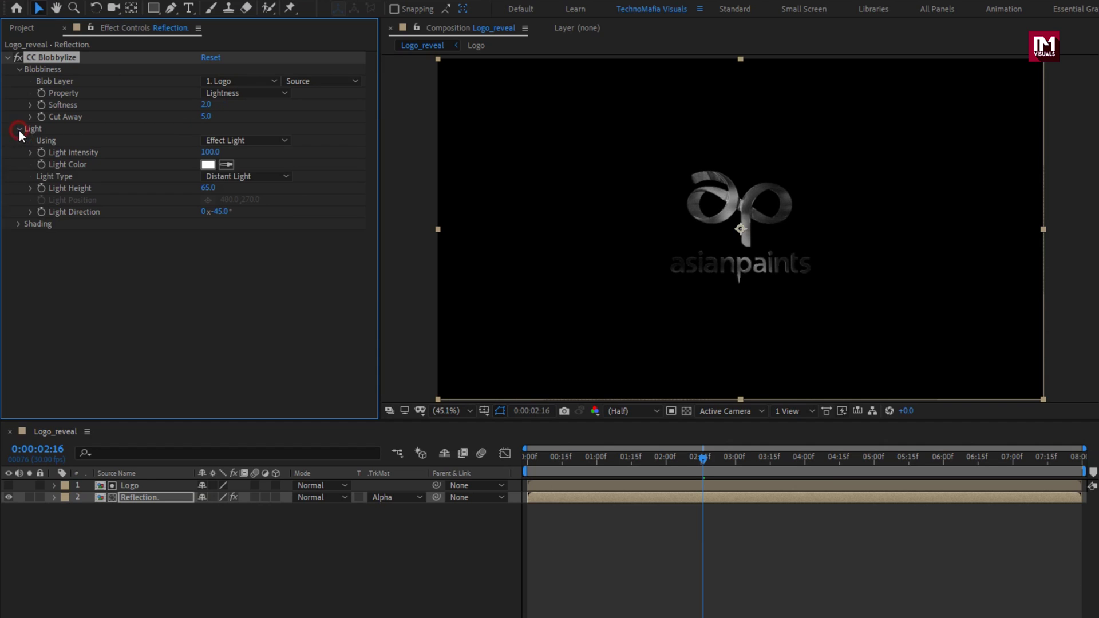
left_click(237, 178)
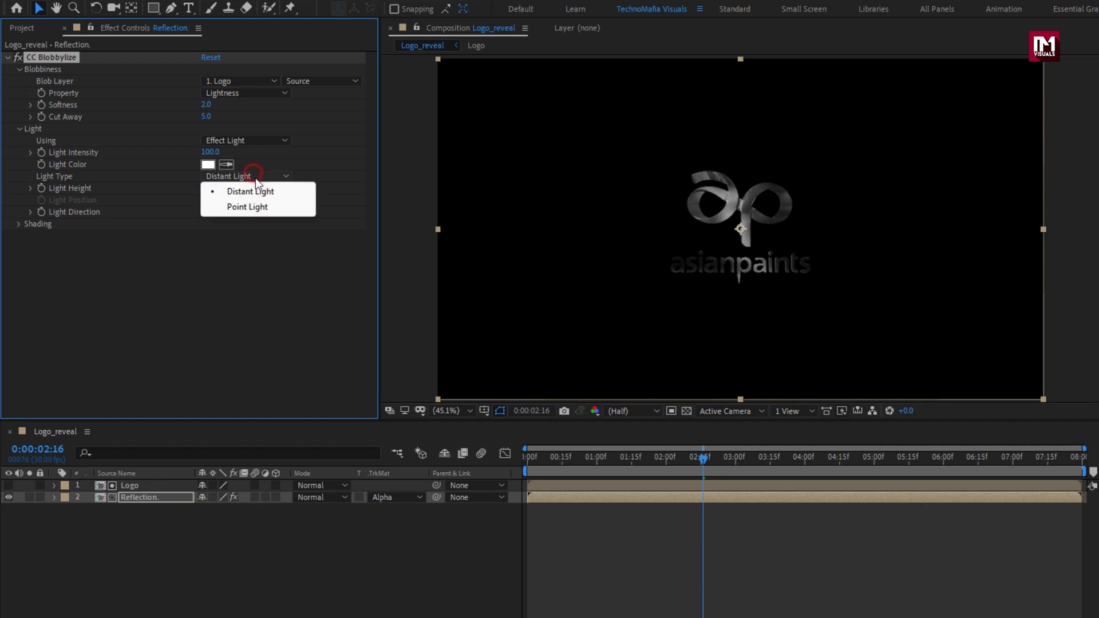
left_click(264, 204)
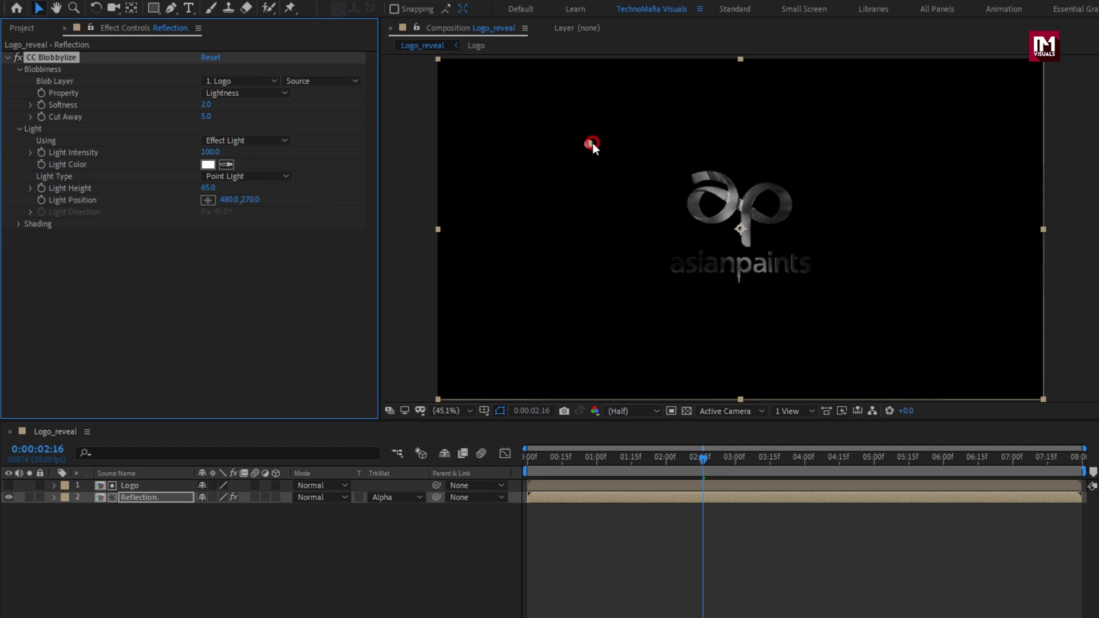
left_click_drag(593, 144, 843, 154)
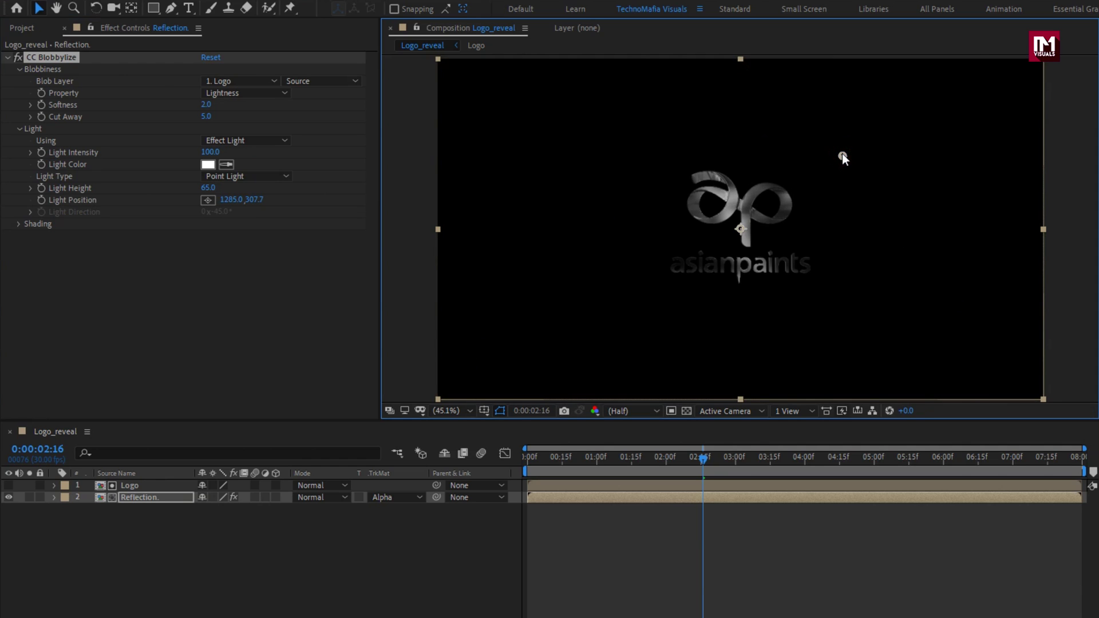
Apply Gaussian Blur (Legacy) to the reflection with Blurriness 3.0.
left_click(7, 58)
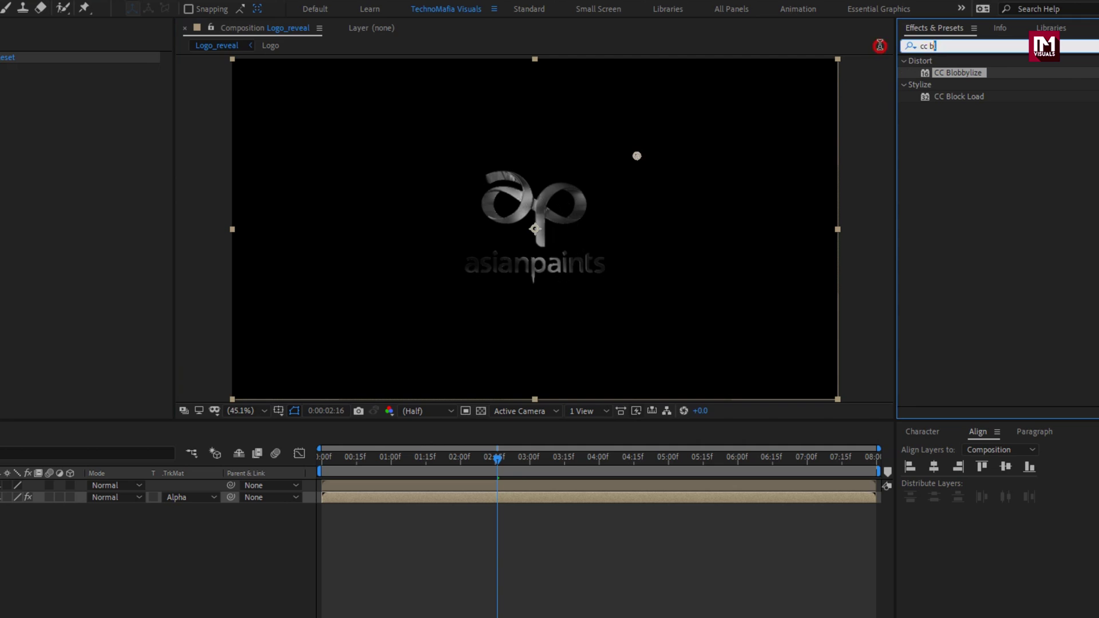
type("gauss")
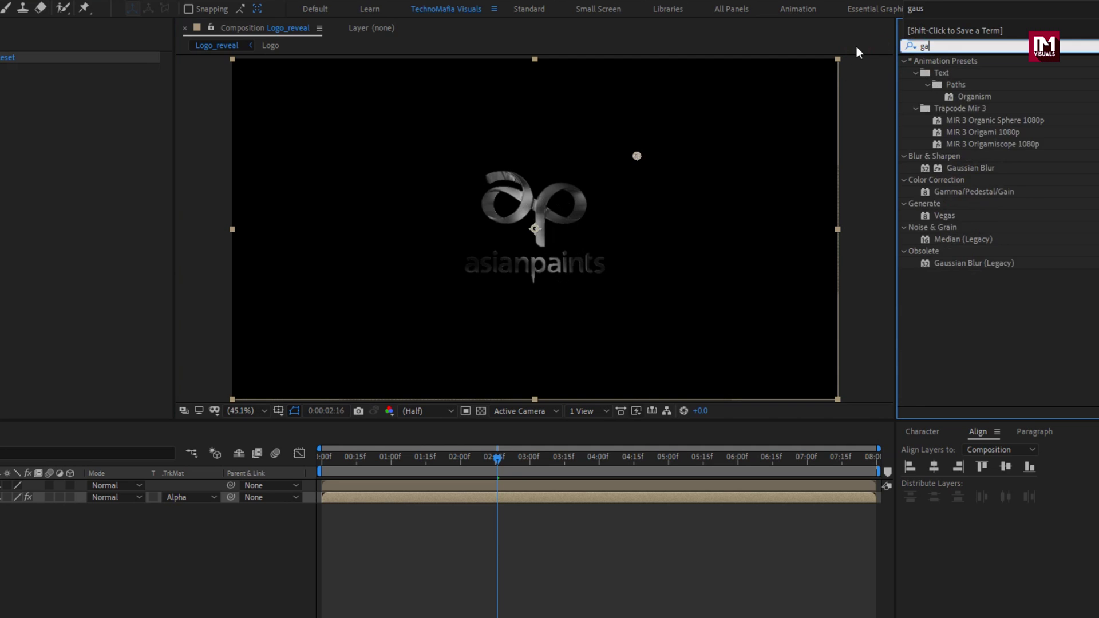
double_click(957, 96)
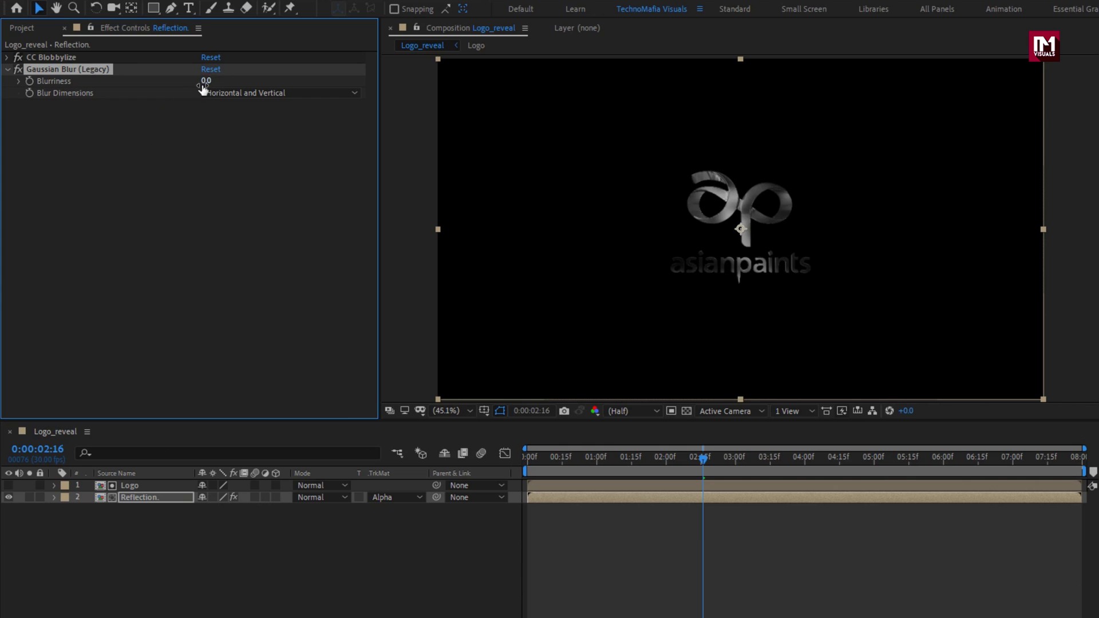
type("3")
key("Return")
Reorder the effects so CC Blobbylize sits below Gaussian Blur.
left_click(7, 57)
left_click(7, 58)
left_click_drag(50, 59, 65, 138)
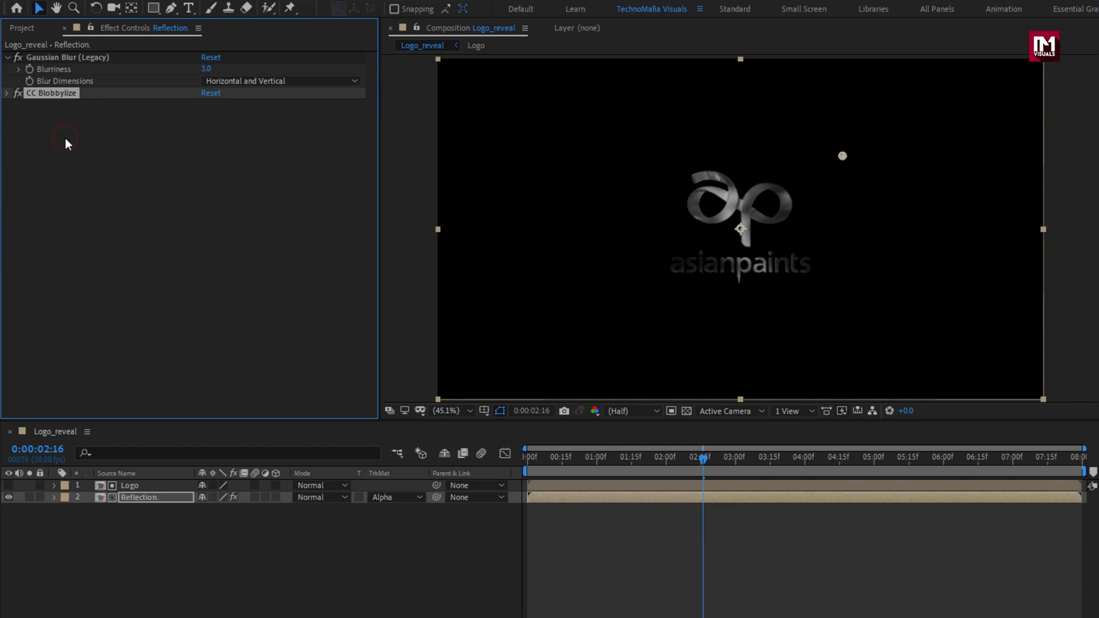
left_click(7, 58)
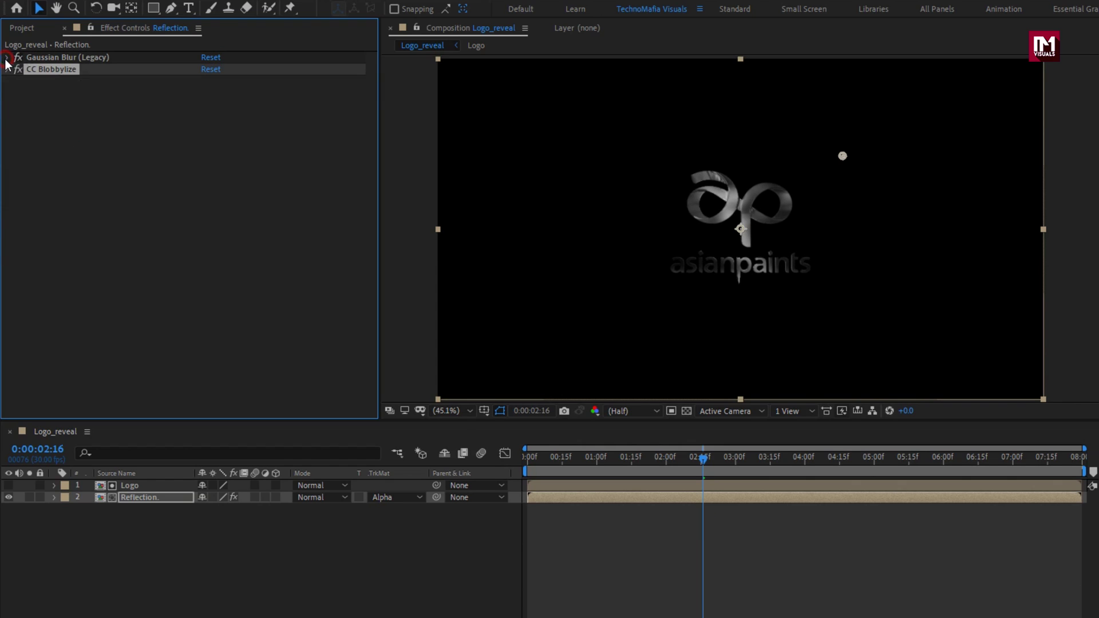
Add the Logo comp as a new top layer with Overlay blend mode.
left_click(20, 29)
left_click(35, 181)
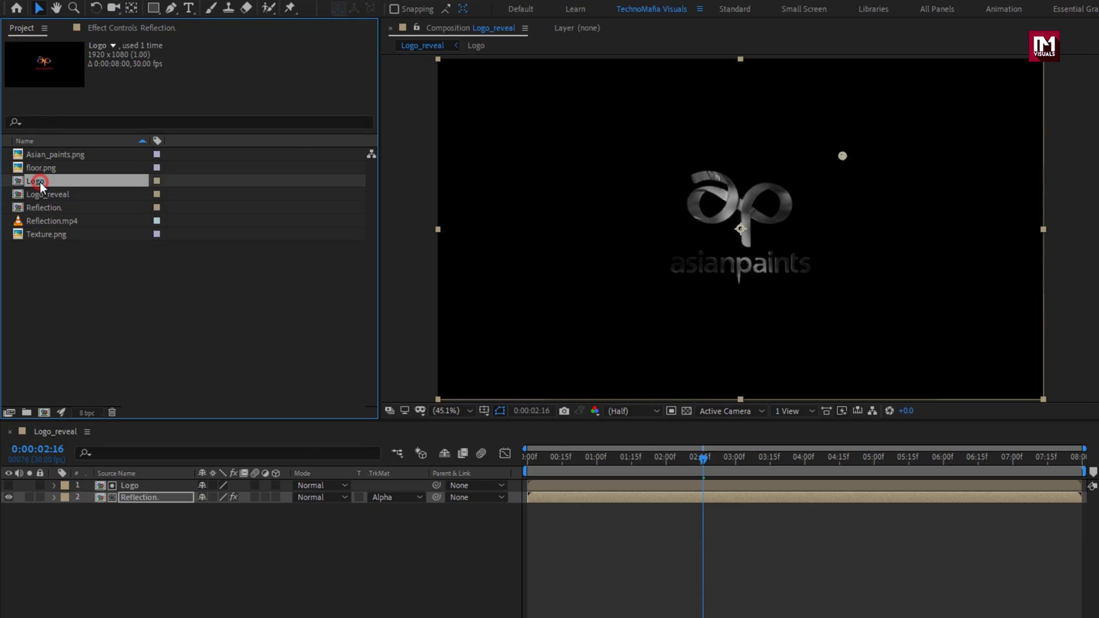
left_click_drag(40, 182, 132, 483)
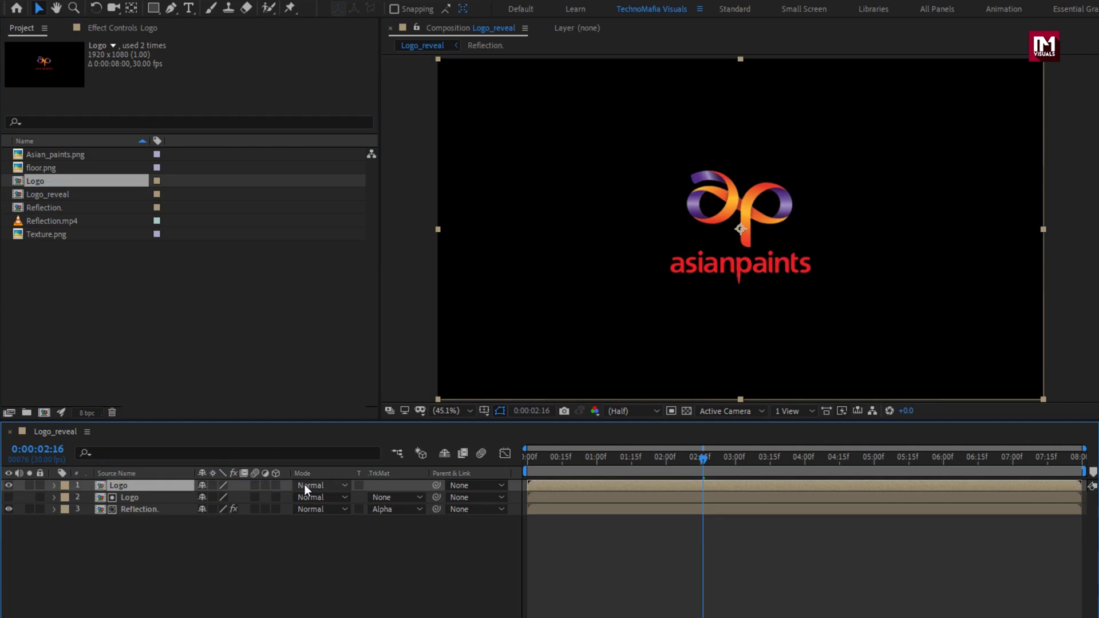
left_click(305, 485)
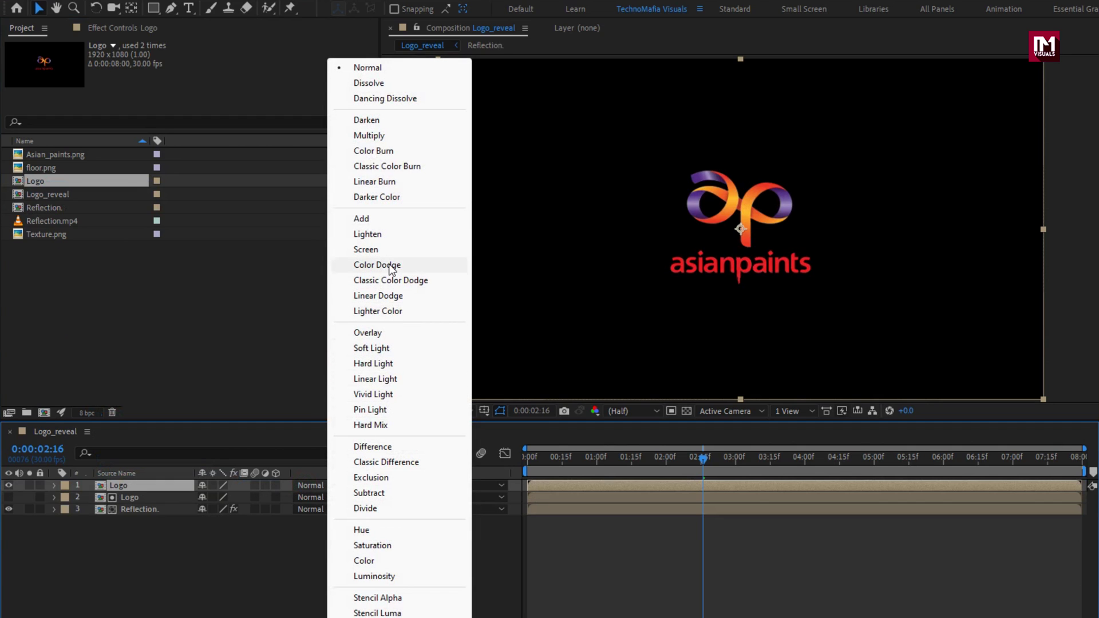
left_click(388, 332)
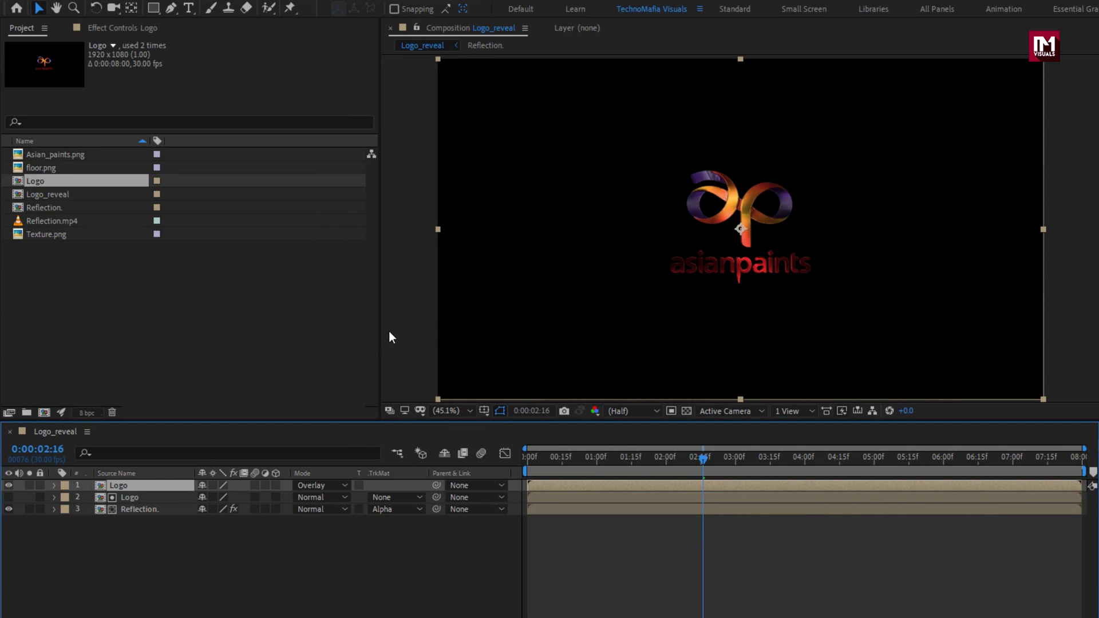
left_click_drag(567, 459, 805, 455)
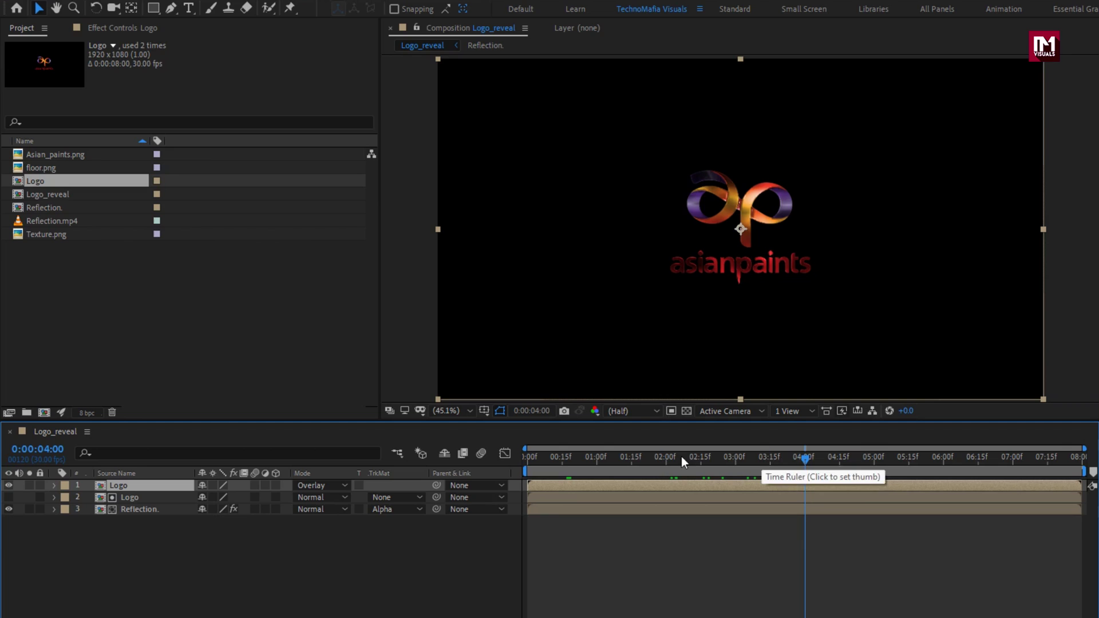
Pre-compose all three layers into a comp named Glass_logo.
left_click_drag(154, 530, 125, 482)
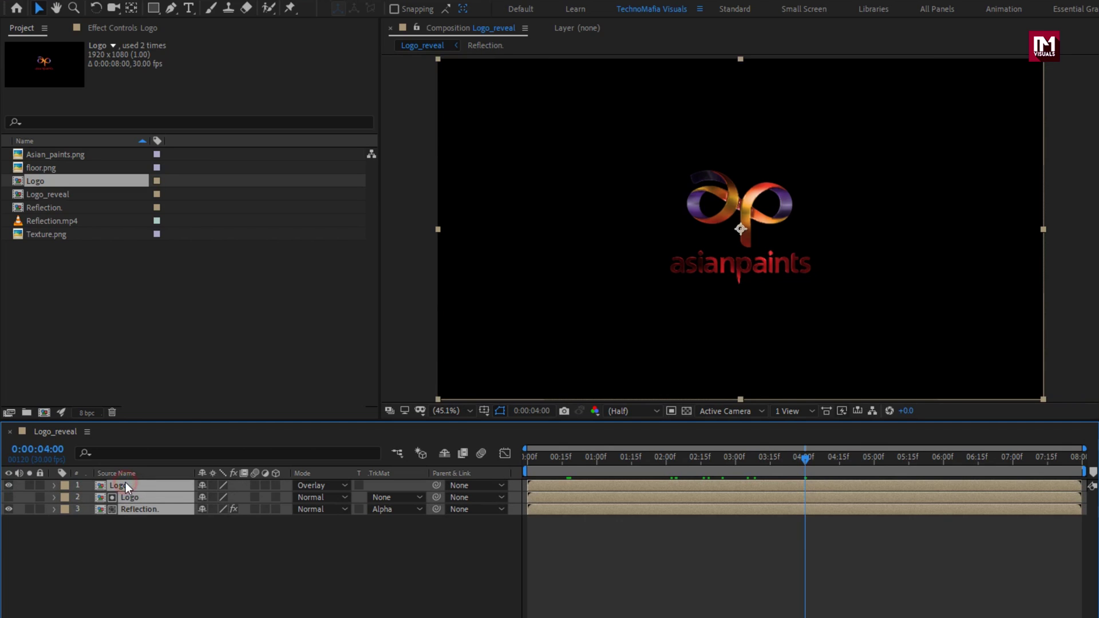
right_click(125, 482)
left_click(152, 422)
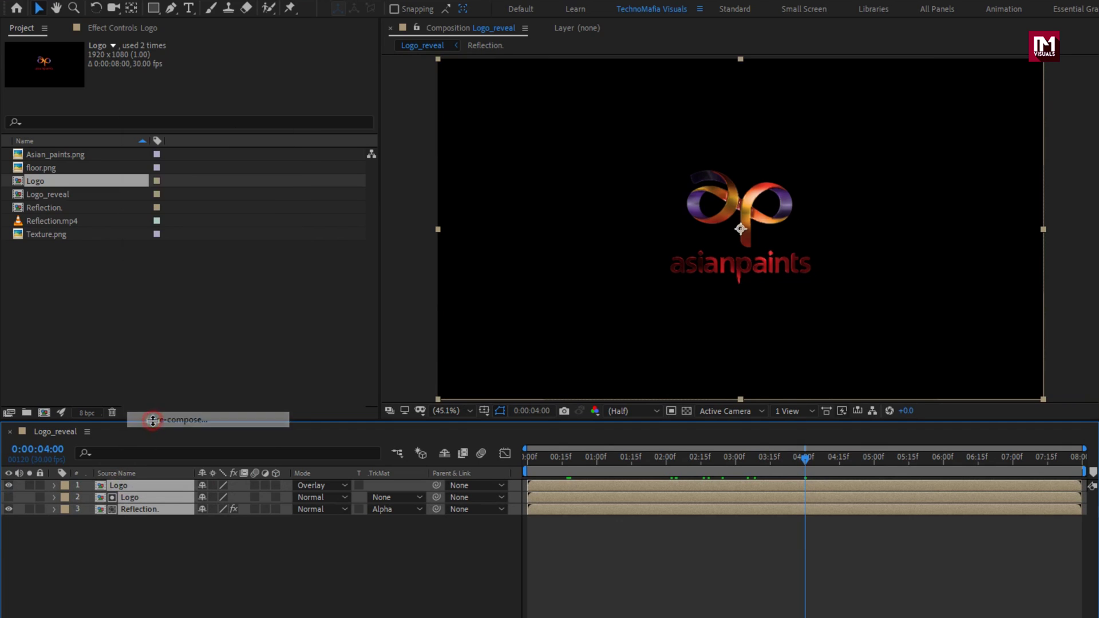
type("Glass_logo")
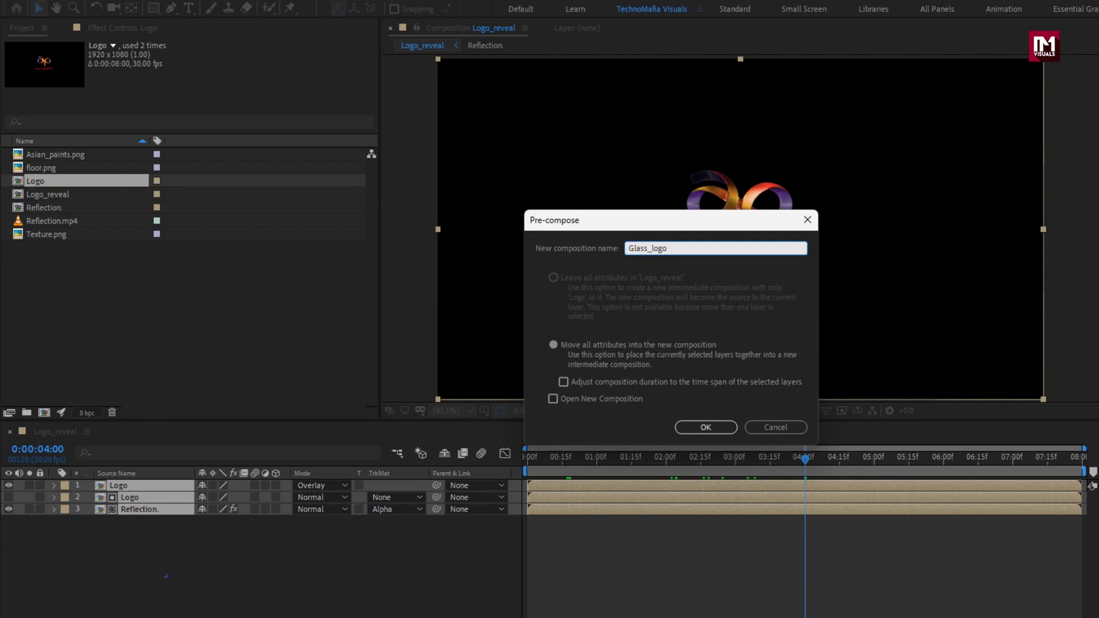
left_click(706, 427)
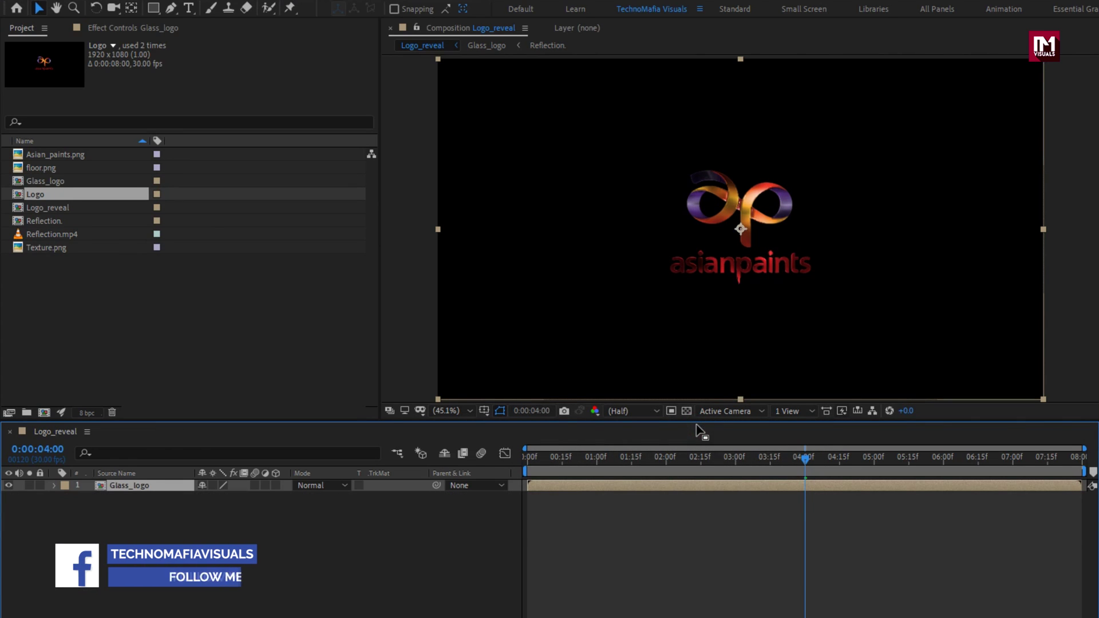
Add Texture.png above Glass_logo and scale it to 50%.
left_click_drag(46, 248, 143, 483)
key("s")
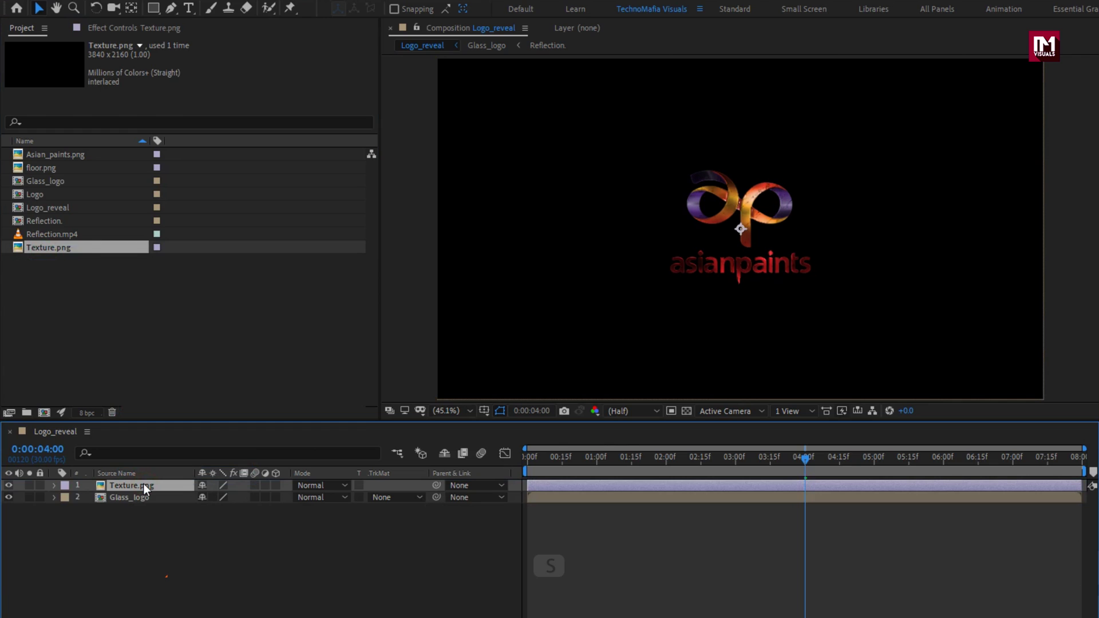
left_click(243, 498)
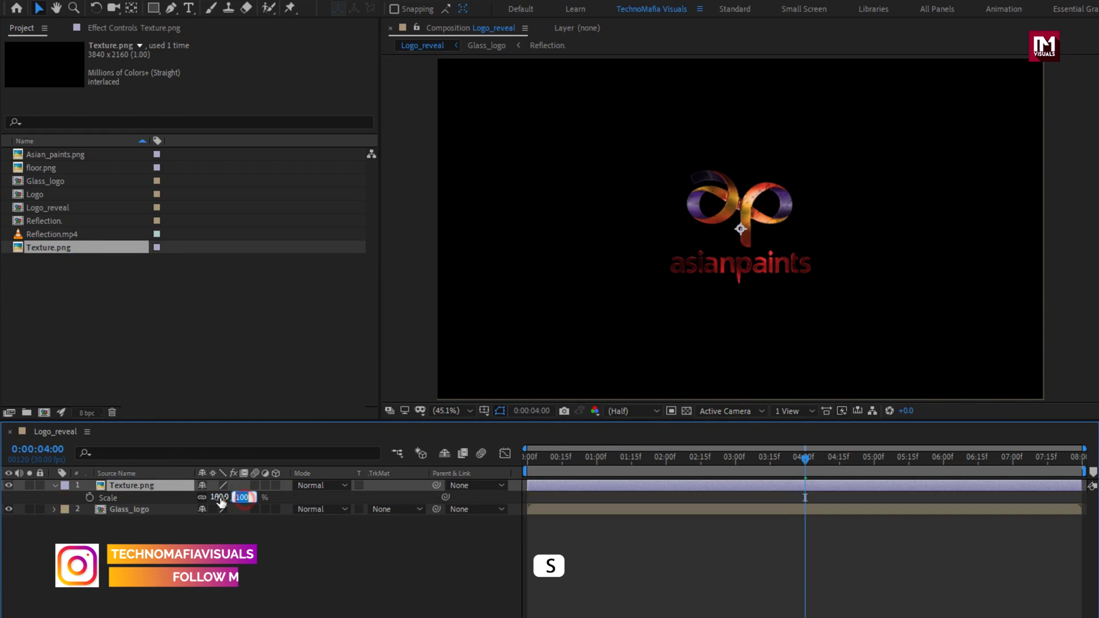
type("50")
key("Return")
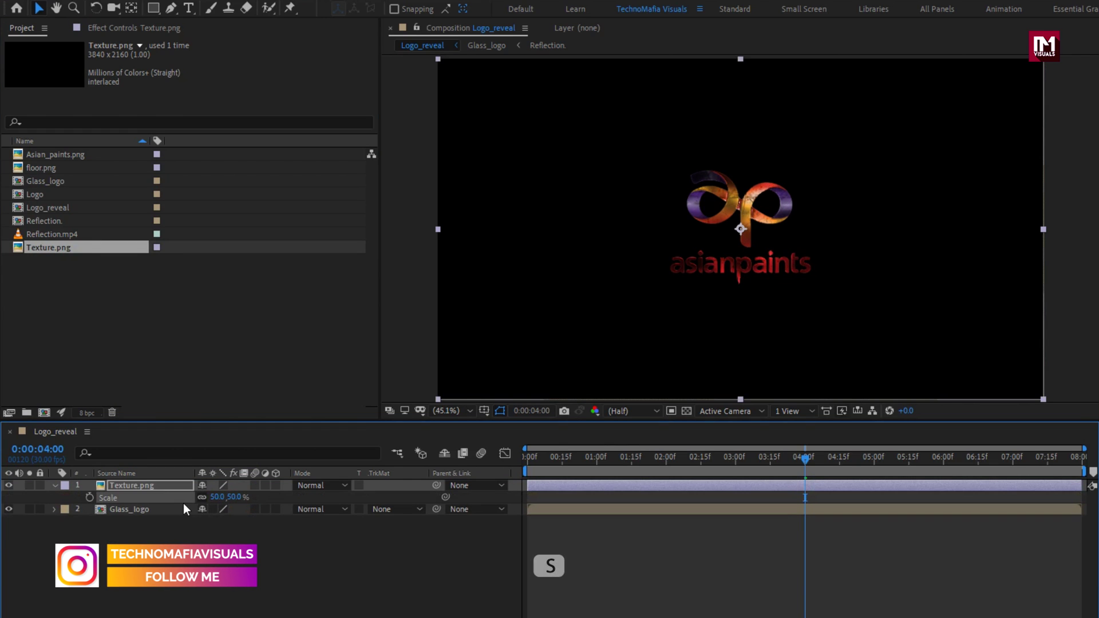
left_click(54, 485)
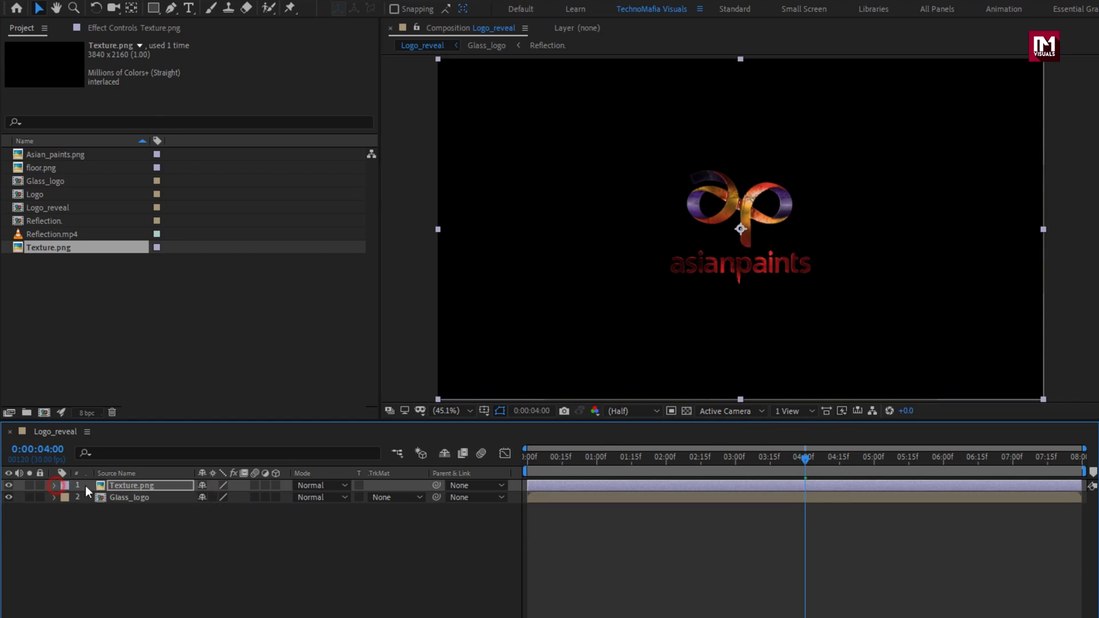
Pre-compose the texture layer into a comp named Texture.
right_click(146, 486)
left_click(174, 428)
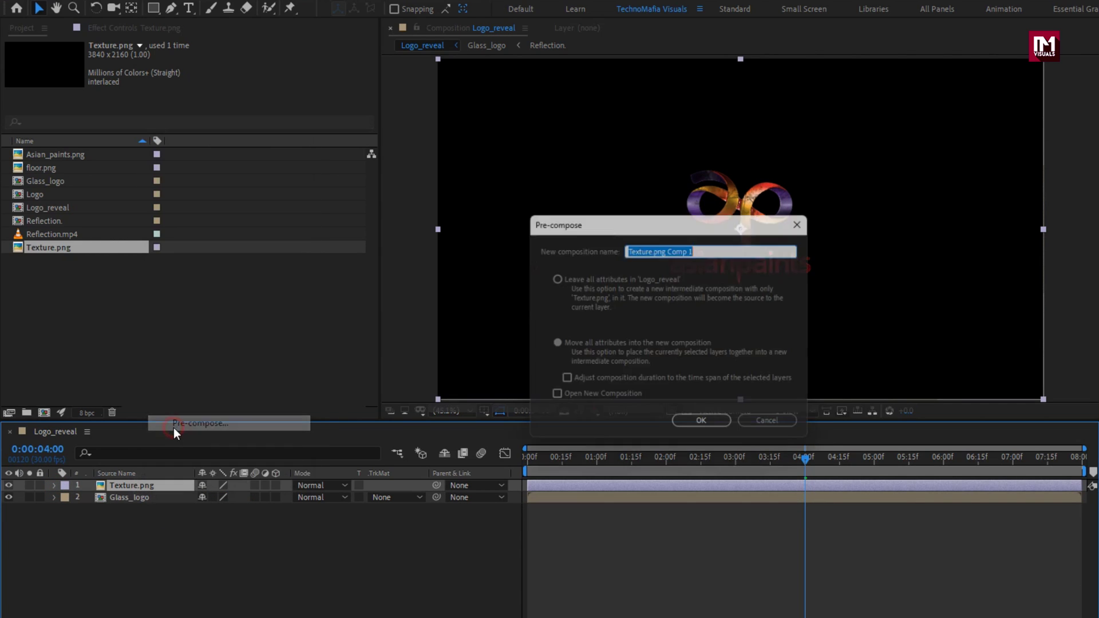
left_click(653, 250)
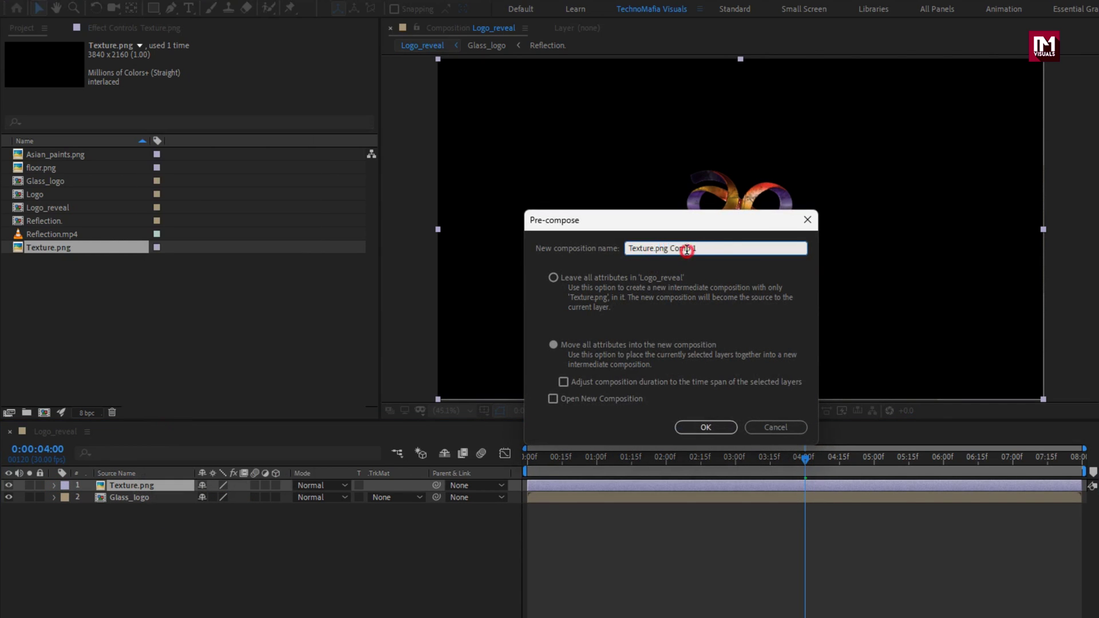
left_click(744, 248, "shift")
key("BackSpace")
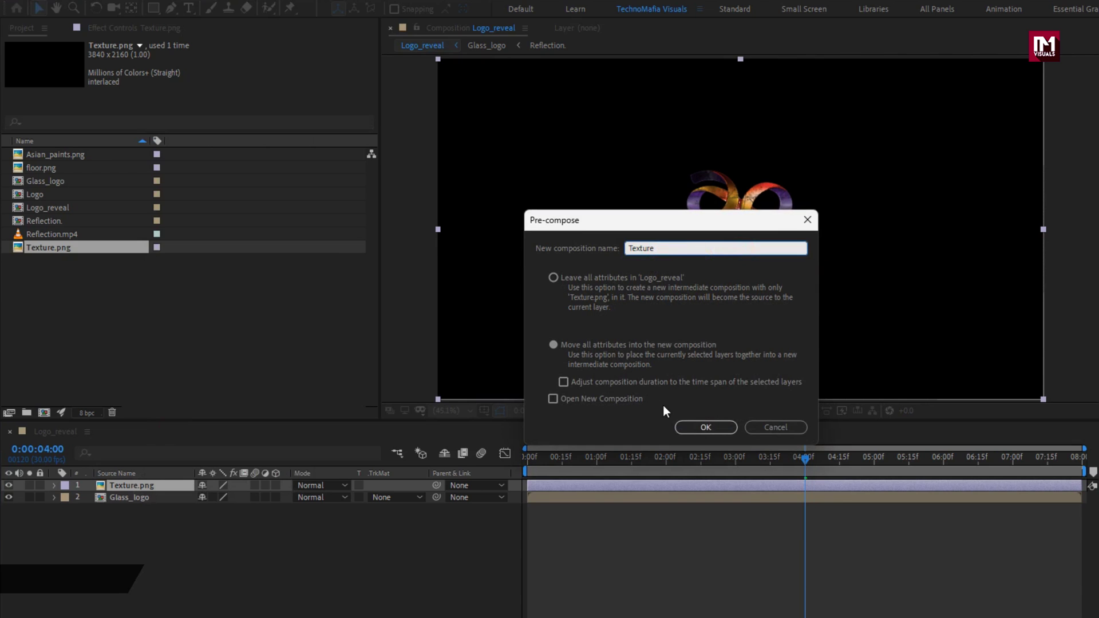
left_click(689, 426)
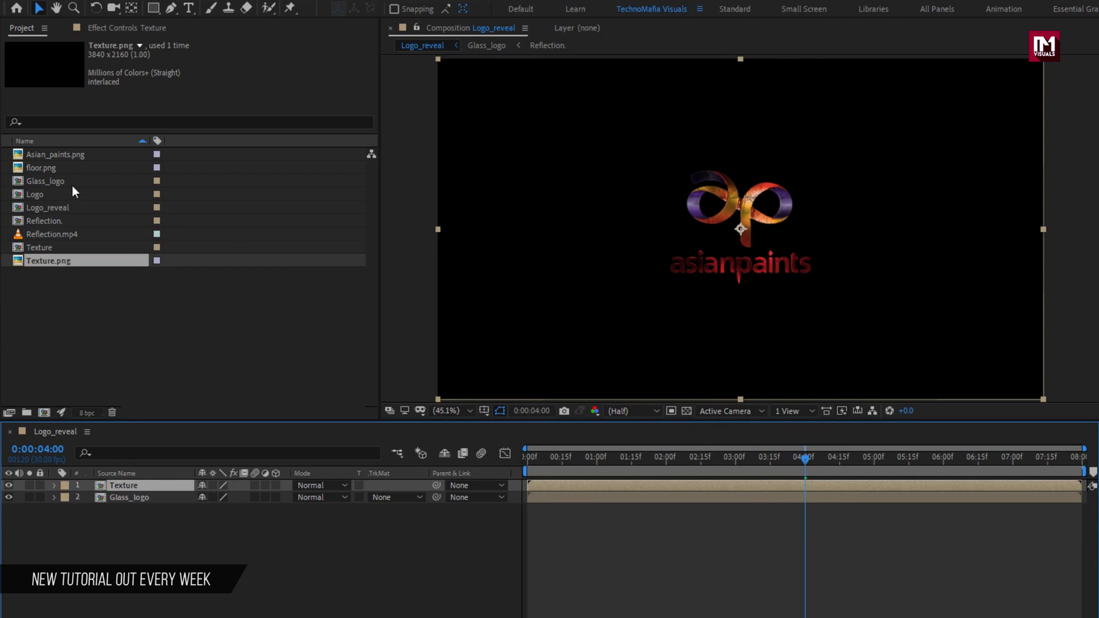
Add another Glass_logo layer, then set Texture to Alpha Matte 'Glass_logo' in Multiply mode.
left_click_drag(45, 181, 141, 482)
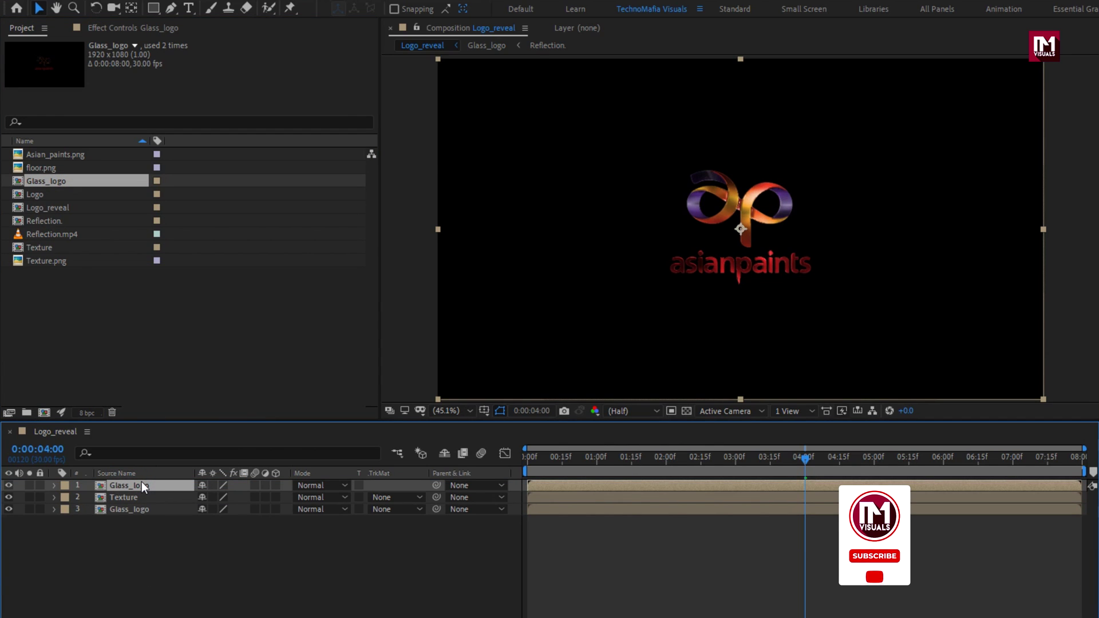
left_click(139, 498)
left_click(379, 498)
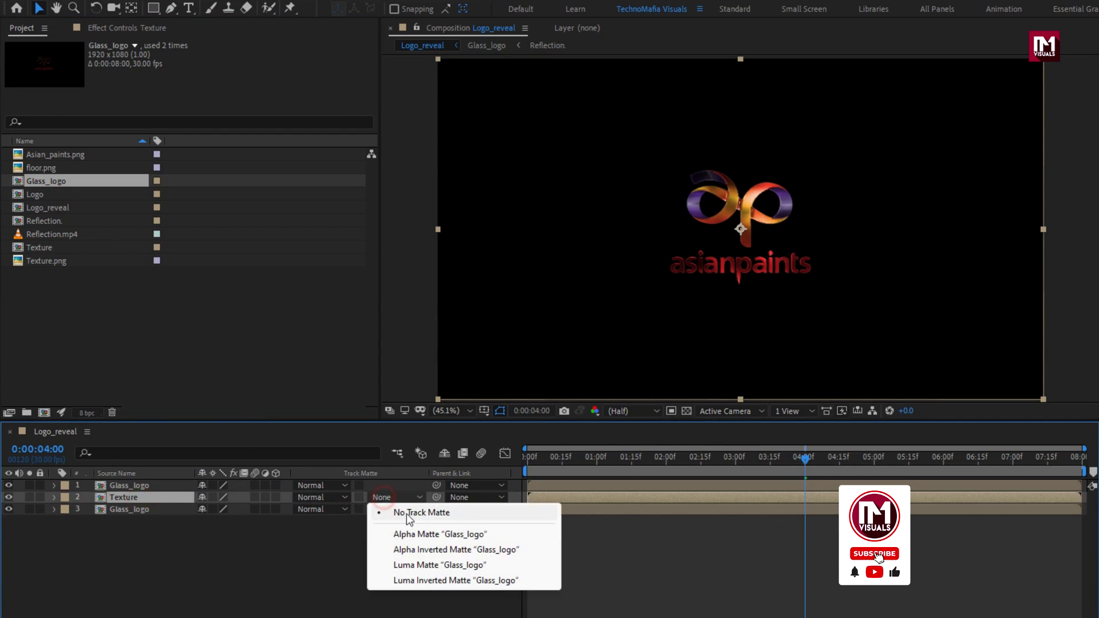
left_click(472, 523)
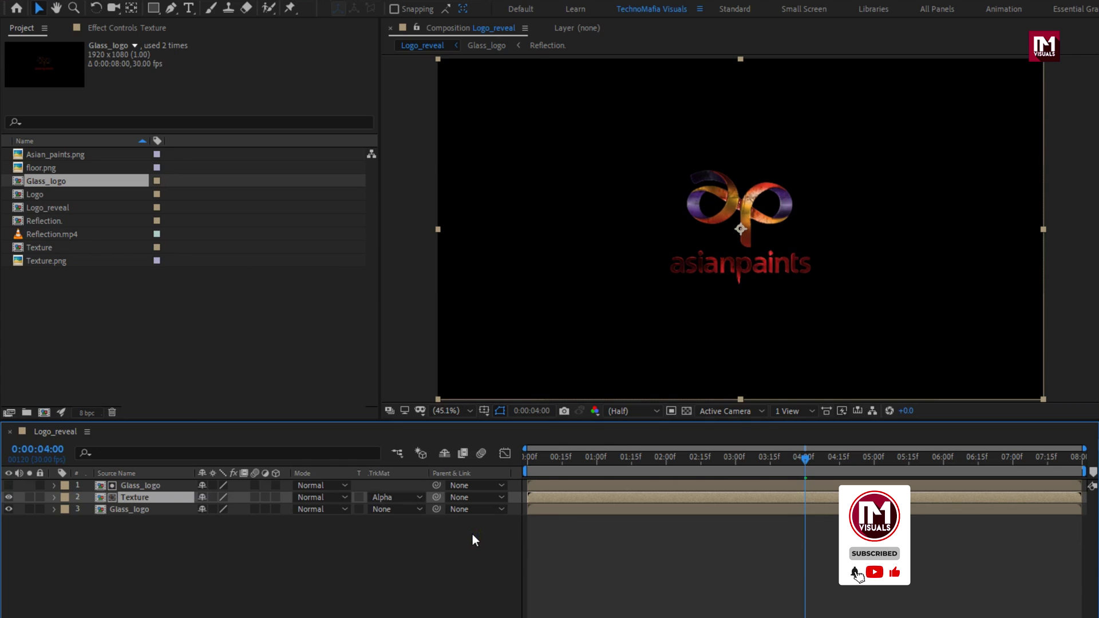
left_click(301, 497)
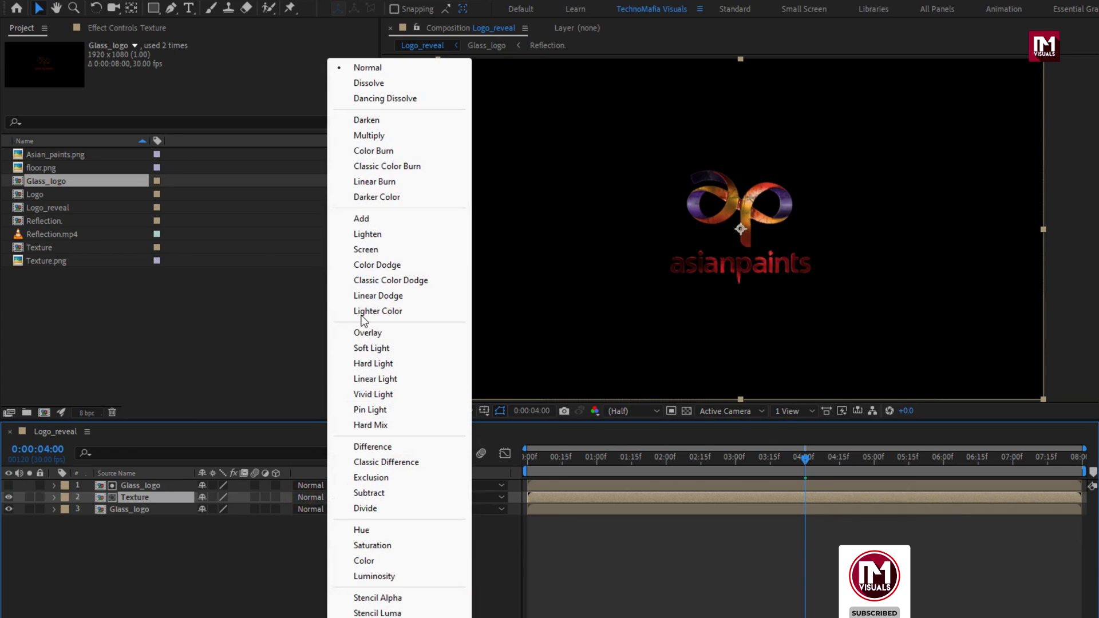
left_click(368, 135)
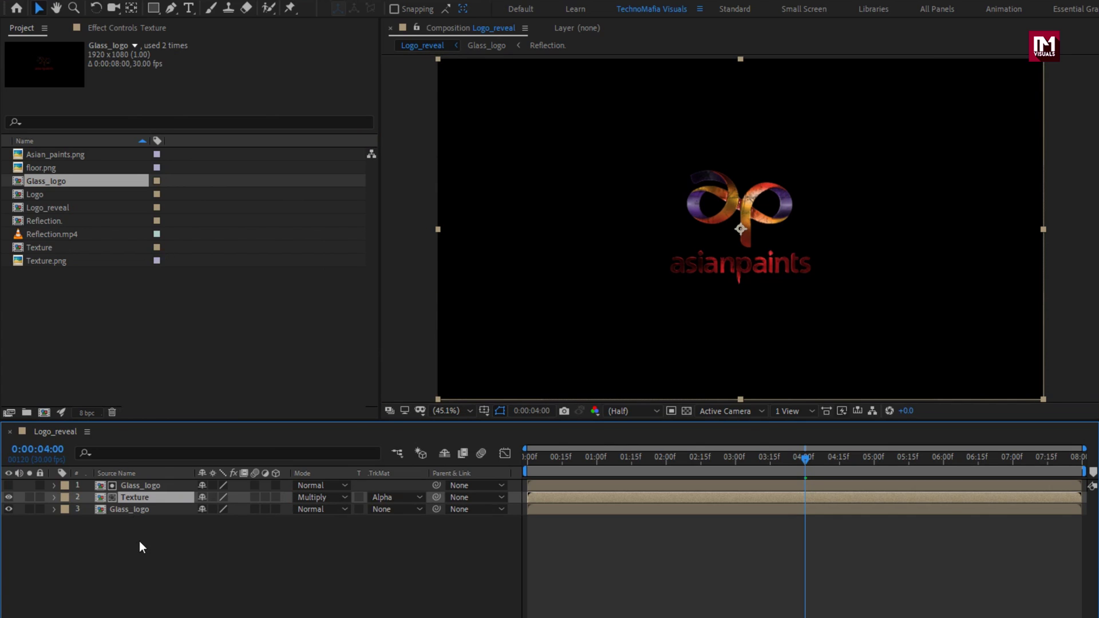
Pre-compose all three layers into a comp named Texture_Logo.
left_click_drag(139, 541, 121, 482)
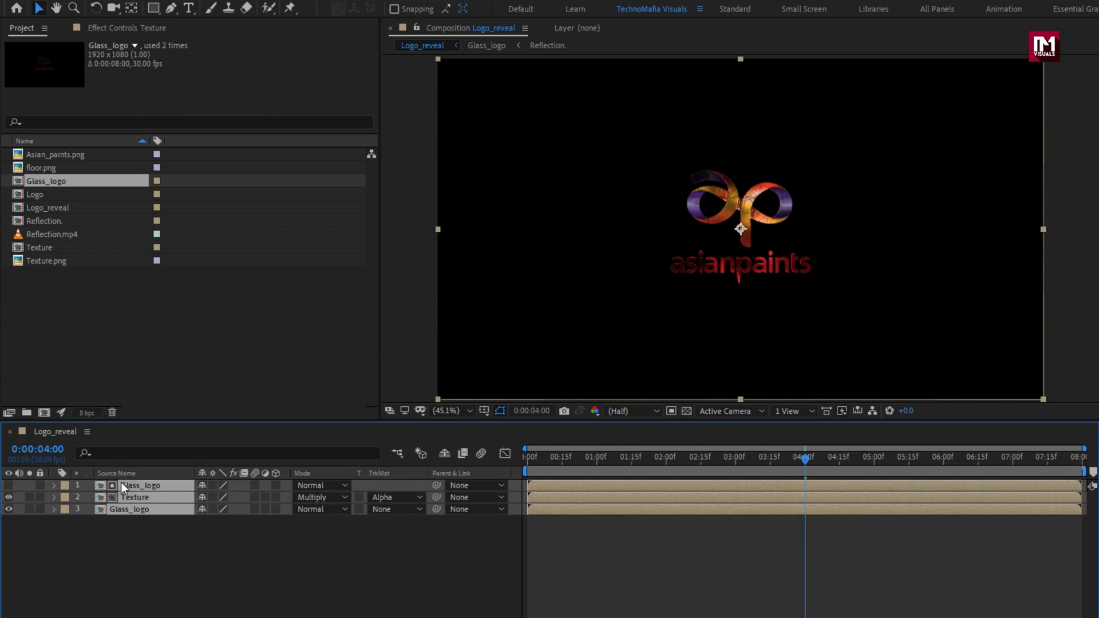
right_click(123, 482)
left_click(149, 420)
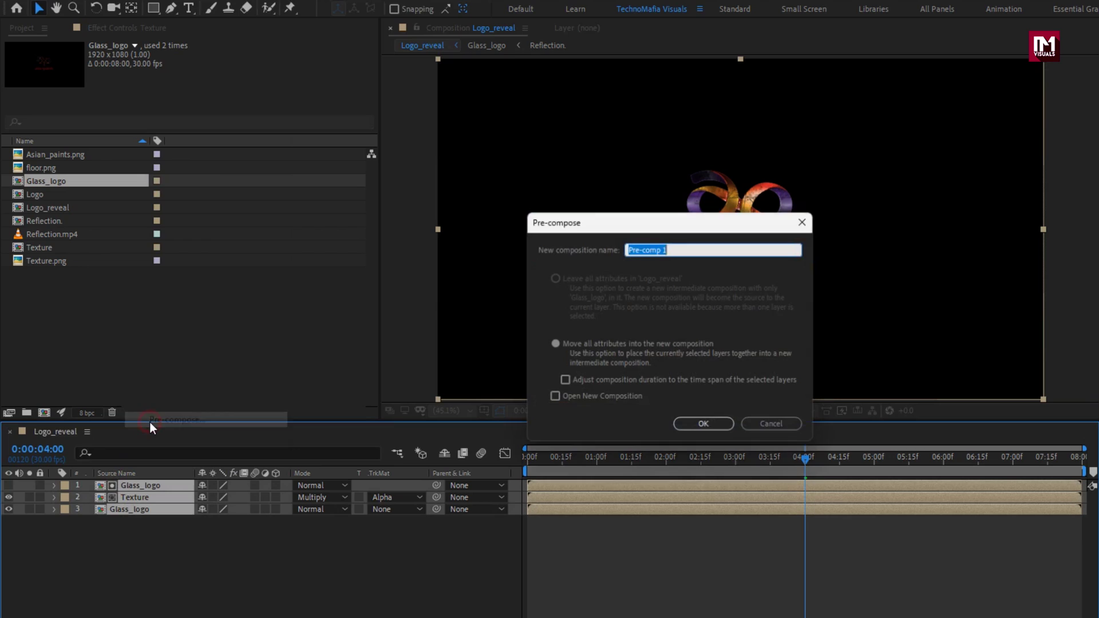
type("T")
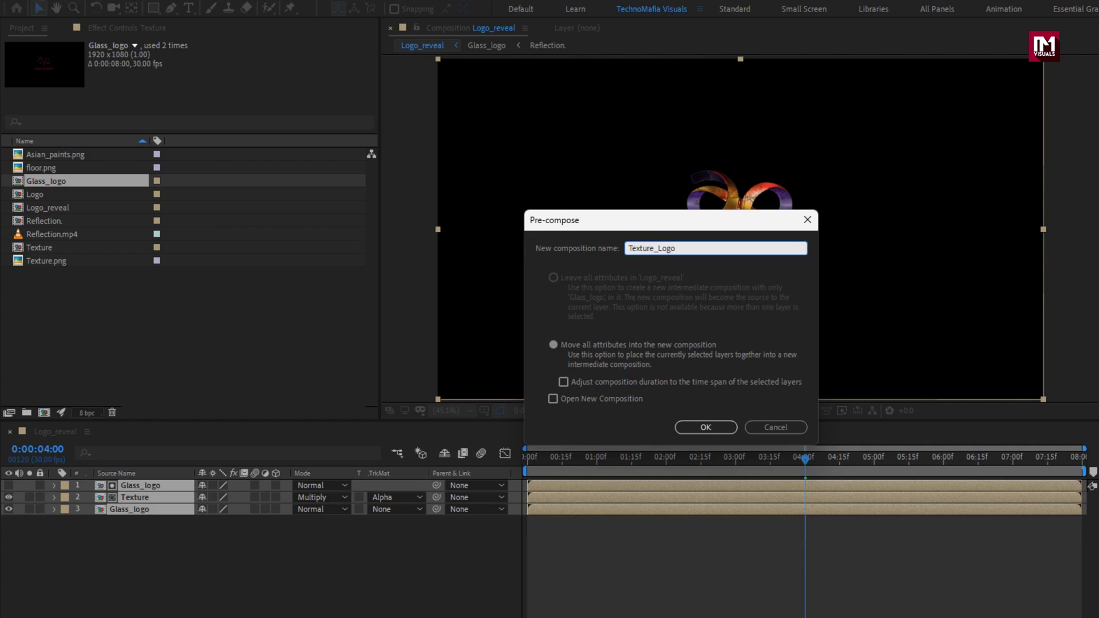
type("exture_Logo")
left_click(699, 427)
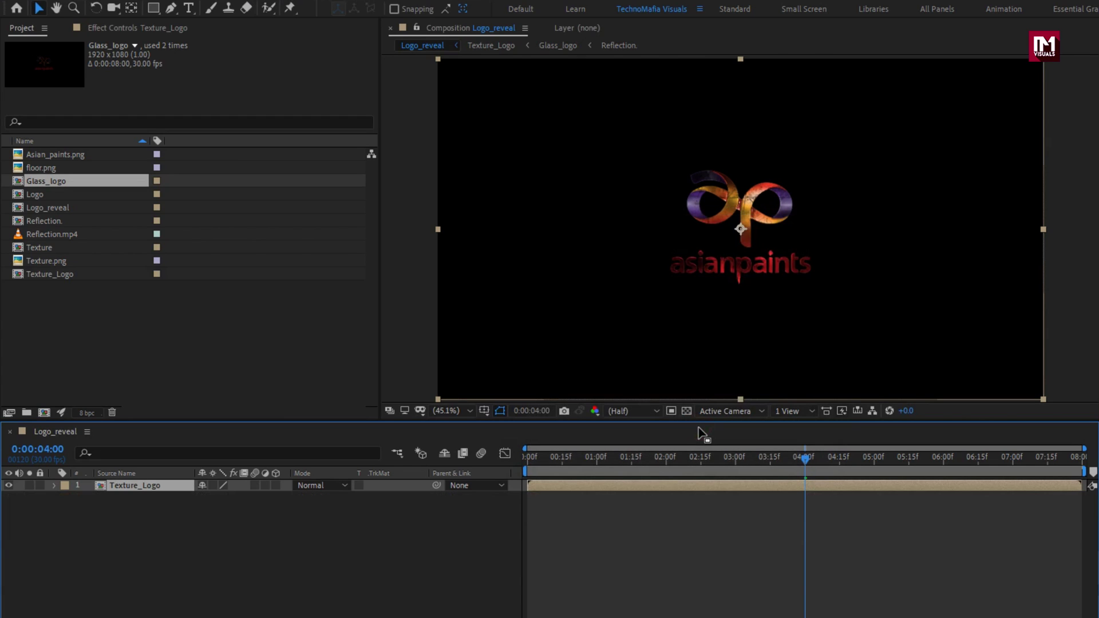
Create a new solid layer named BG.
right_click(270, 510)
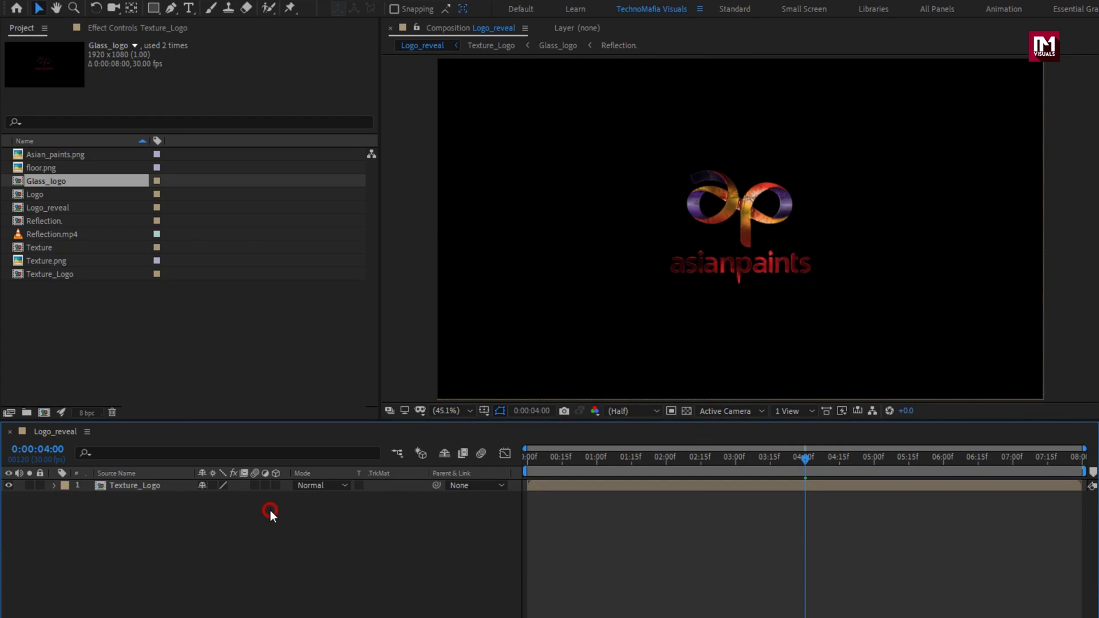
mouse_move(308, 520)
left_click(483, 555)
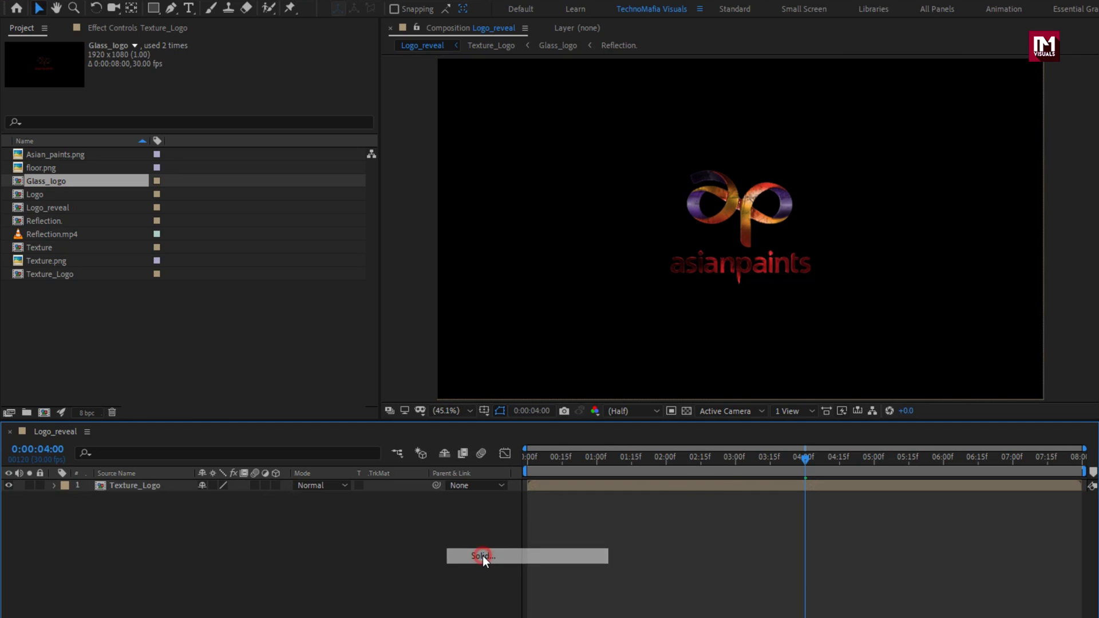
type("BG")
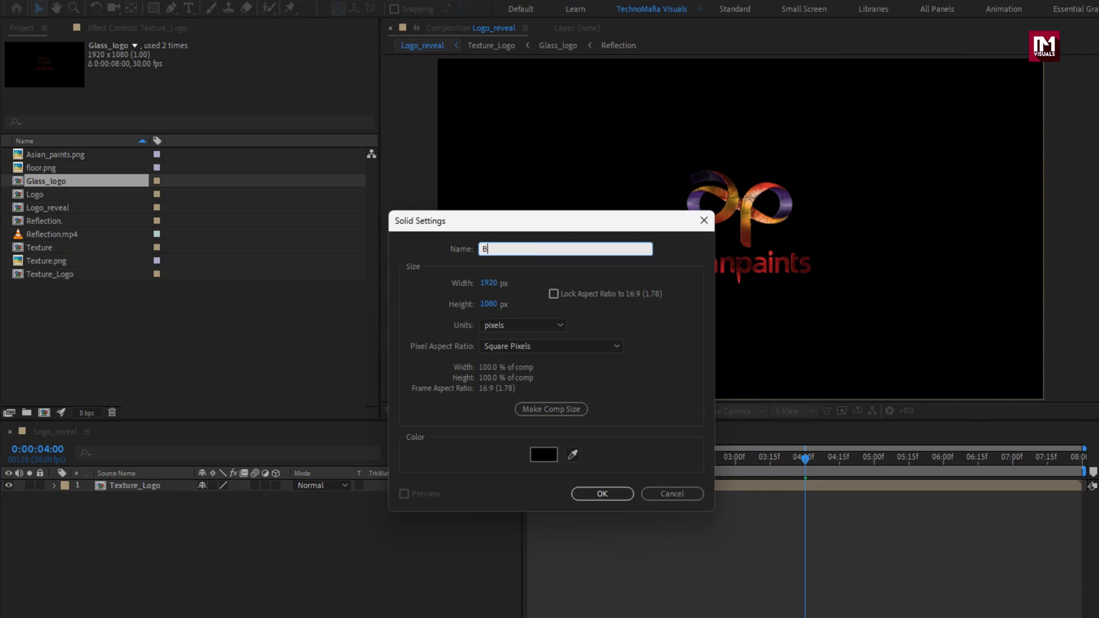
left_click(600, 492)
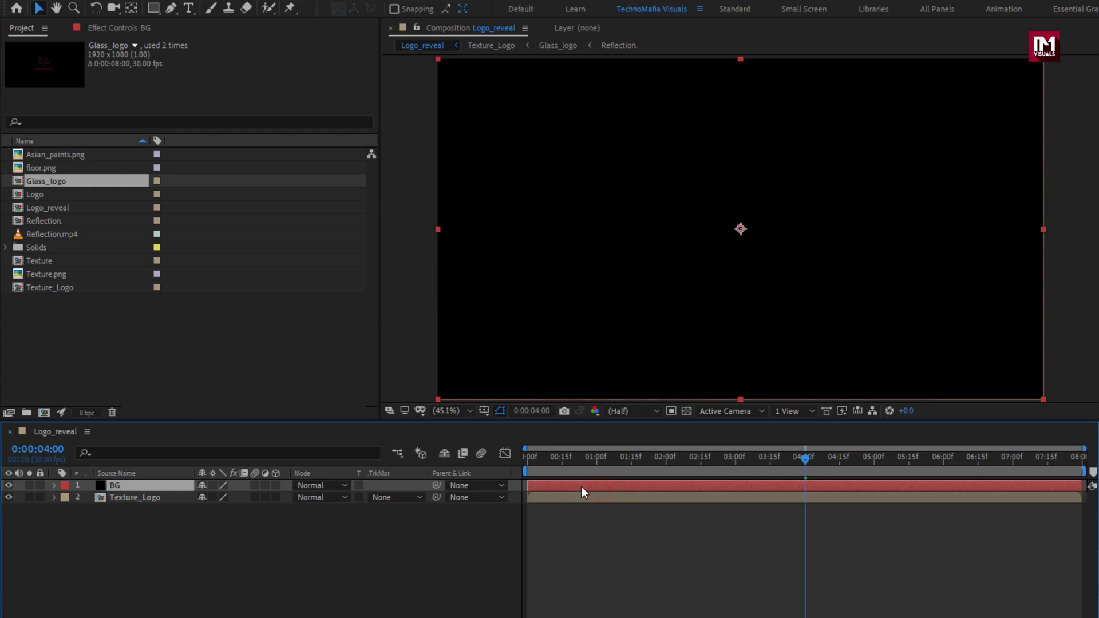
Apply Gradient Ramp to BG with a near-black end colour and a dark blue start colour.
left_click(931, 46)
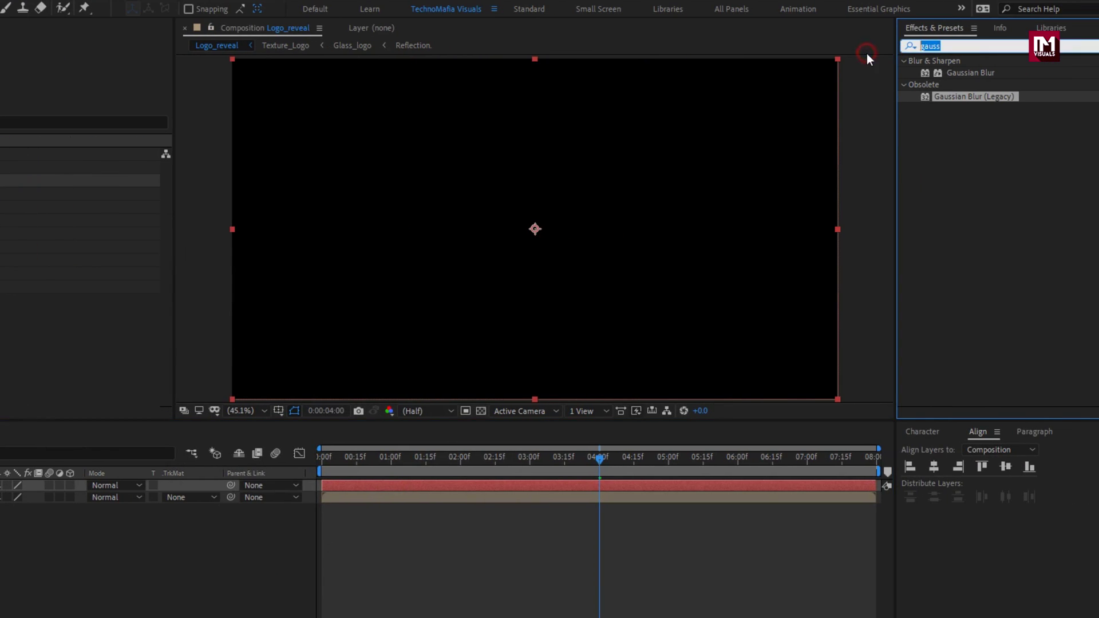
type("ramp")
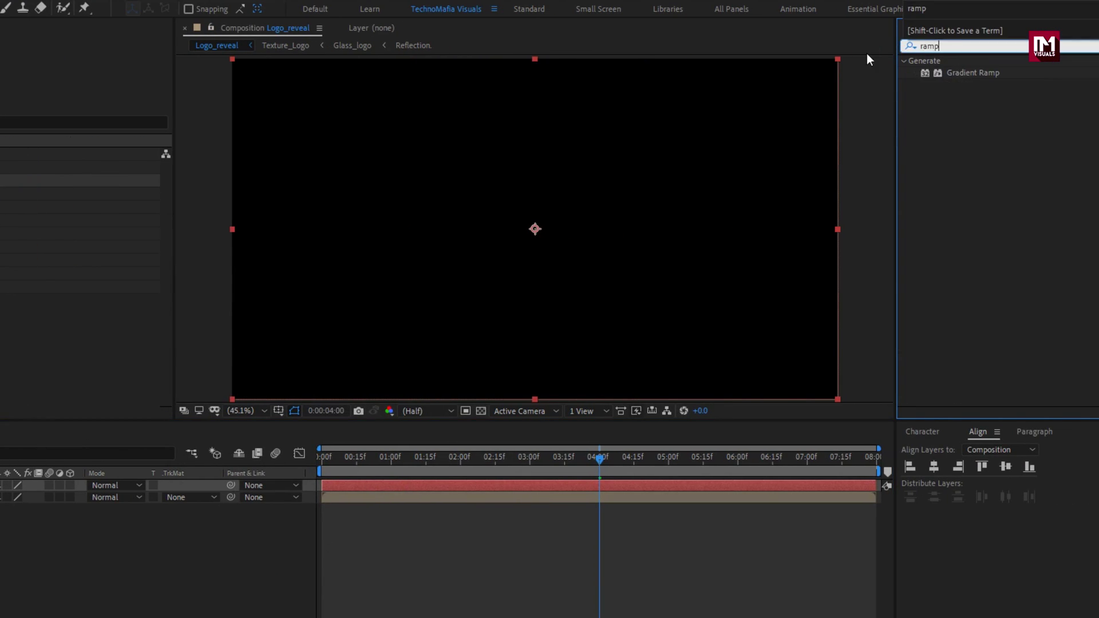
double_click(968, 74)
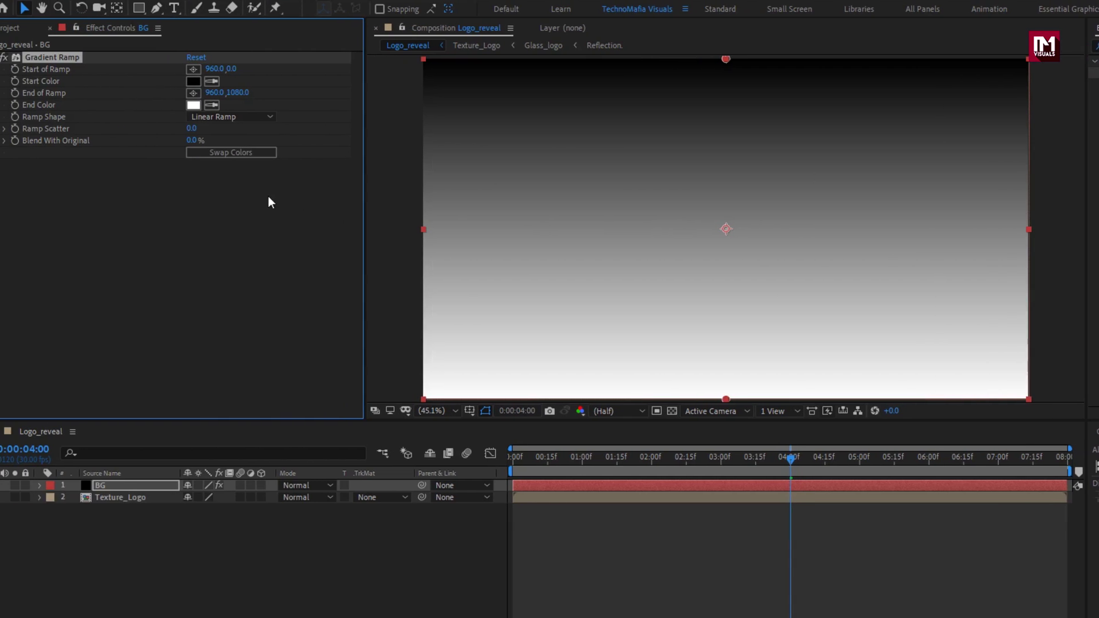
left_click(205, 107)
left_click_drag(285, 393, 311, 444)
left_click(425, 276)
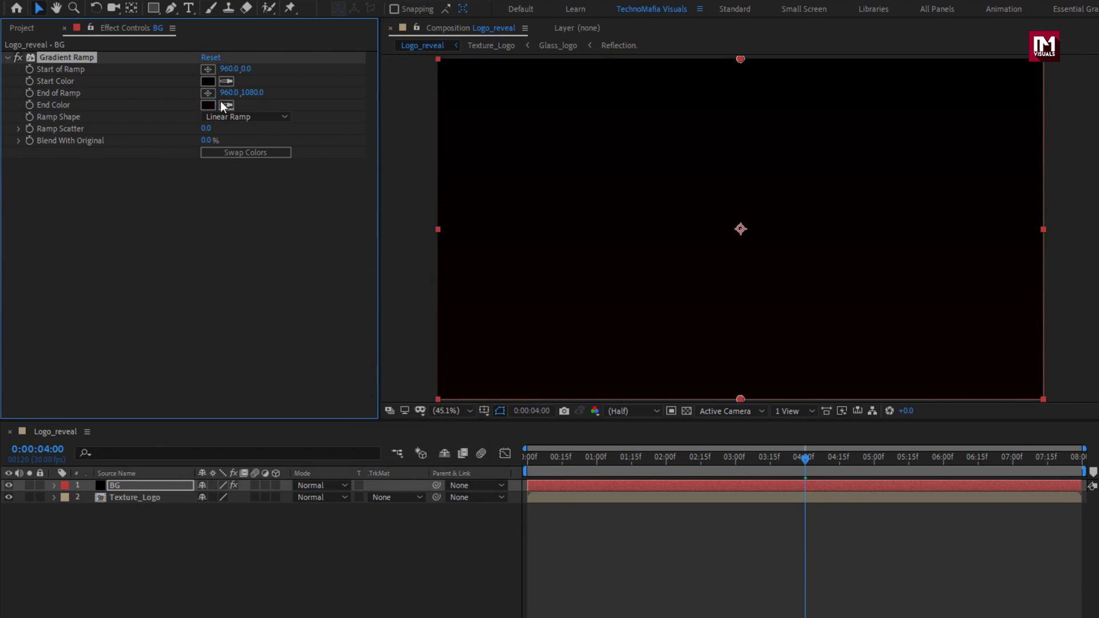
left_click(207, 81)
left_click_drag(335, 375, 334, 347)
left_click_drag(311, 418, 310, 434)
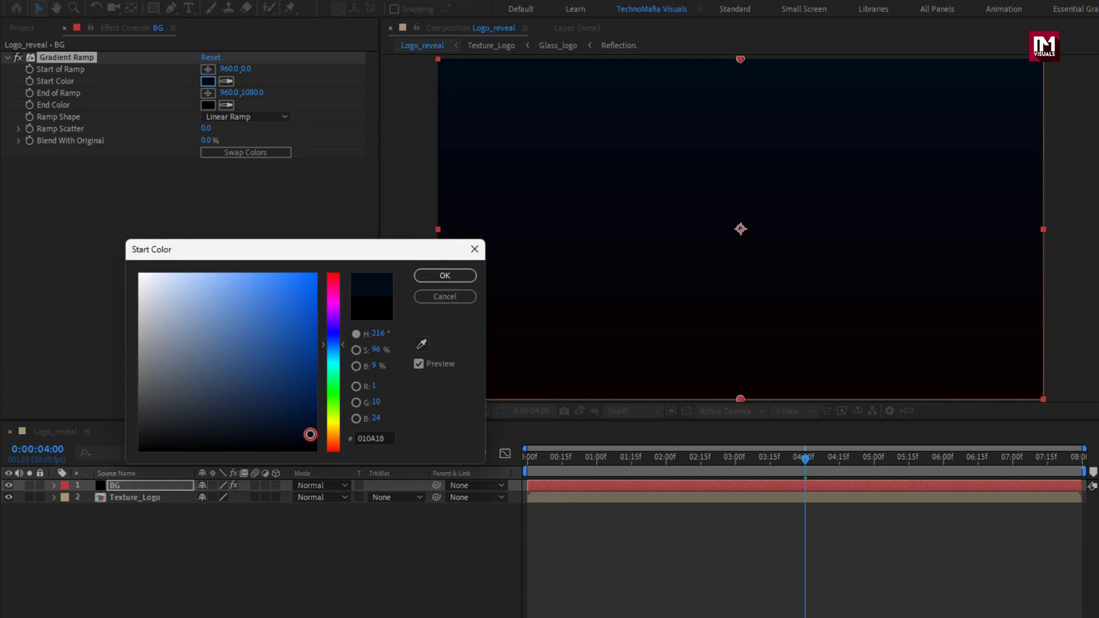
left_click(424, 279)
Set the gradient to Radial Ramp with a Ramp Scatter of 500.
left_click(239, 116)
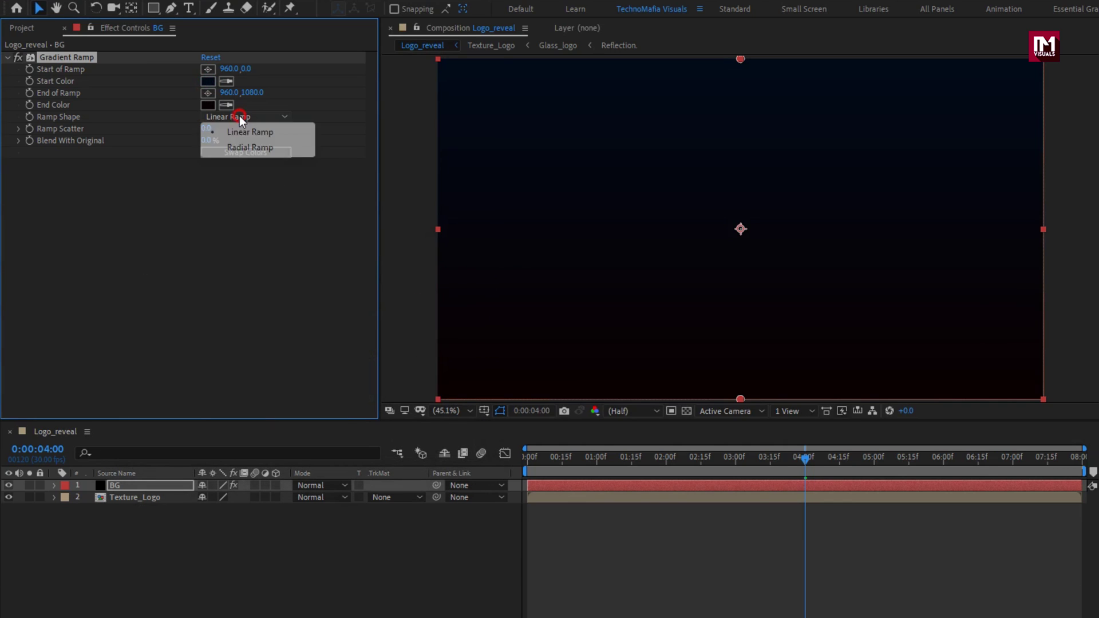
left_click(243, 148)
left_click(207, 128)
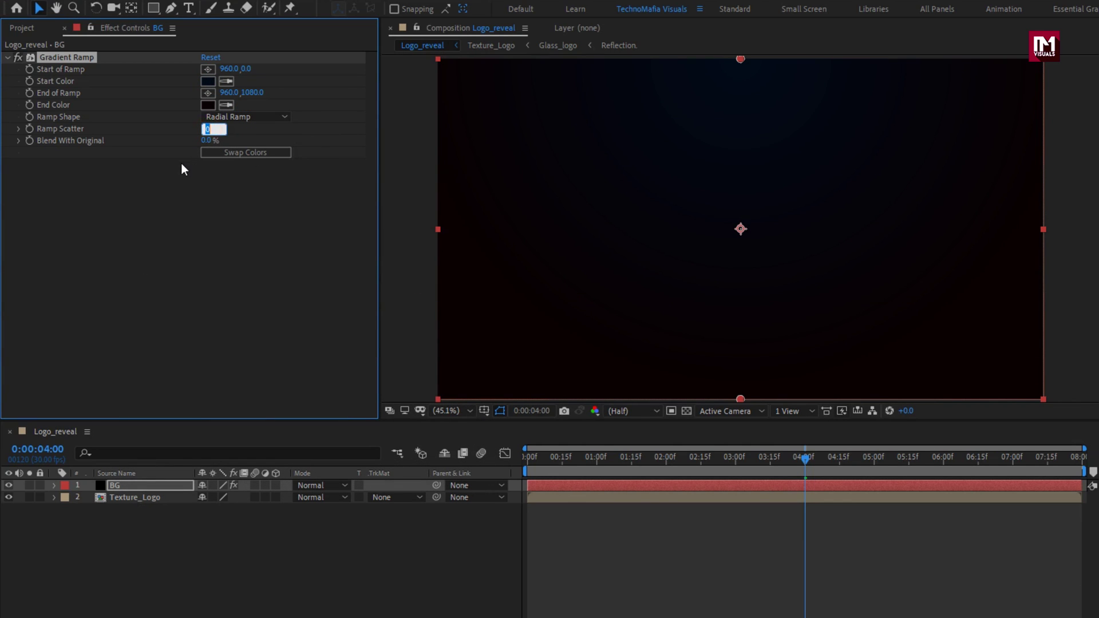
type("500")
key("Return")
Move BG below Texture_Logo and fine-tune the start colour to 000C1E.
left_click_drag(119, 492, 143, 528)
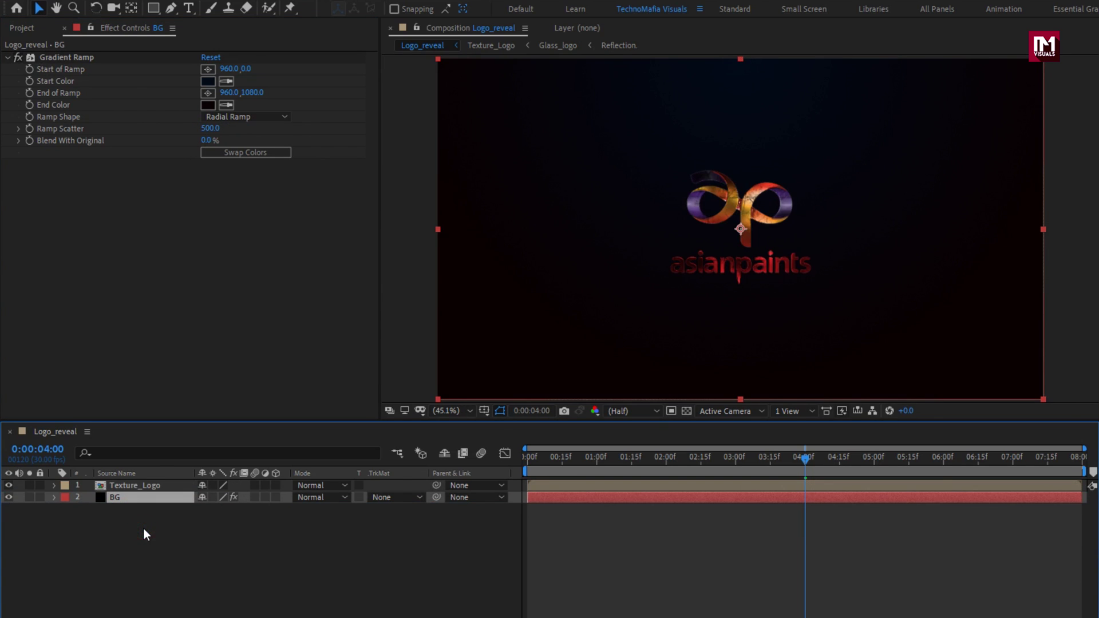
left_click(209, 83)
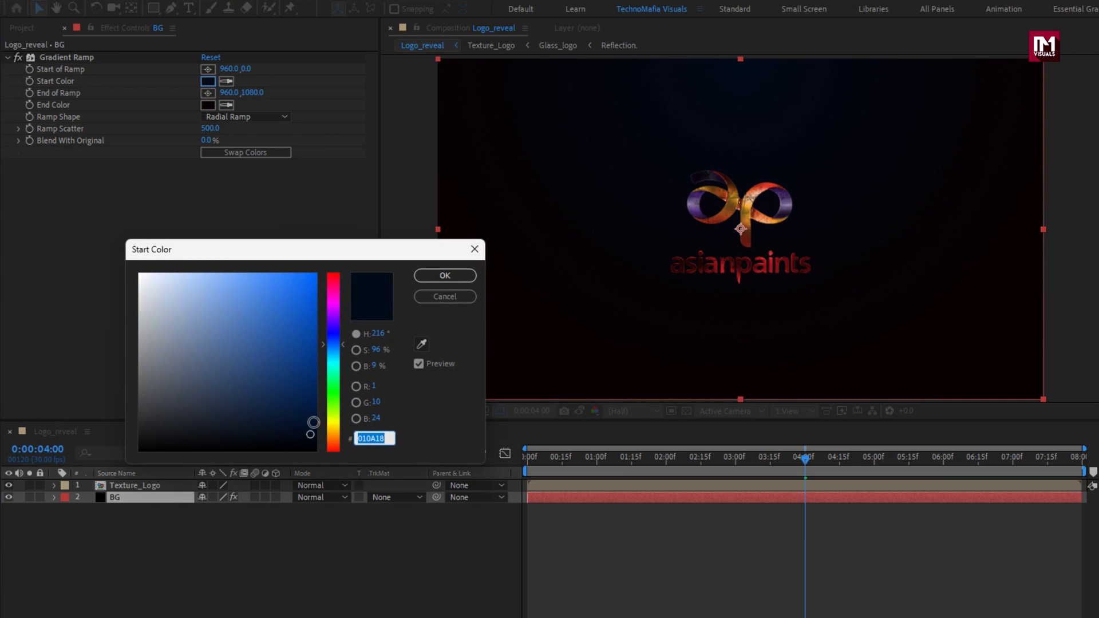
left_click_drag(311, 434, 315, 430)
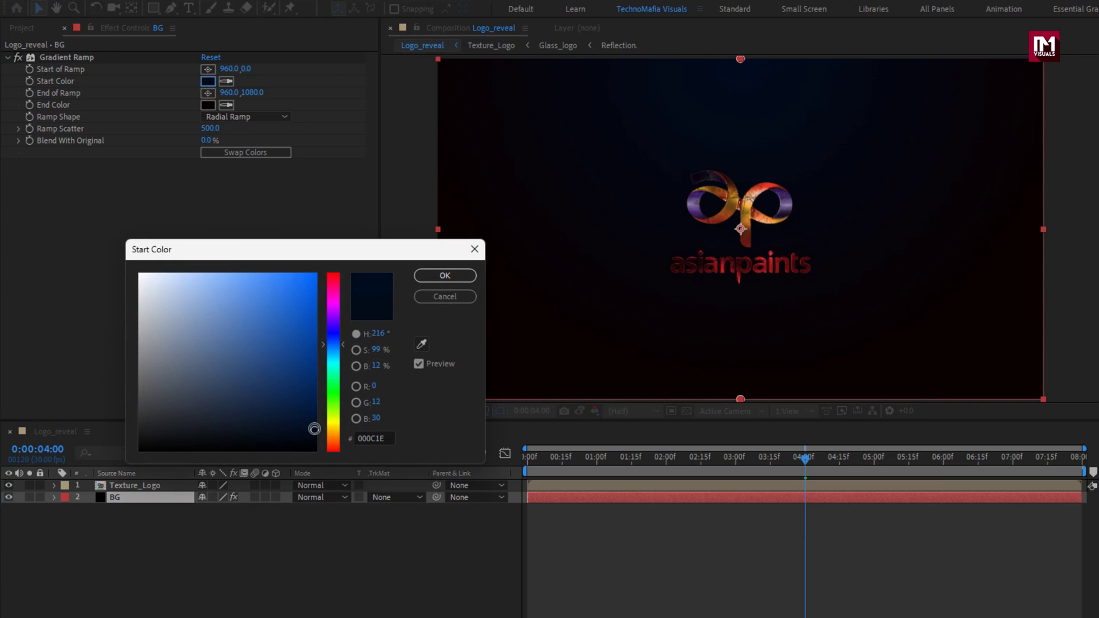
left_click(445, 276)
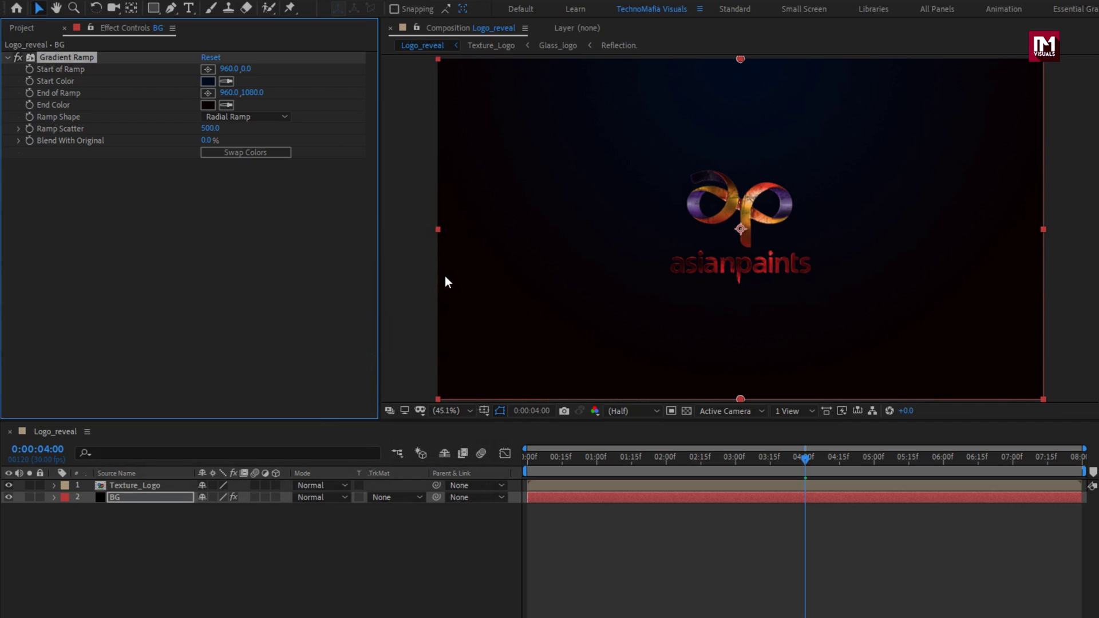
Add floor.png to Logo_reveal and scale it to 50%.
left_click(23, 28)
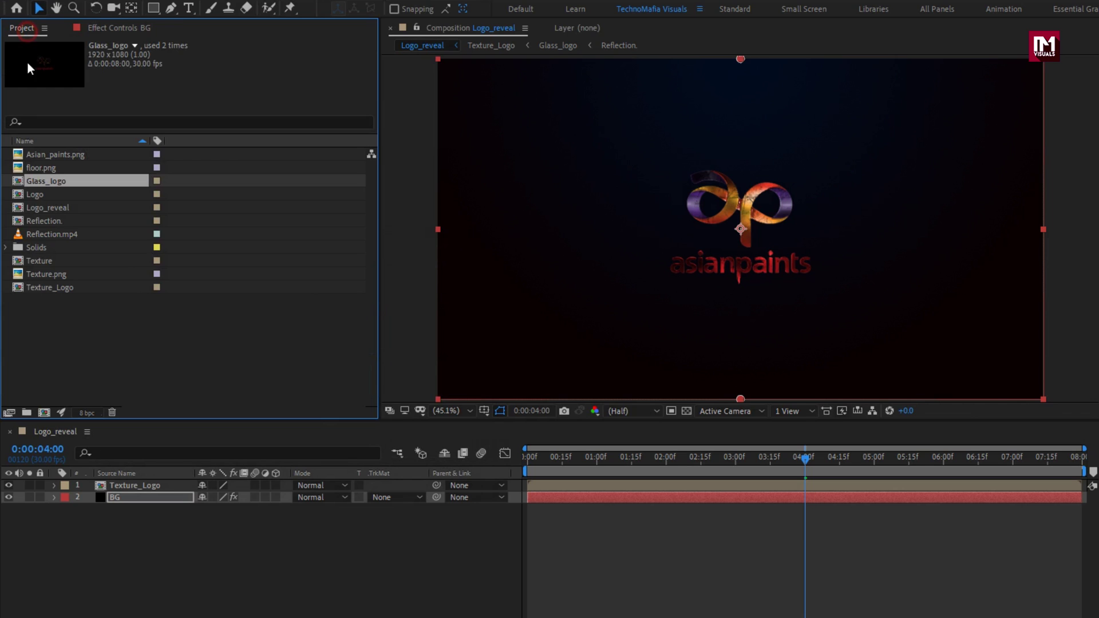
left_click(35, 168)
left_click_drag(35, 169, 139, 482)
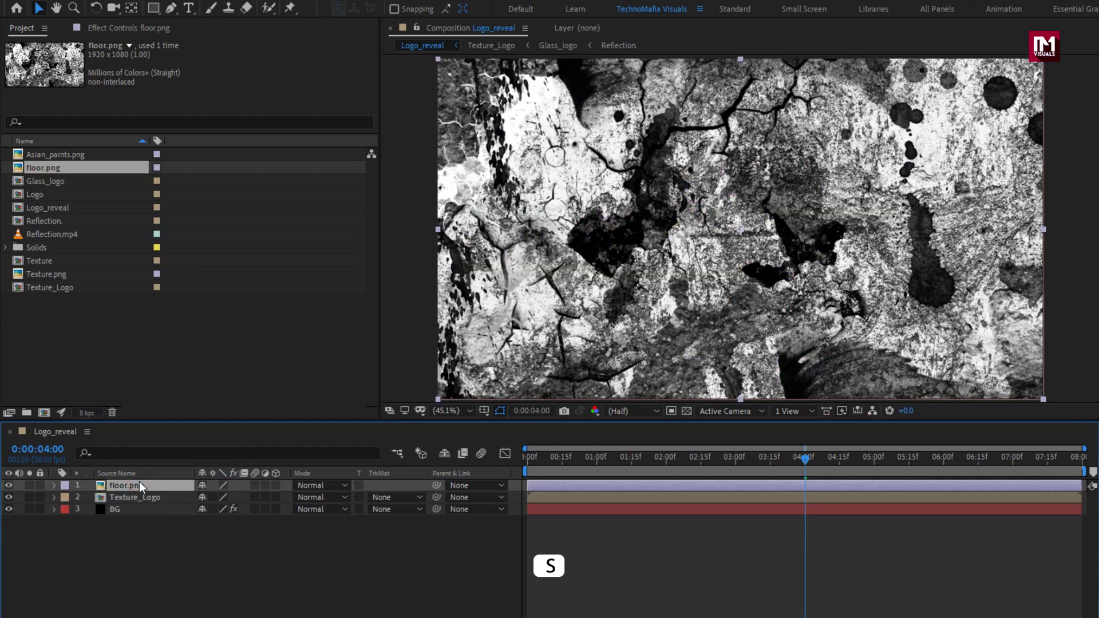
key("s")
left_click(242, 497)
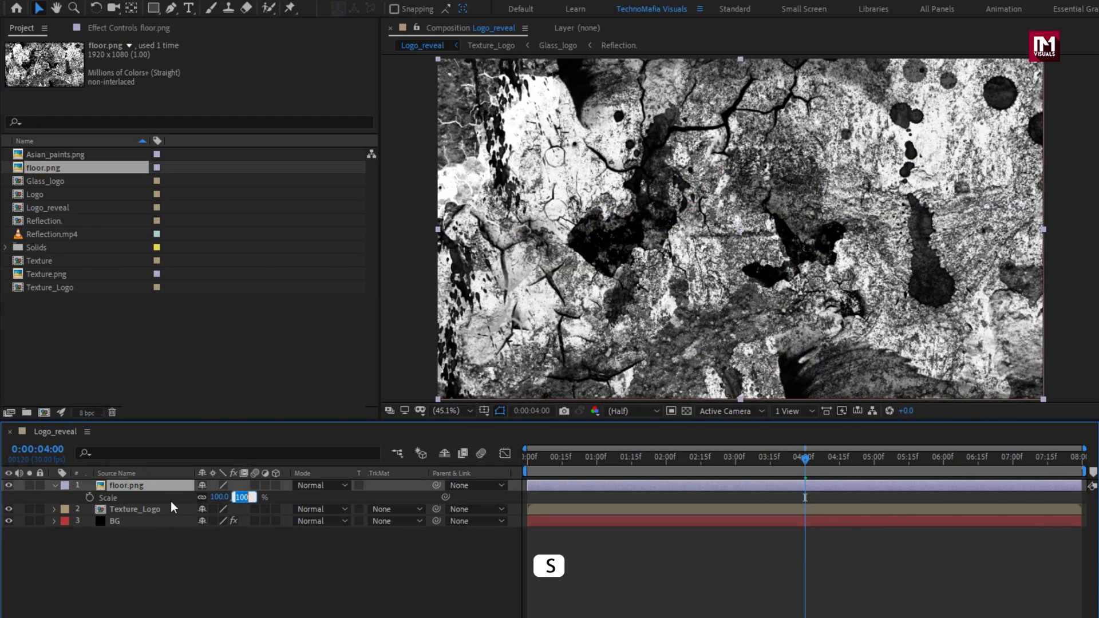
type("50")
key("Return")
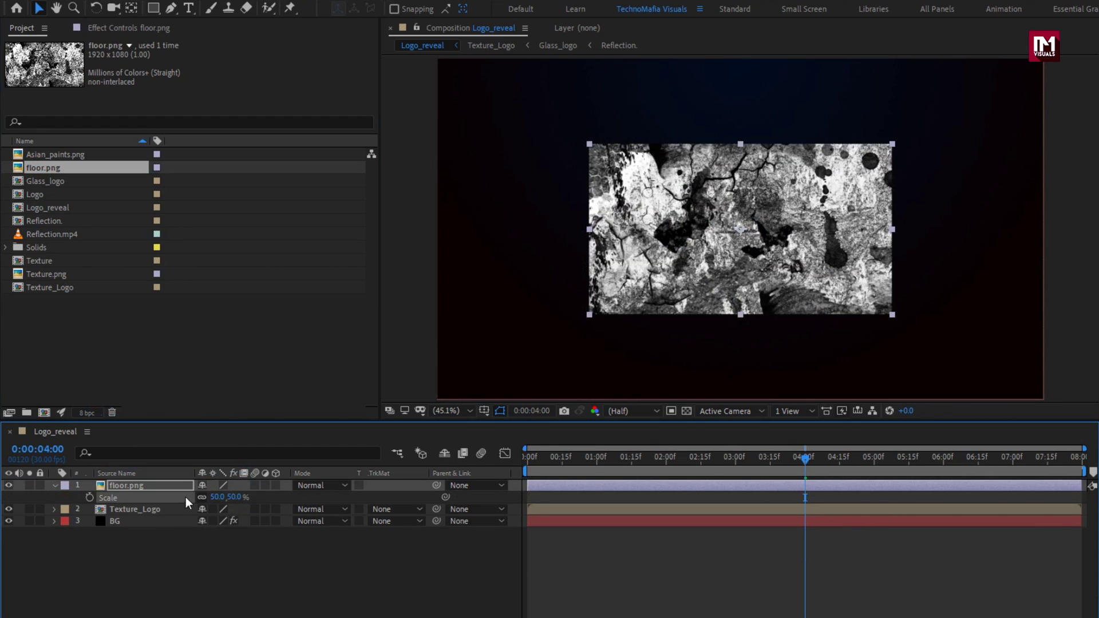
Make the floor a 3D layer at 90° orientation and lower its Position toward the frame bottom.
left_click(276, 486)
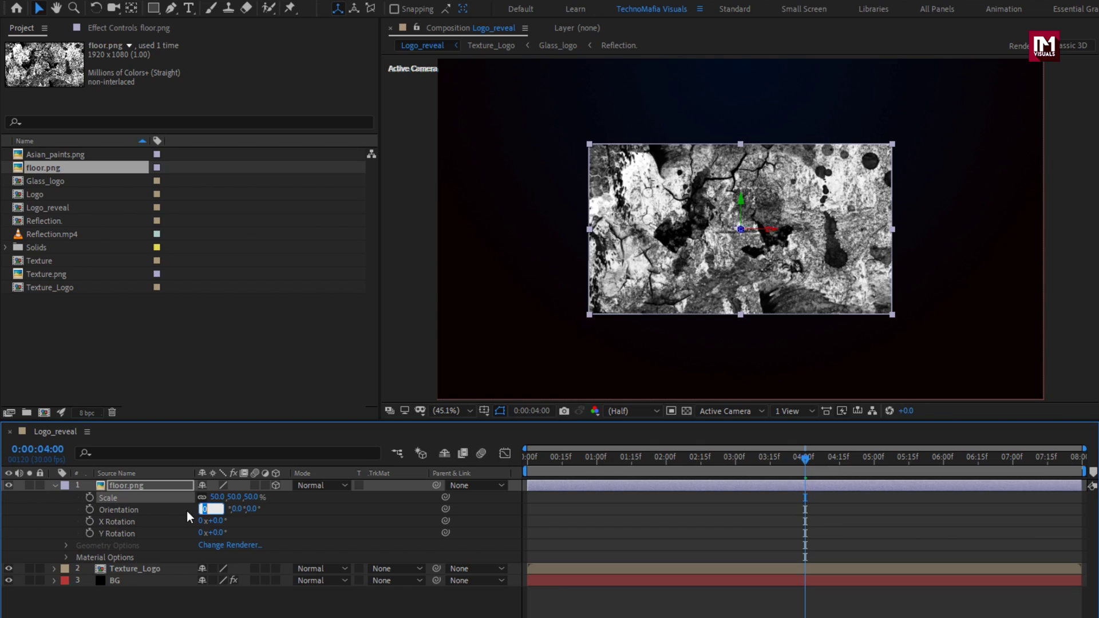
type("90")
key("Return")
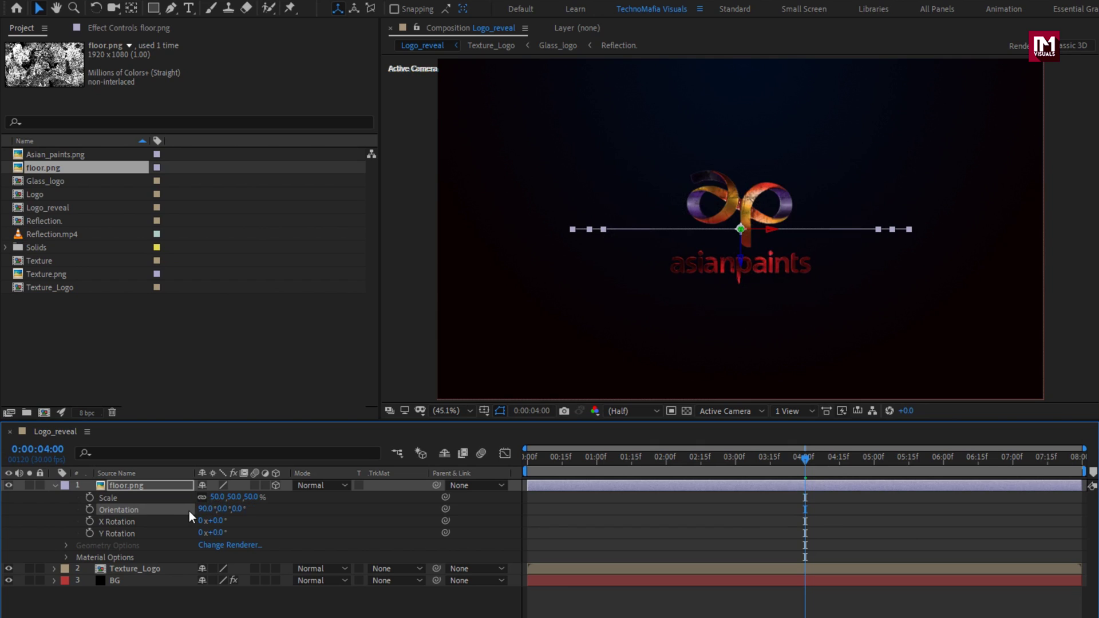
key("p")
left_click(173, 486)
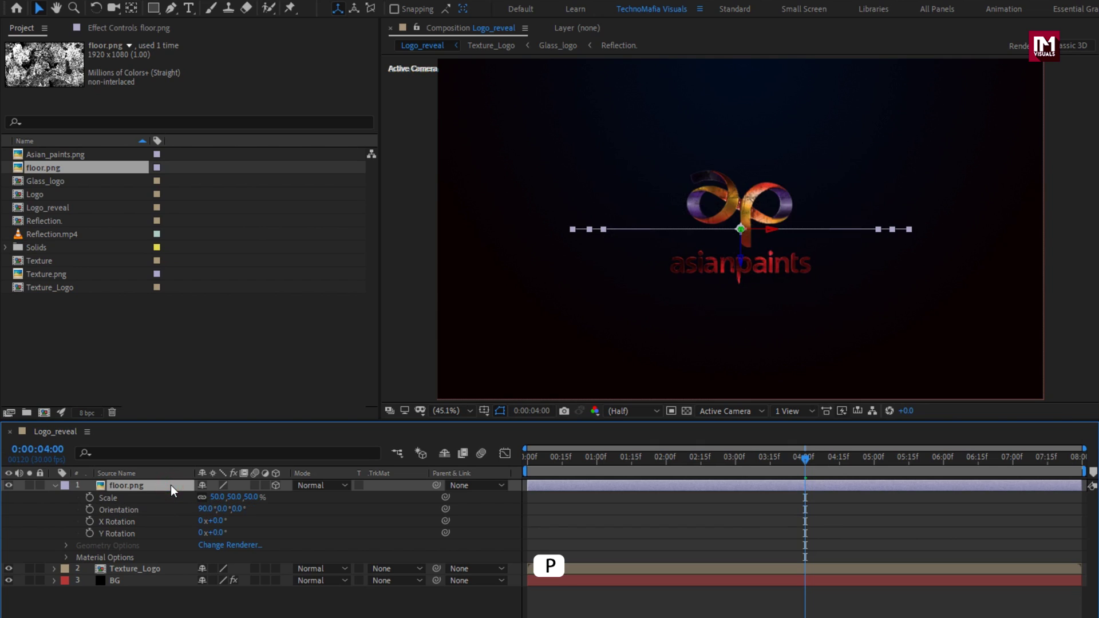
key("p")
left_click_drag(232, 497, 534, 505)
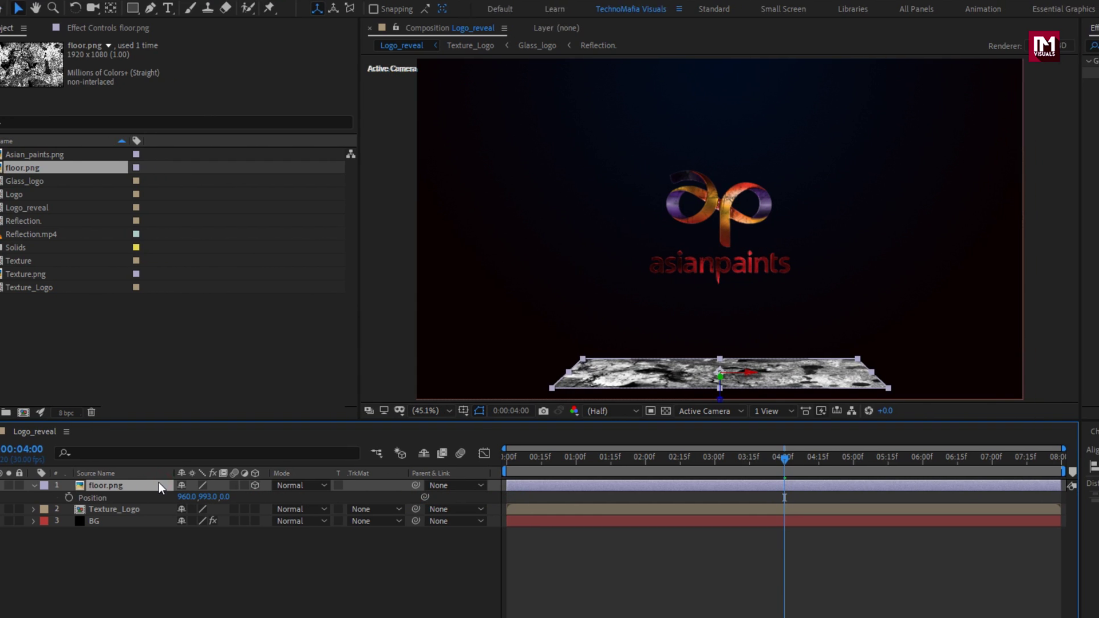
Apply Motion Tile to floor.png with Mirror Edges on, Output Width 530 and Output Height 1190.
left_click_drag(946, 46, 889, 49)
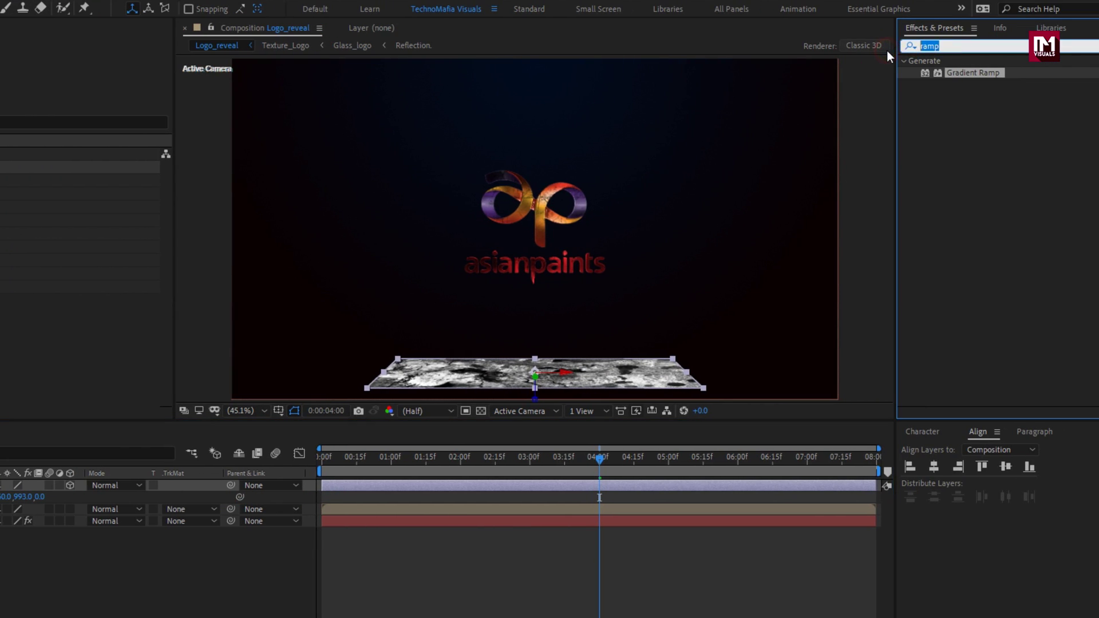
type("moti")
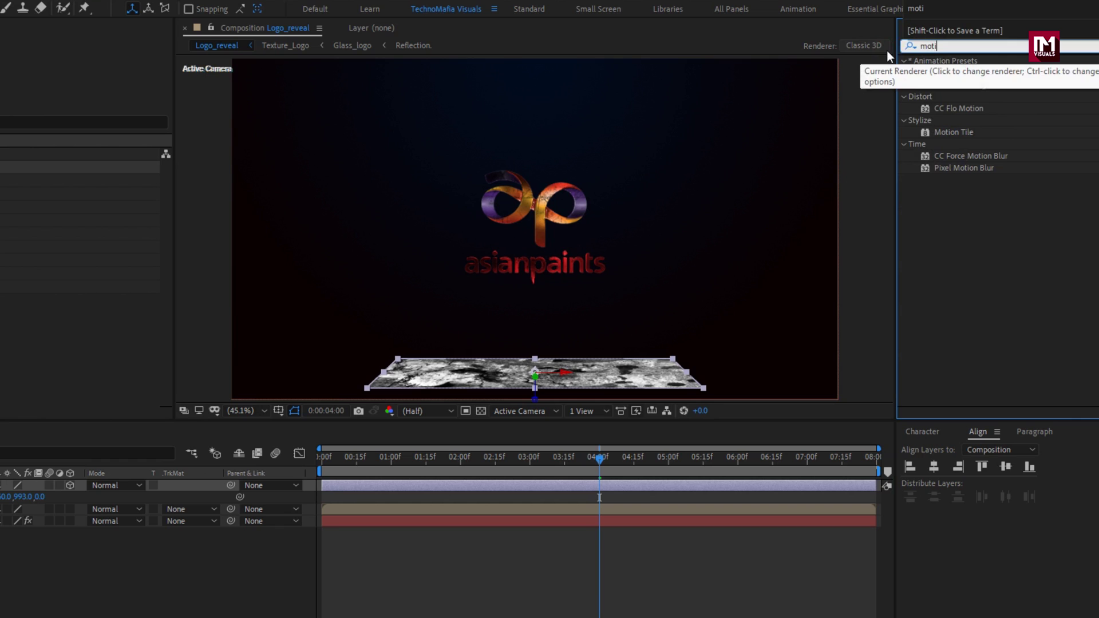
left_click(965, 134)
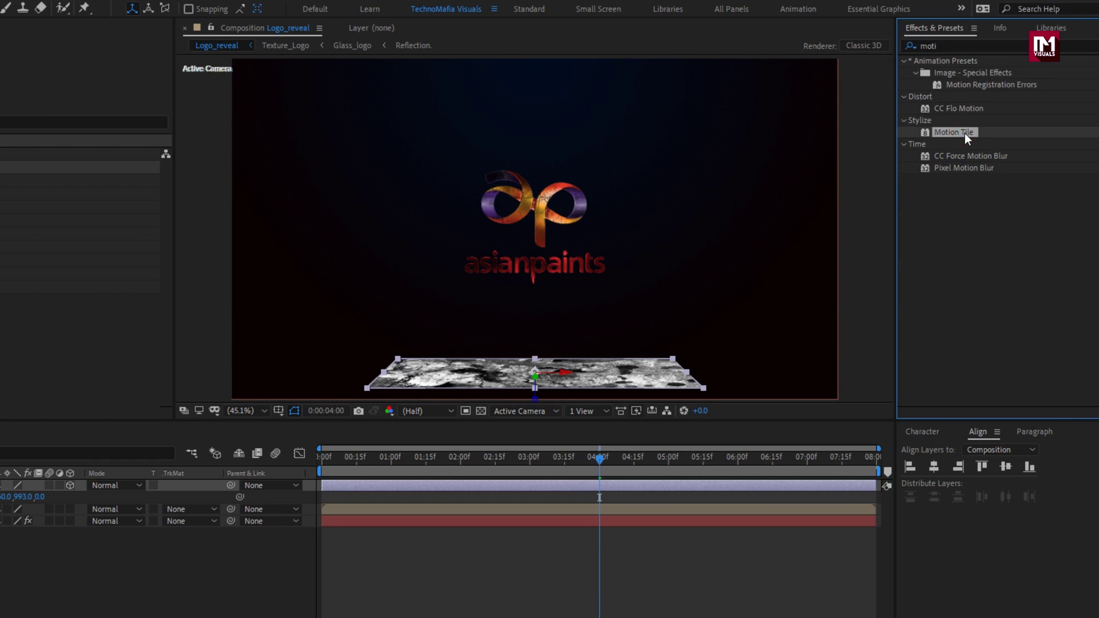
double_click(964, 133)
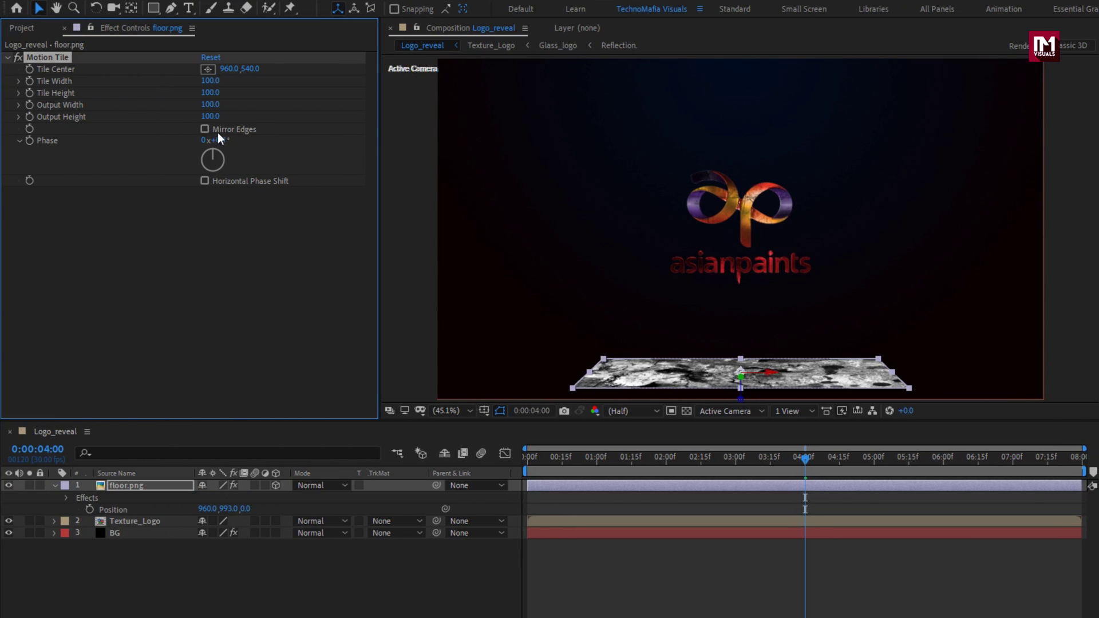
left_click(205, 130)
left_click_drag(210, 104, 281, 110)
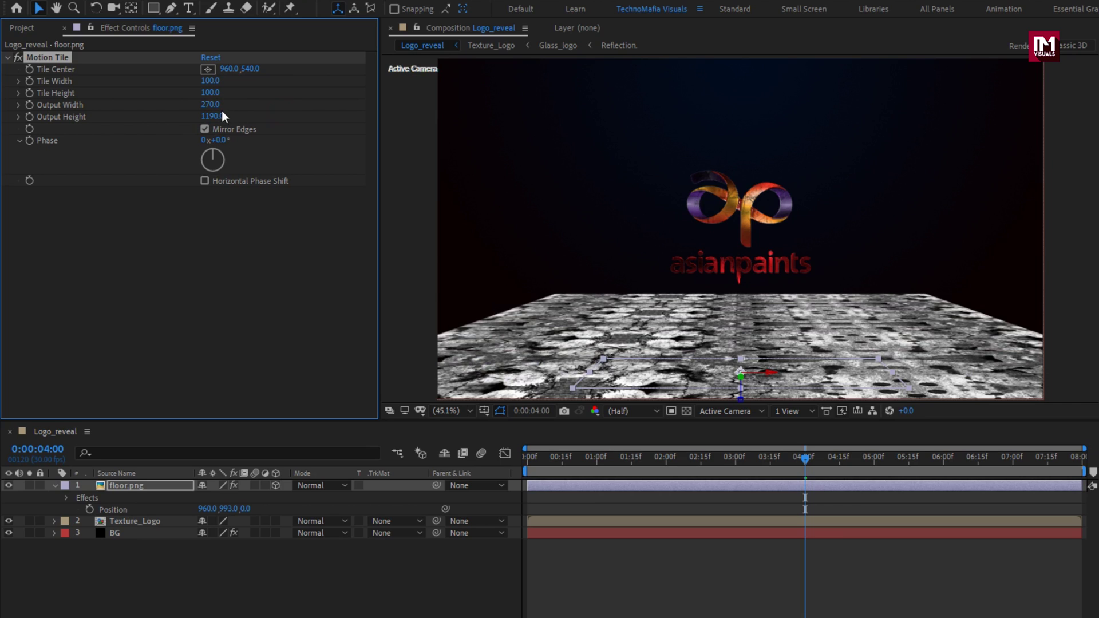
left_click_drag(212, 105, 230, 105)
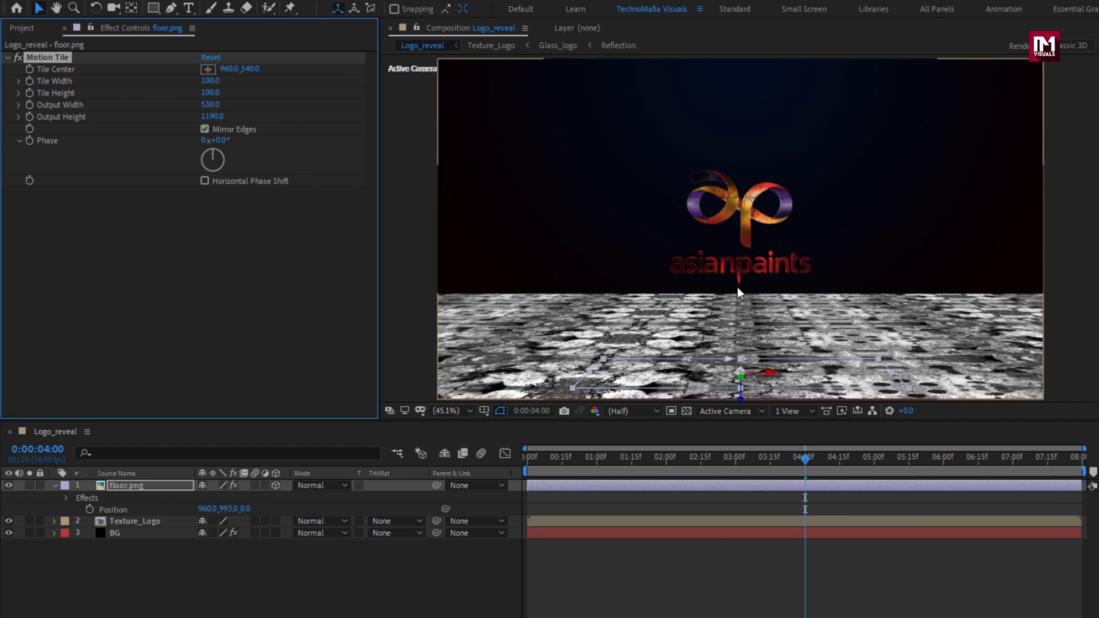
left_click(55, 486)
left_click(118, 487)
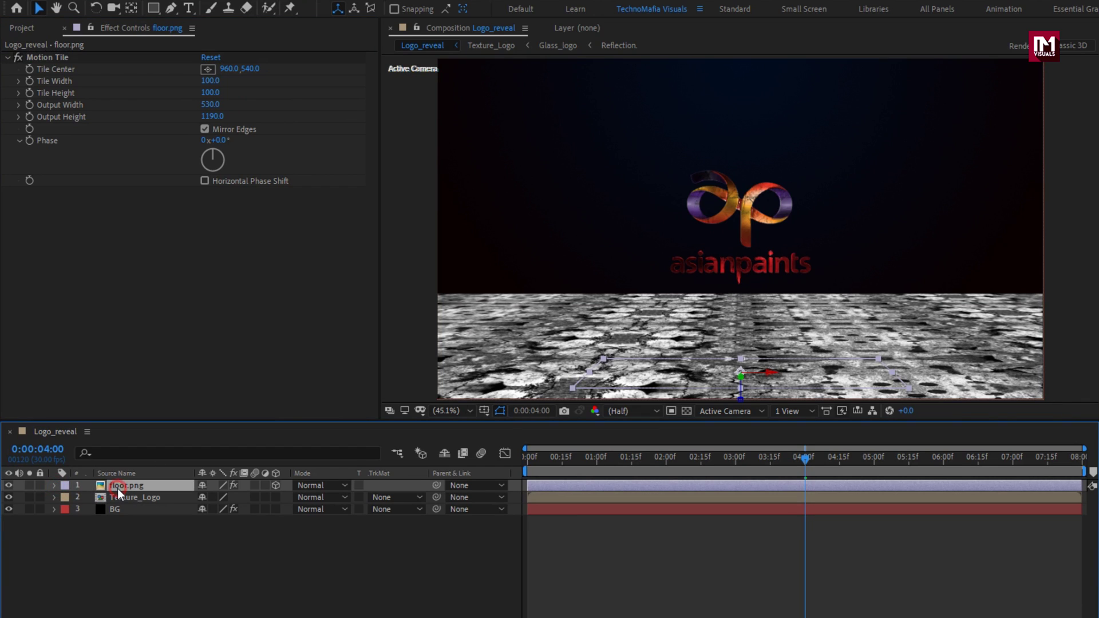
Create a new white solid layer, White Solid 1.
right_click(207, 559)
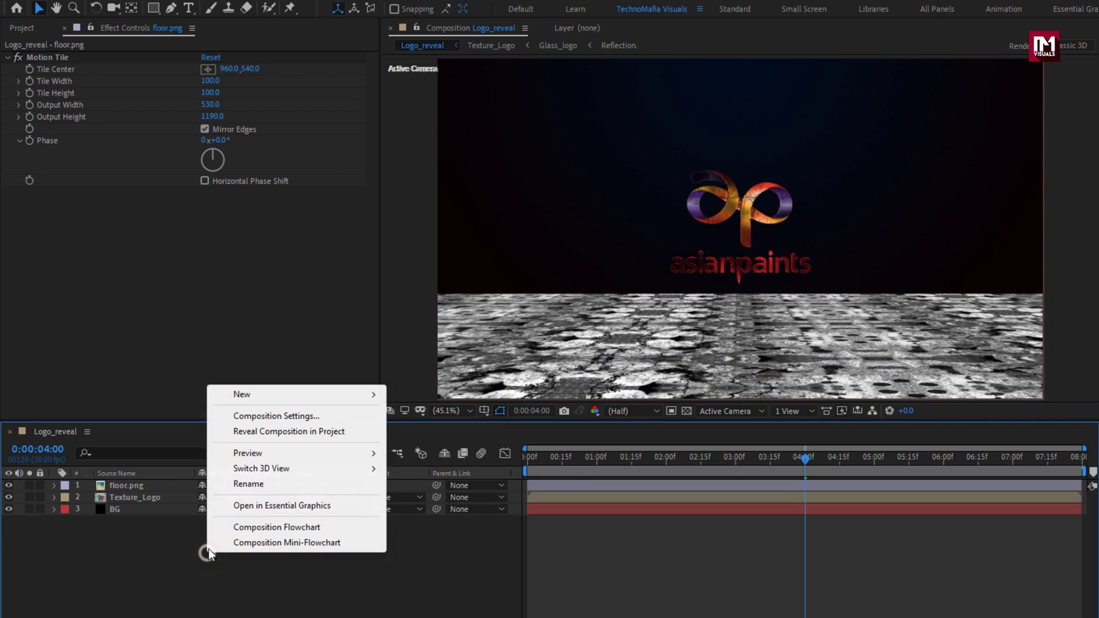
mouse_move(289, 396)
left_click(443, 431)
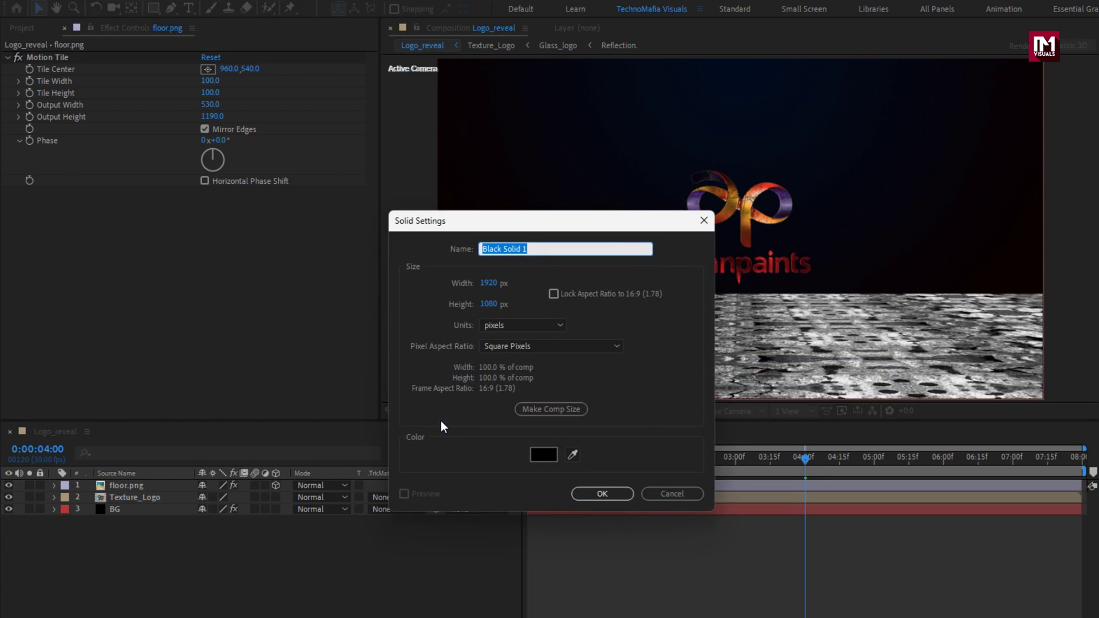
left_click(544, 454)
left_click_drag(149, 324, 103, 232)
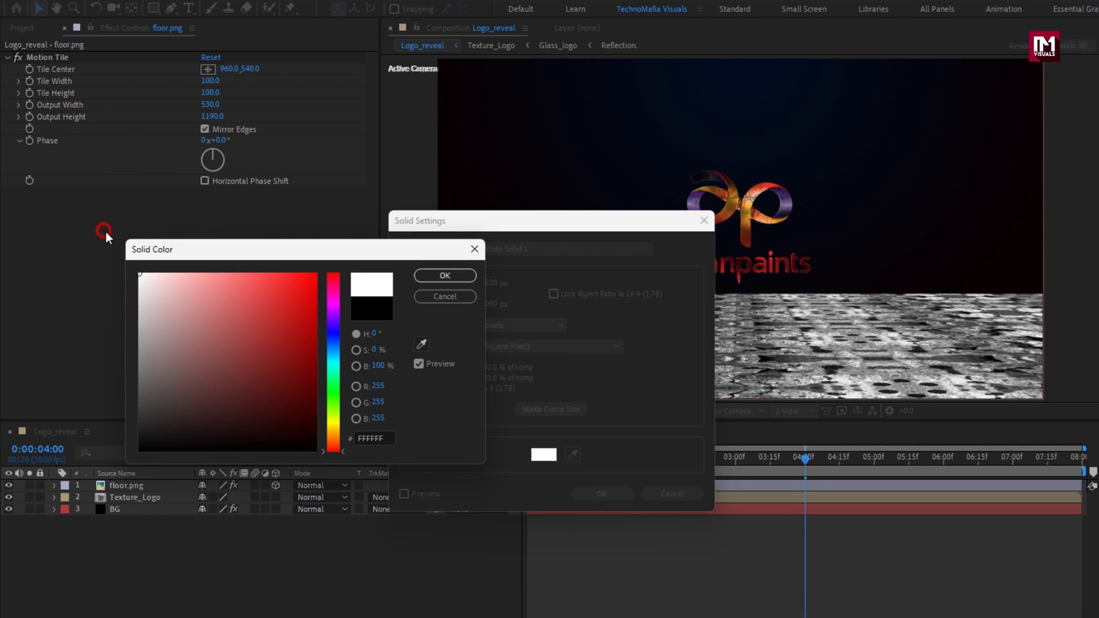
left_click(460, 277)
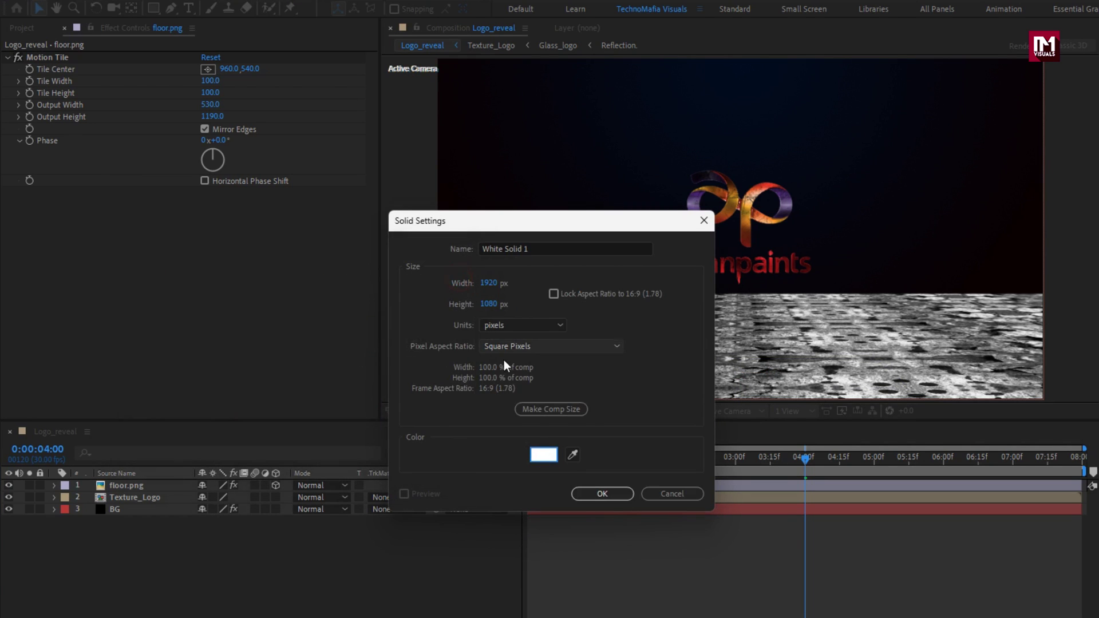
left_click(587, 494)
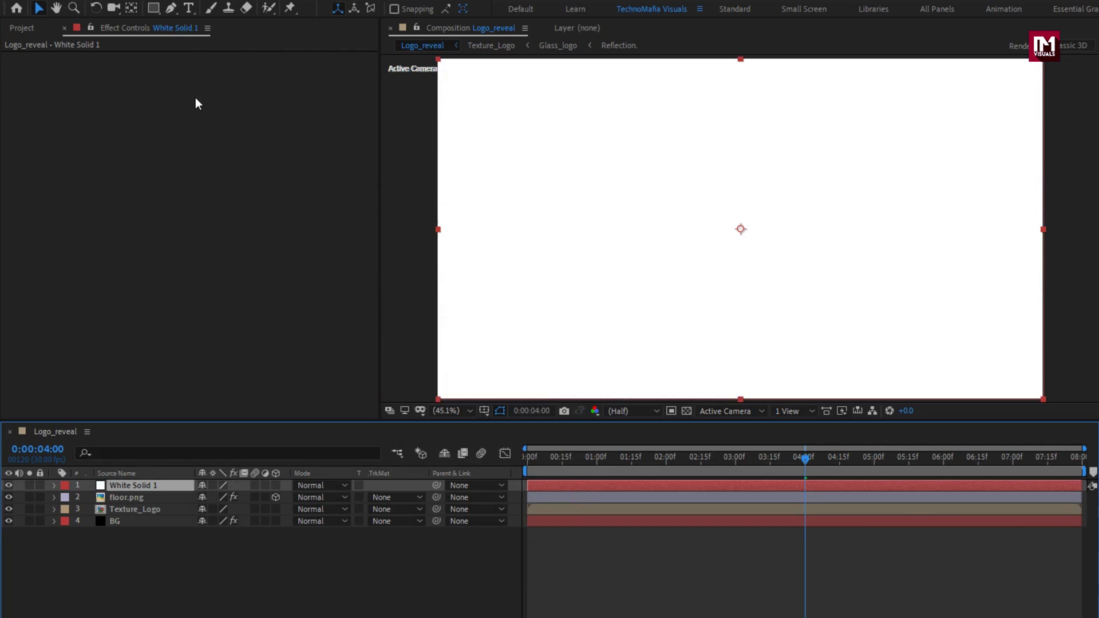
Draw a rectangle mask over the upper frame of the white solid and feather its edge.
left_click(152, 8)
key("comma")
key("comma")
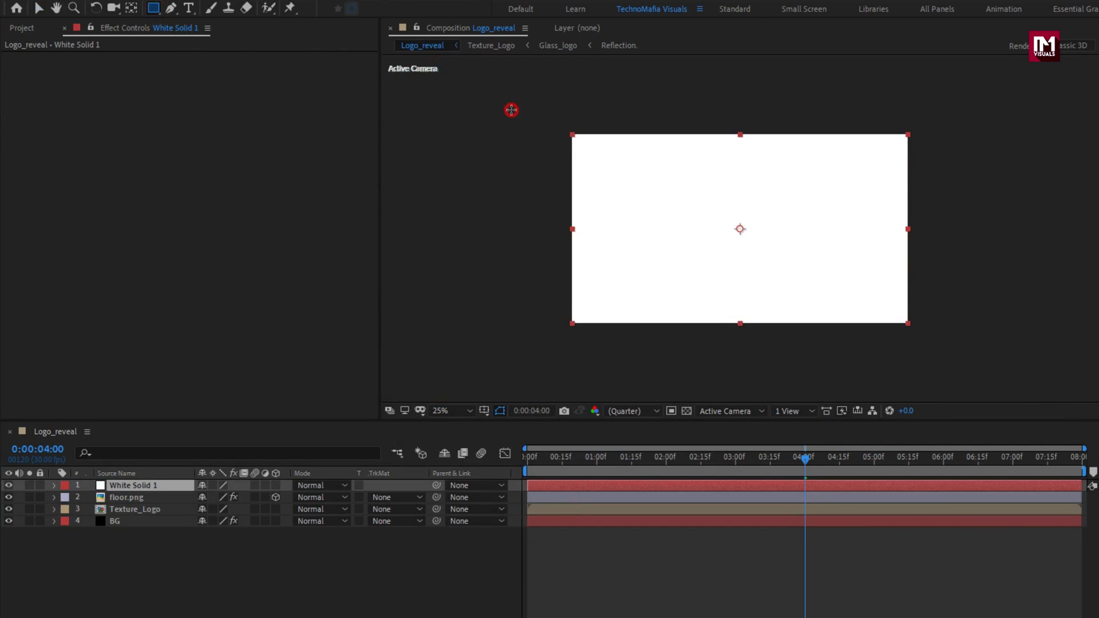
left_click_drag(510, 108, 952, 275)
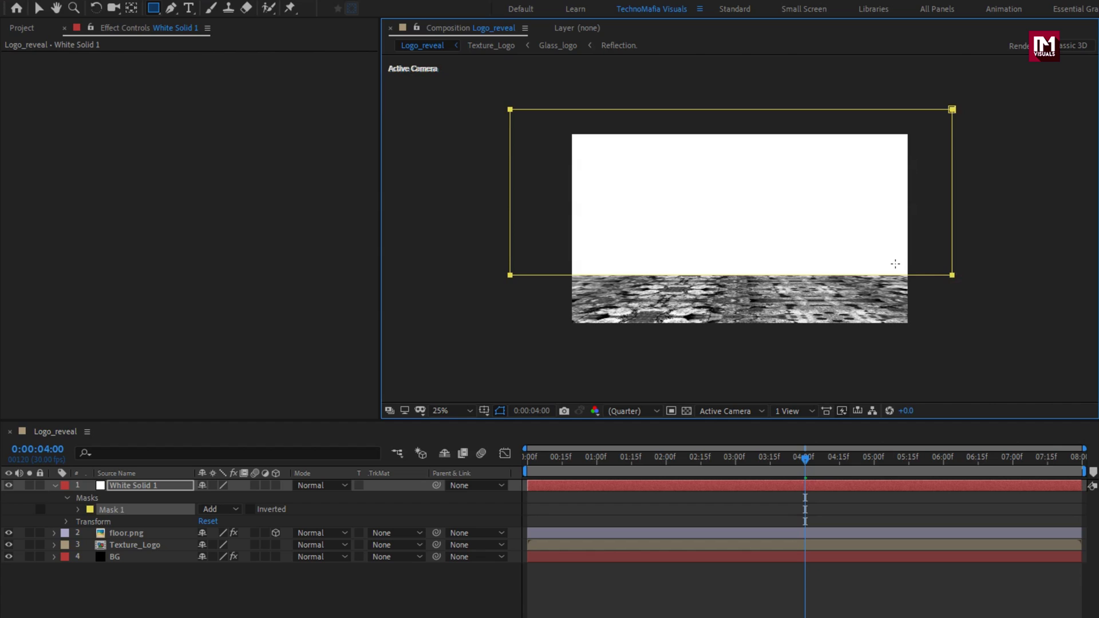
left_click(79, 509)
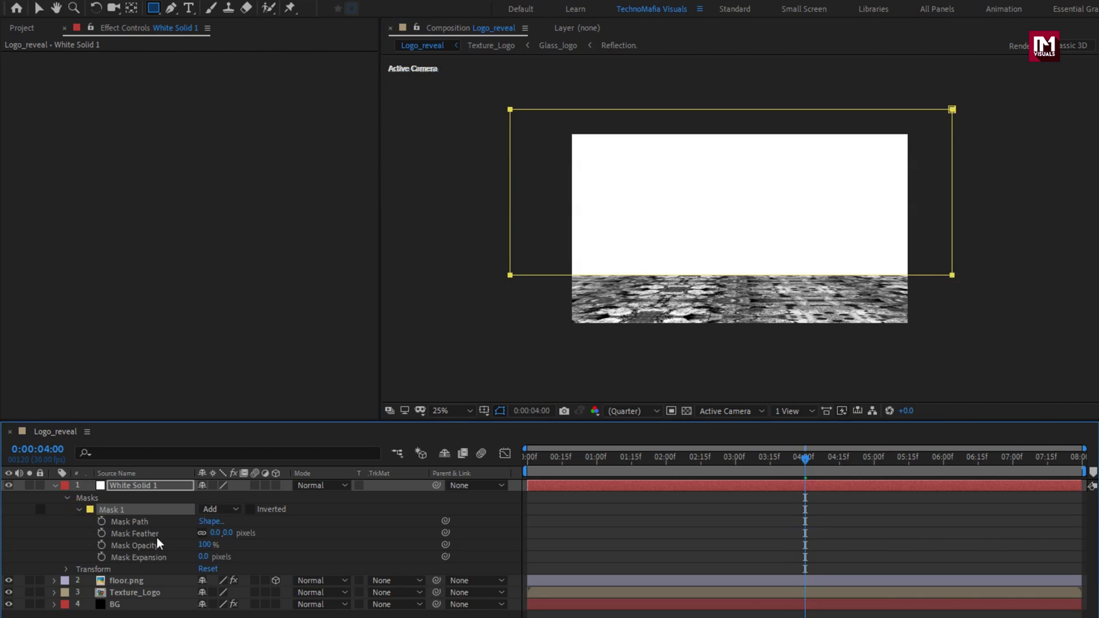
left_click_drag(231, 533, 307, 533)
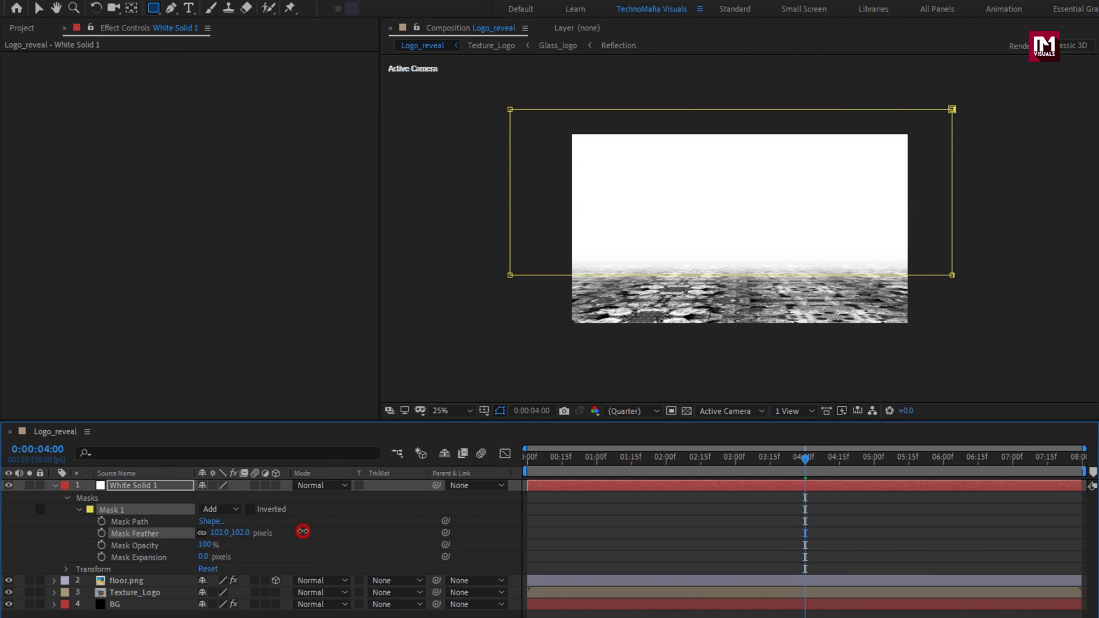
left_click(56, 486)
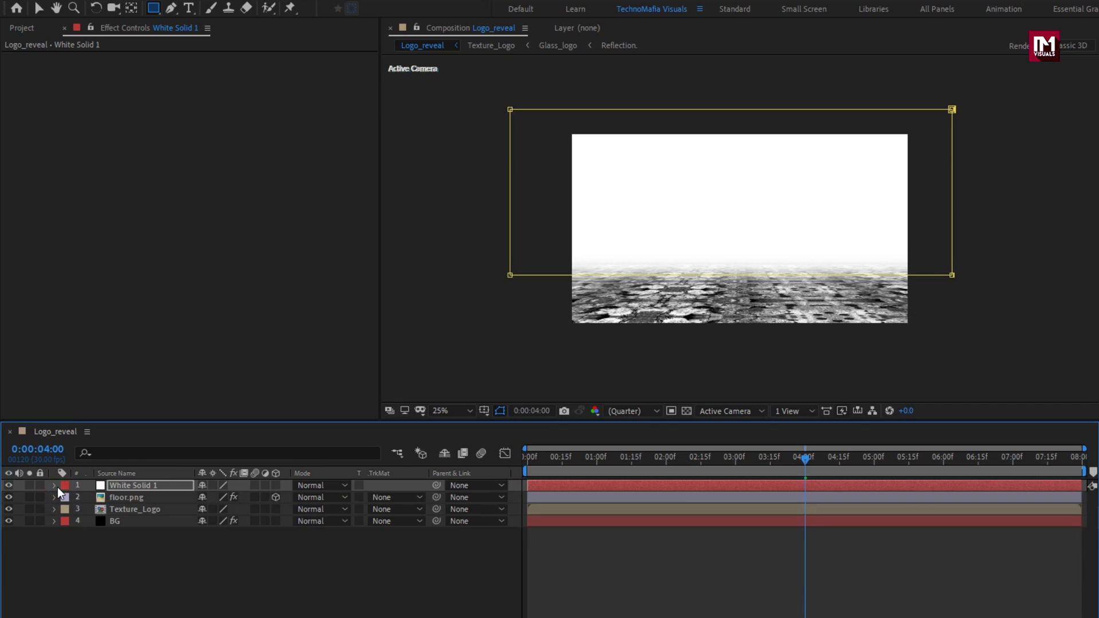
Pre-compose White Solid 1 and floor.png into a 'Floor' comp and hide it.
left_click(149, 497)
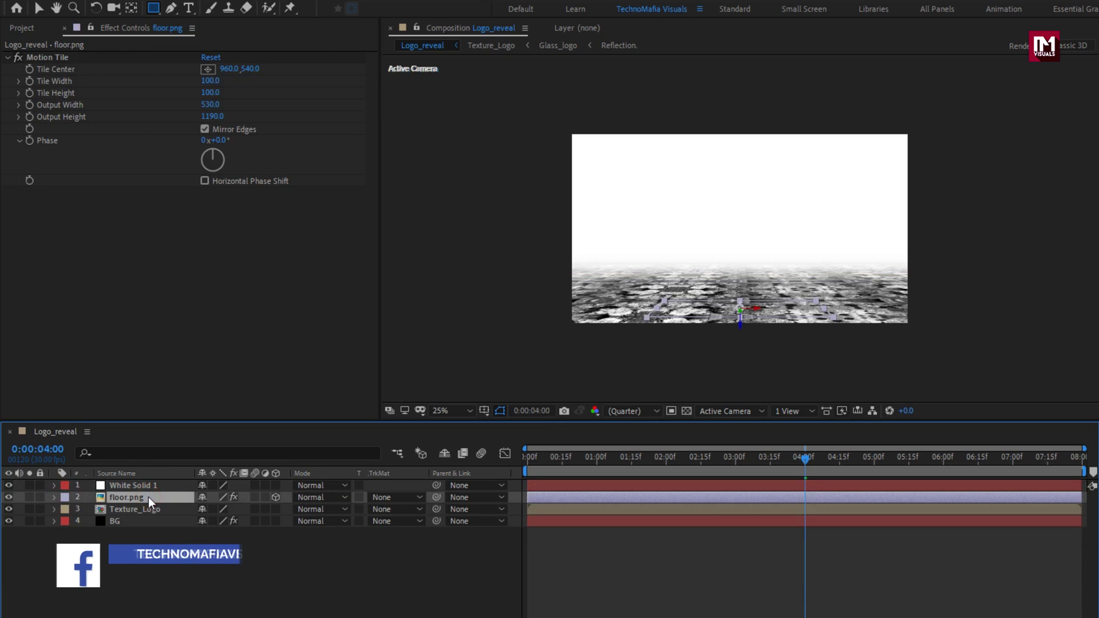
left_click(149, 489, "ctrl")
right_click(149, 489)
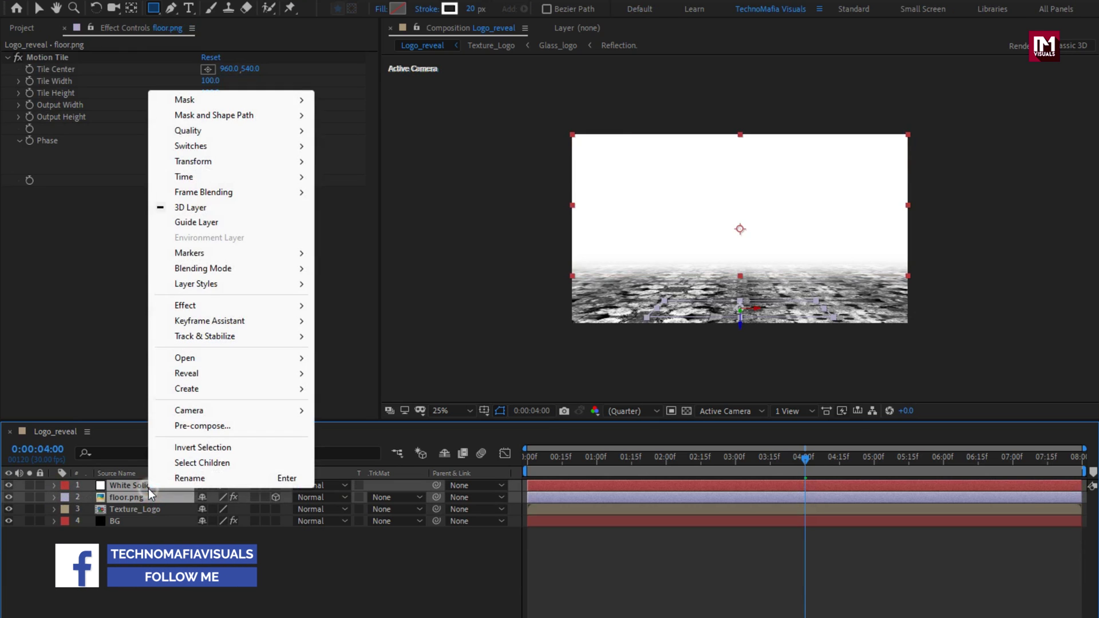
left_click(179, 425)
type("Floor")
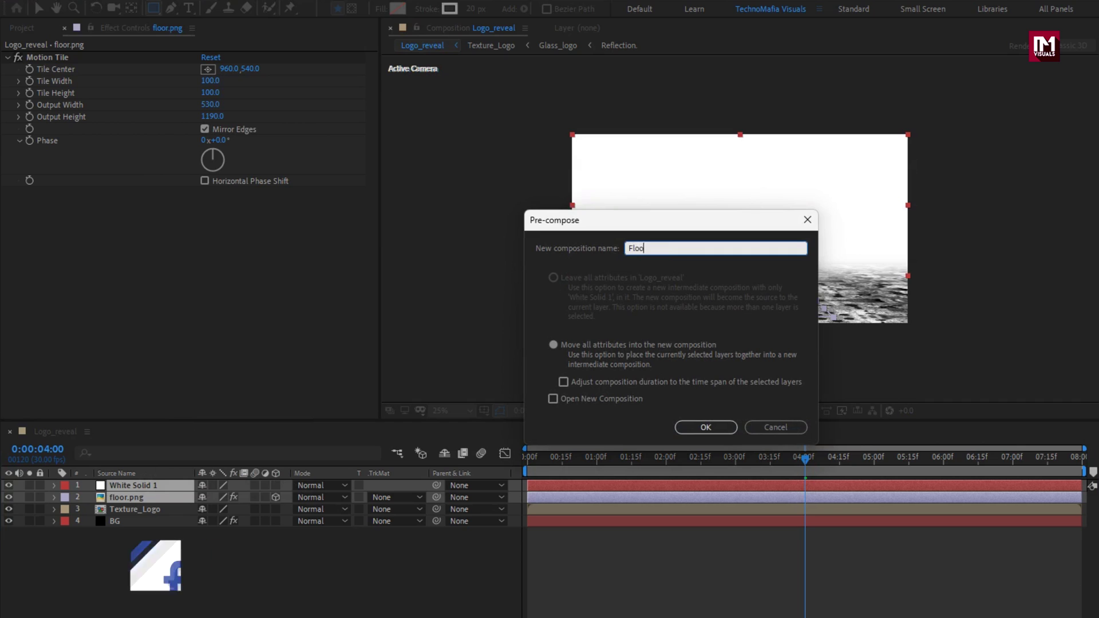
left_click(692, 428)
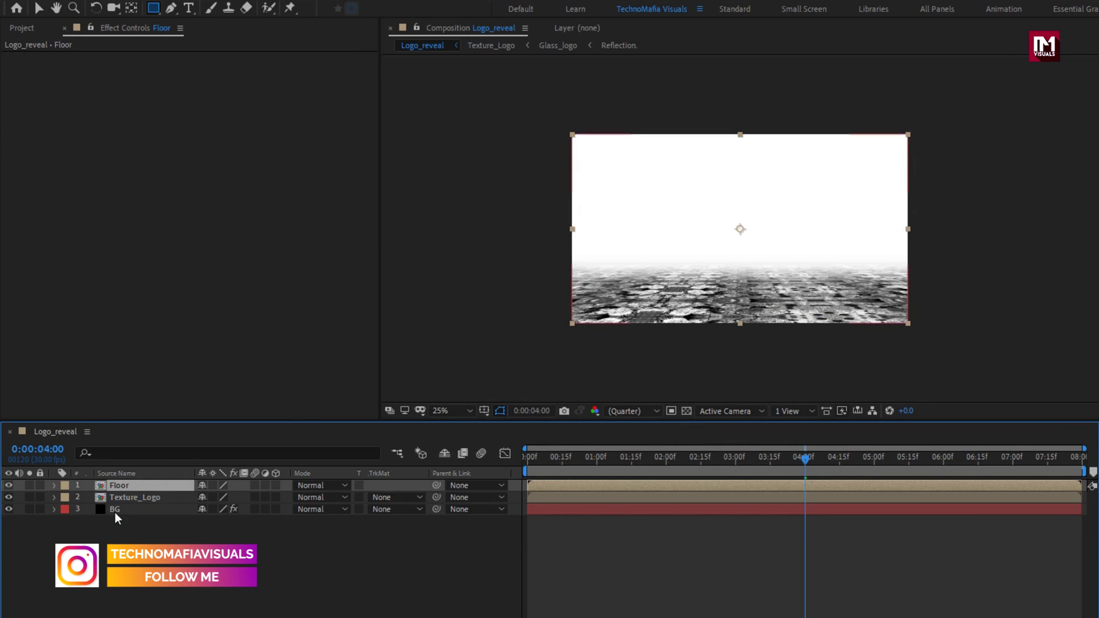
left_click(9, 485)
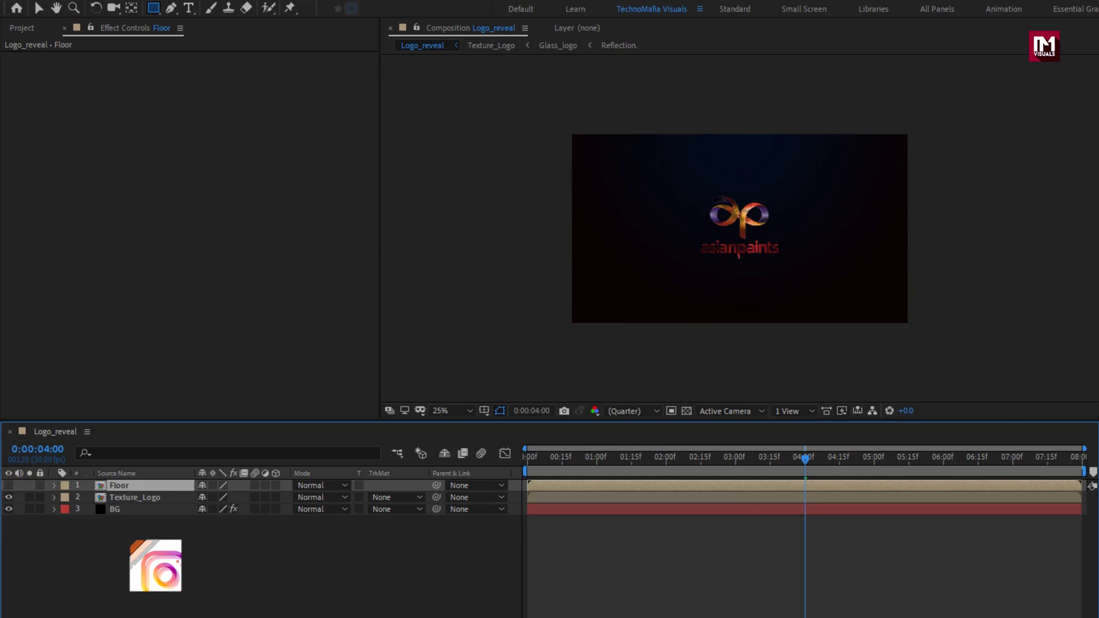
left_click(54, 524)
key("period")
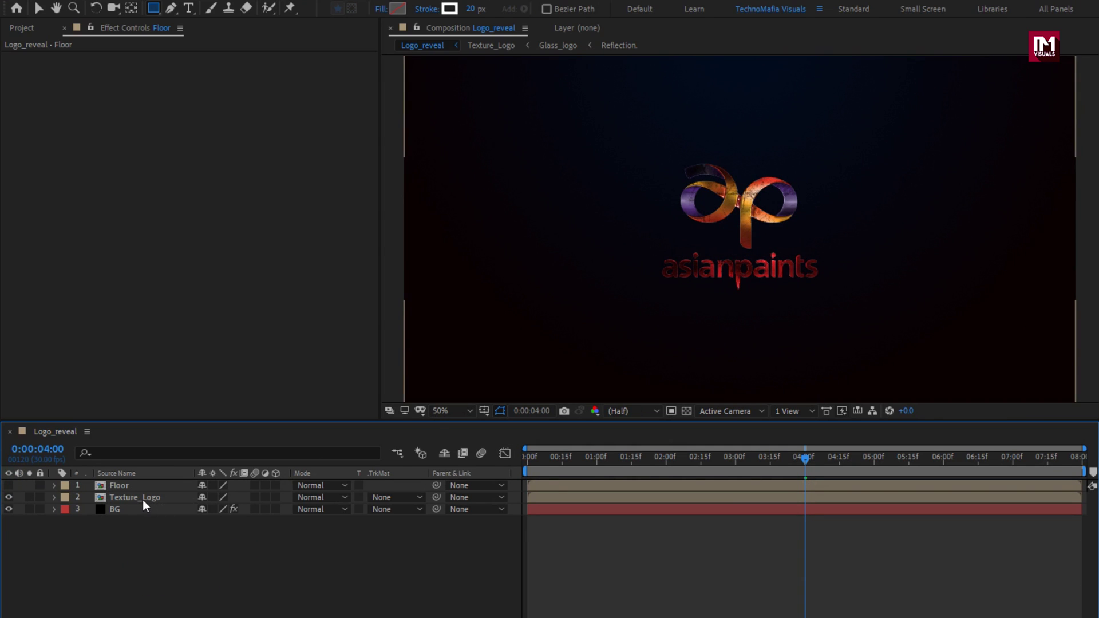
Apply Mirror to Texture_Logo with Reflection Angle 90° and Reflection Center lowered to Y 737.
left_click(142, 499)
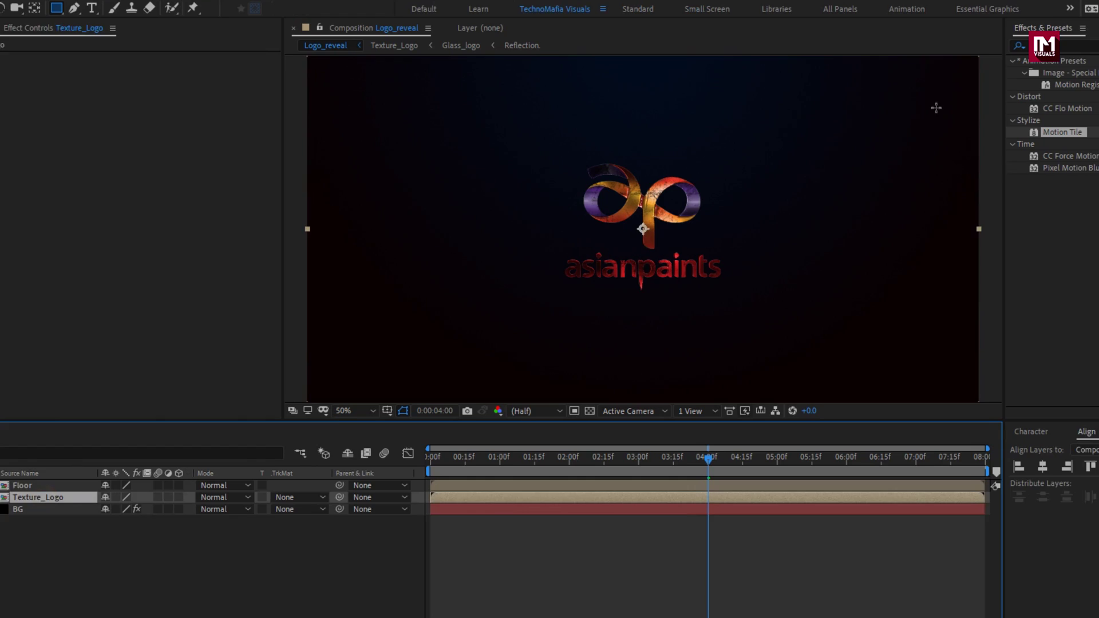
left_click(1031, 46)
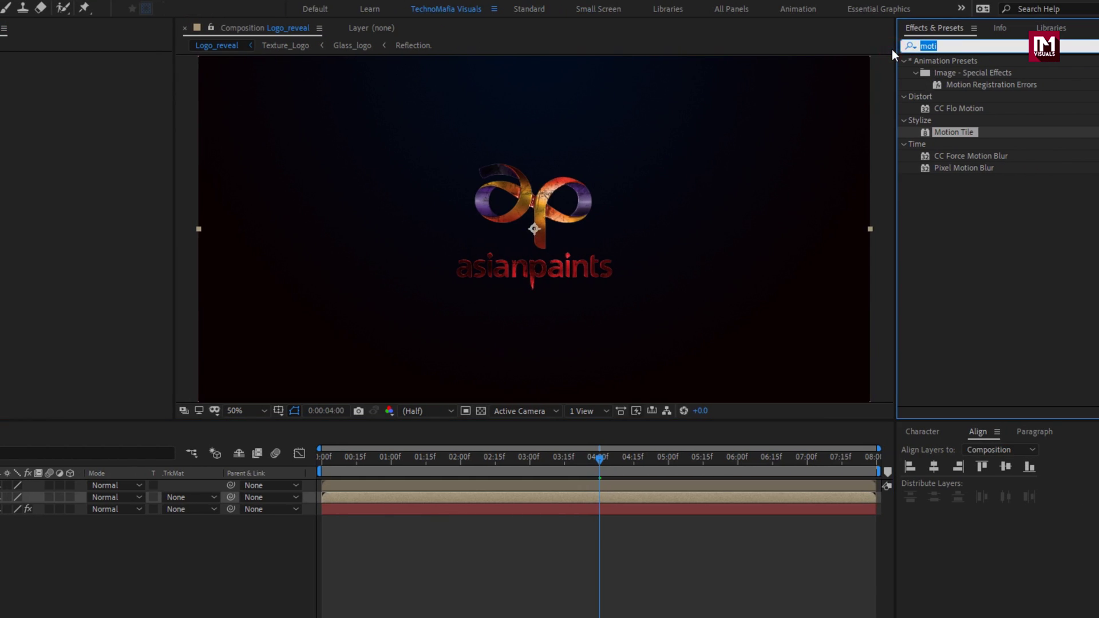
type("mirr")
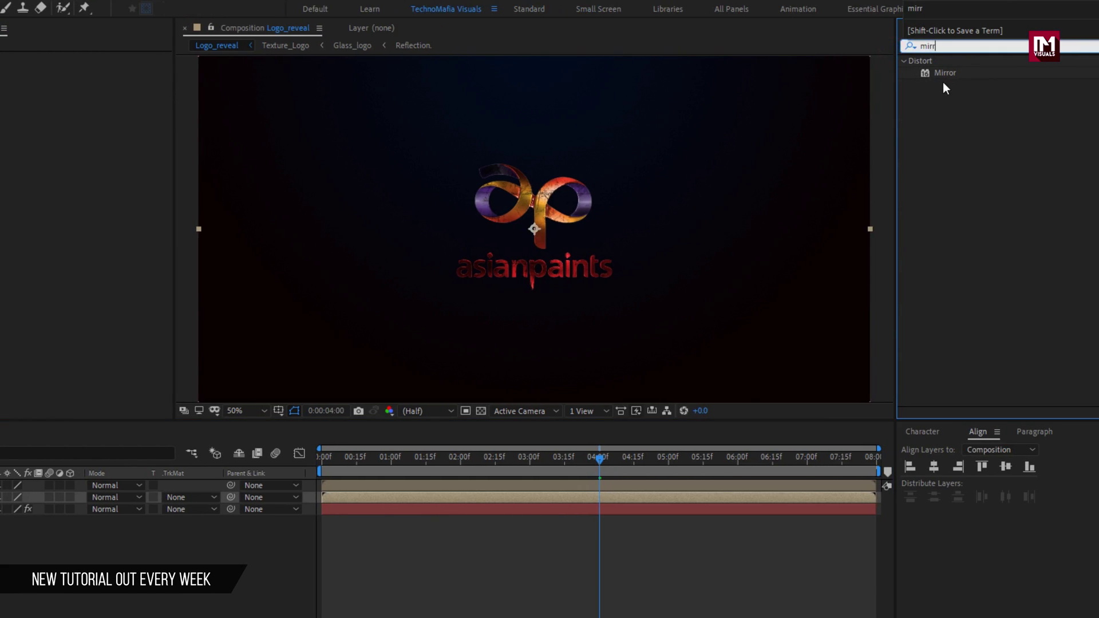
double_click(949, 74)
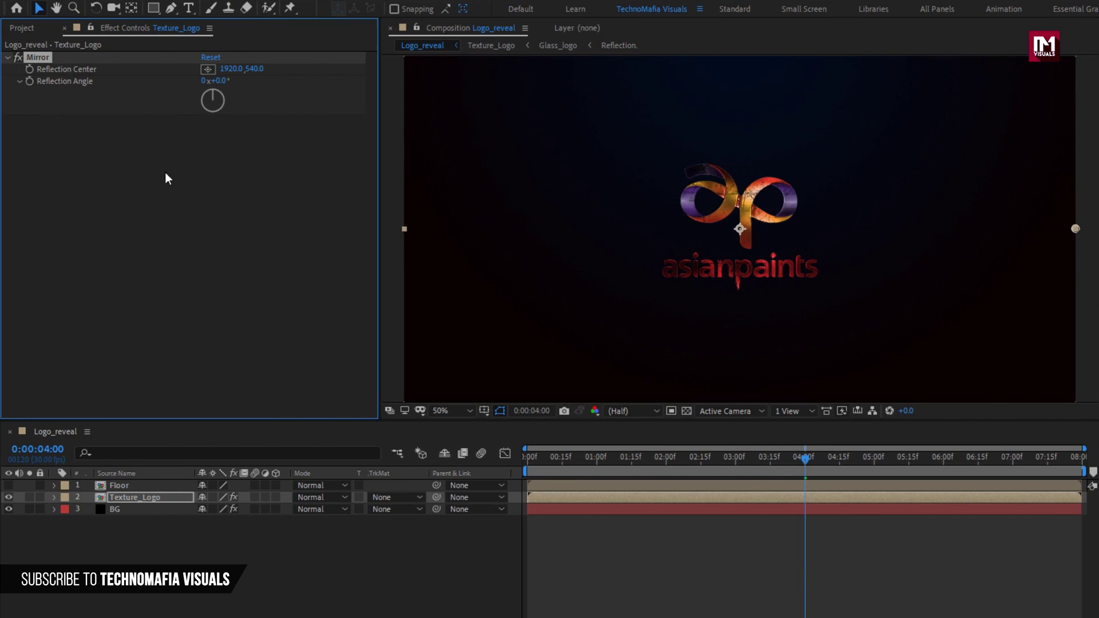
left_click(220, 81)
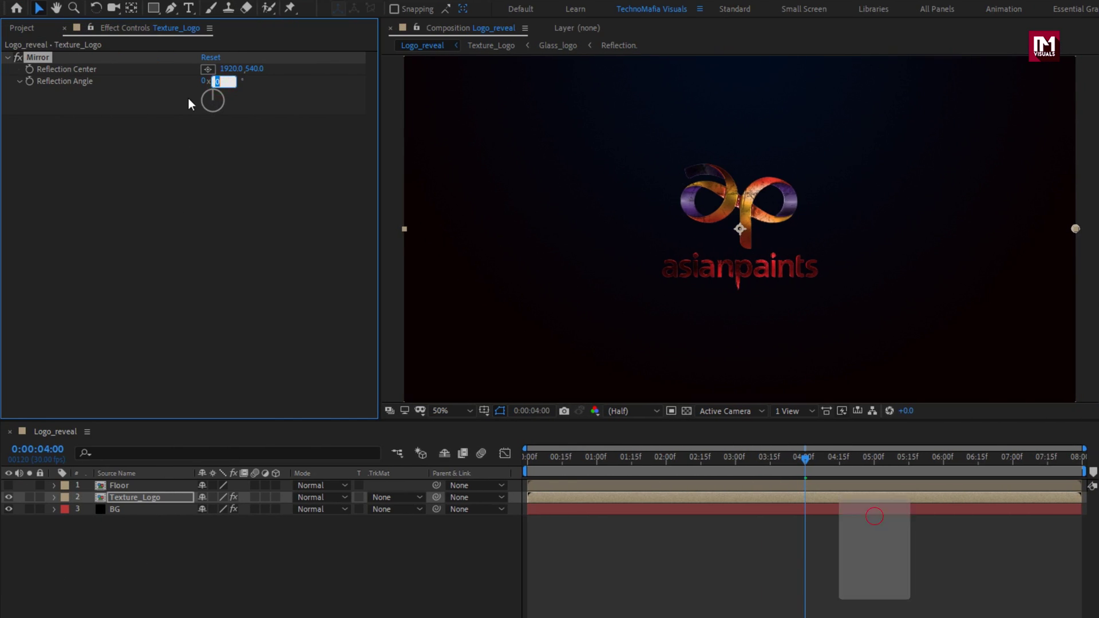
type("90")
key("Return")
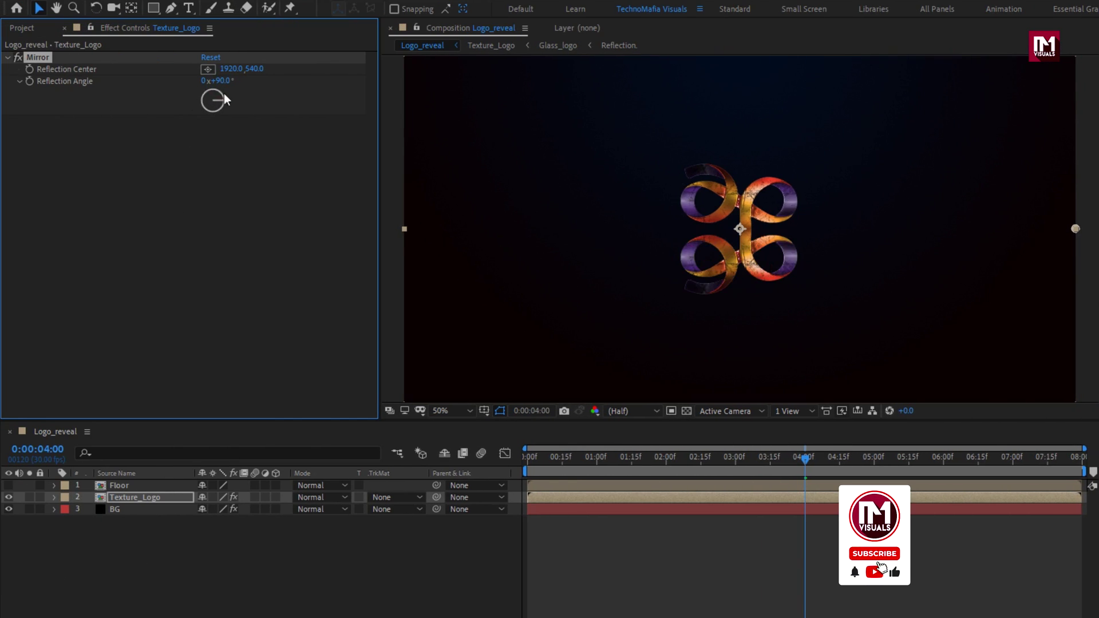
left_click_drag(255, 74, 399, 69)
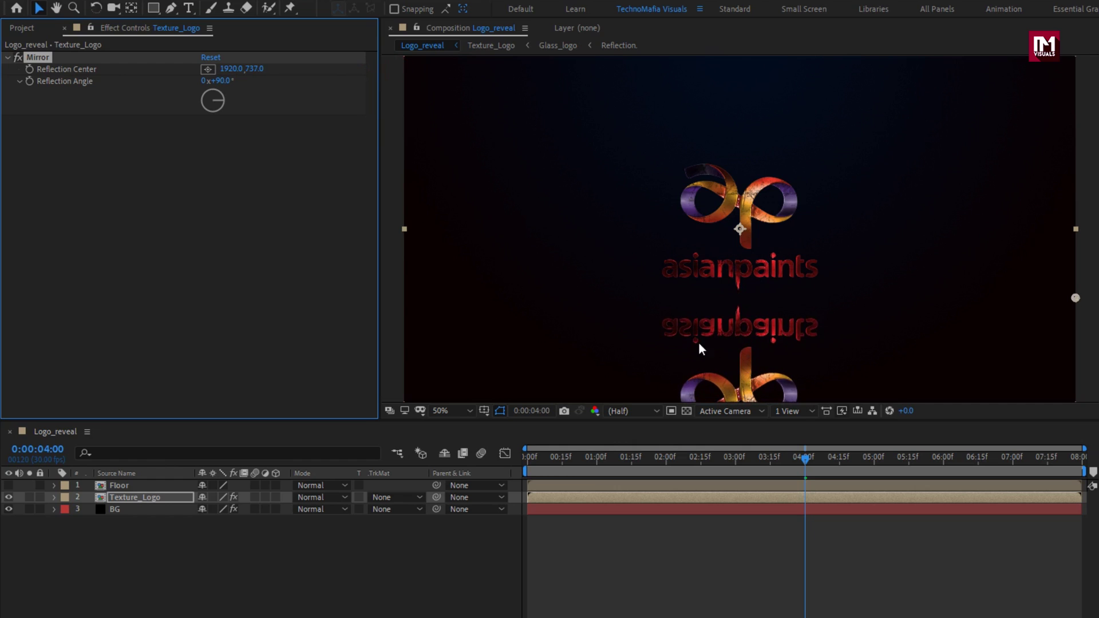
Add a new adjustment layer on top of the composition.
left_click(177, 569)
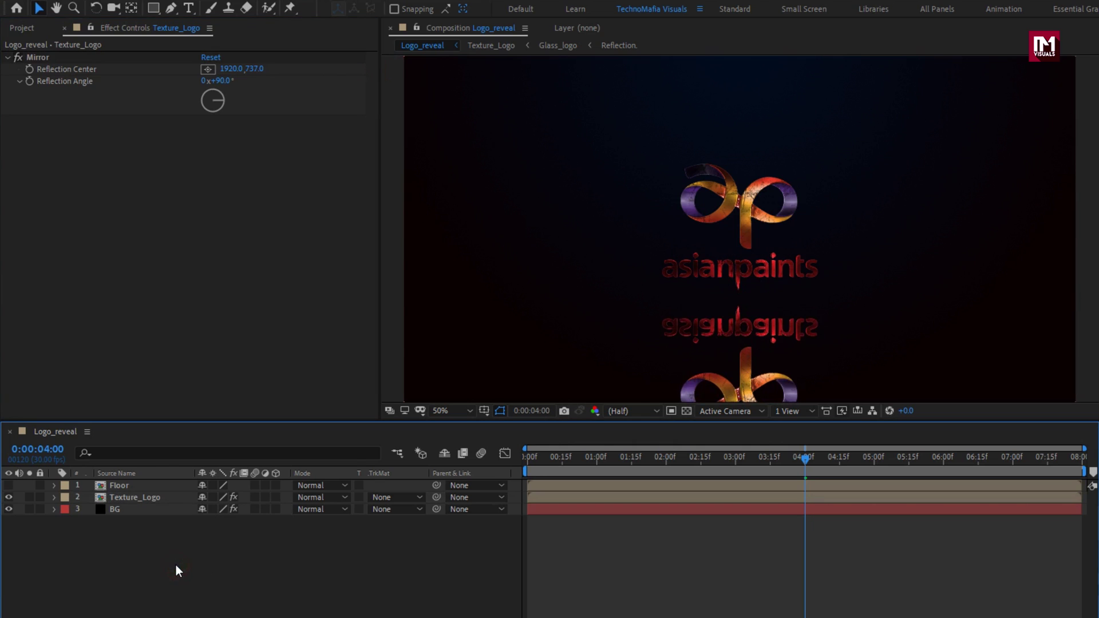
right_click(176, 565)
mouse_move(224, 407)
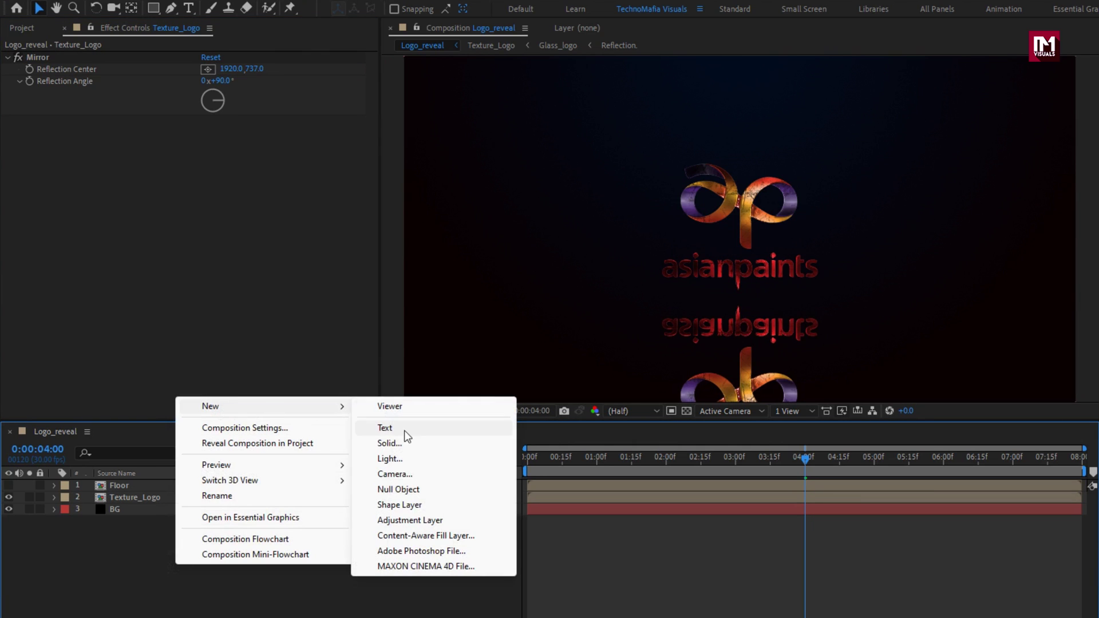
left_click(418, 520)
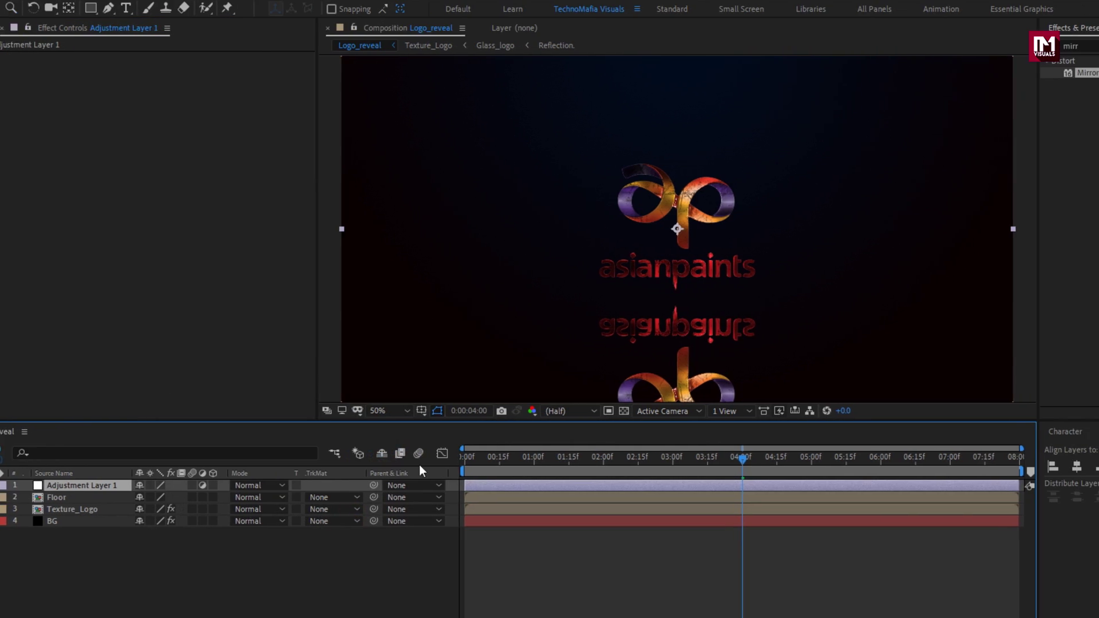
Apply Compound Blur with Floor as Blur Layer, Invert Blur on and Maximum Blur 70.
left_click(942, 47)
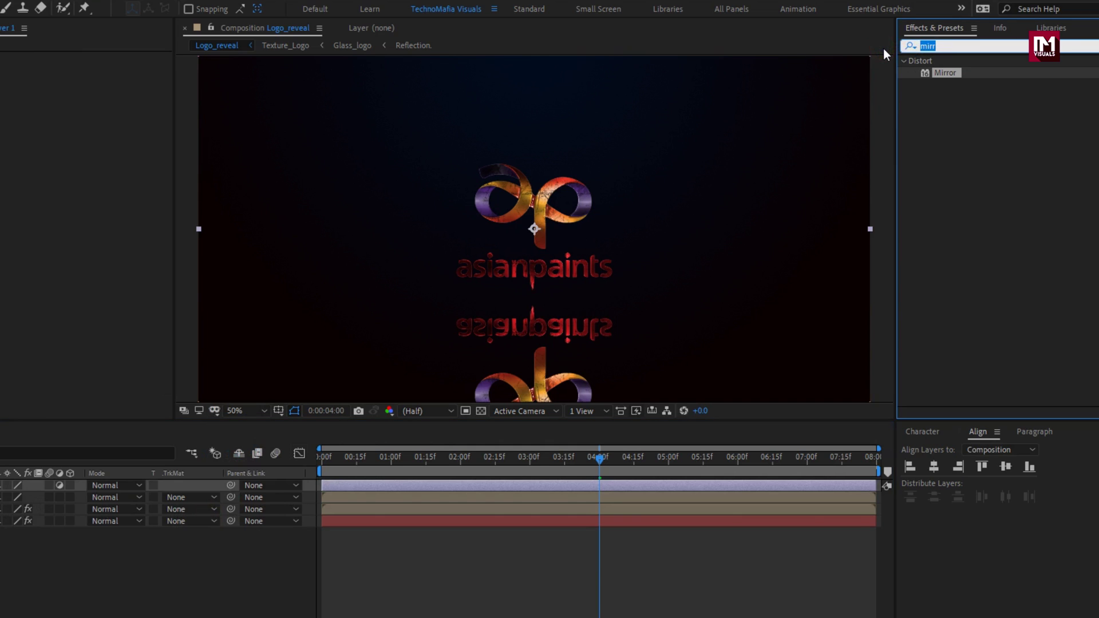
type("comp")
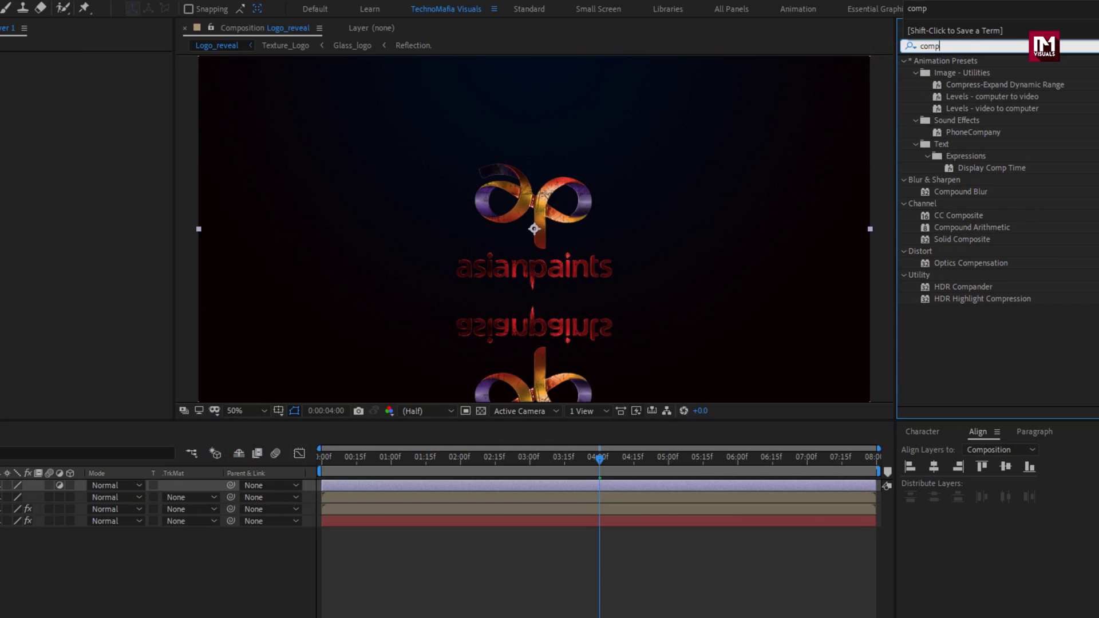
type("o")
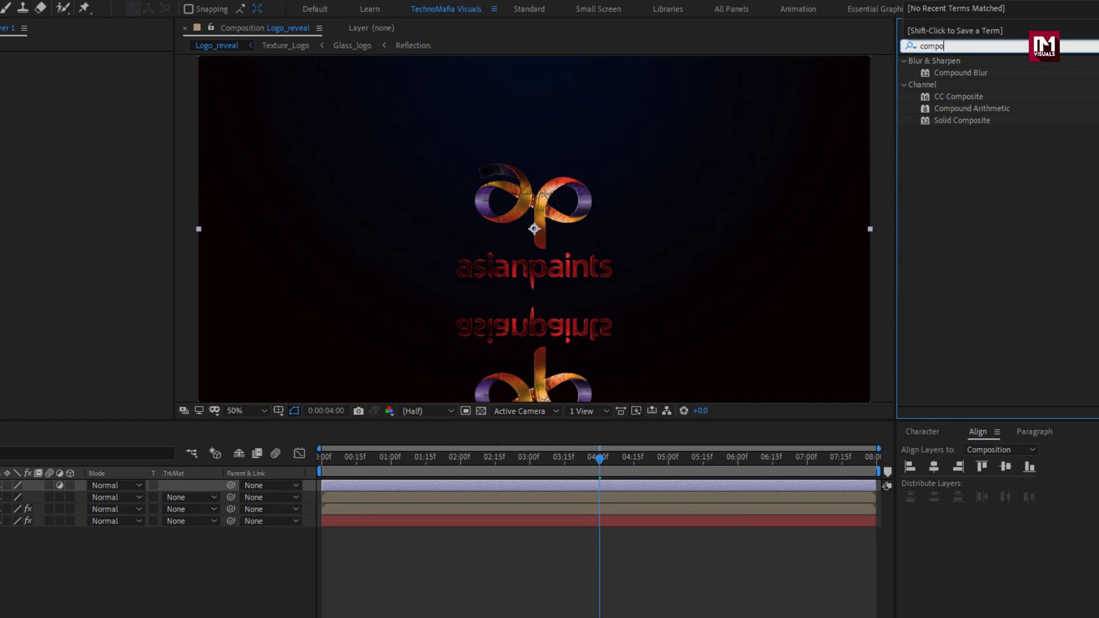
left_click(964, 71)
double_click(968, 73)
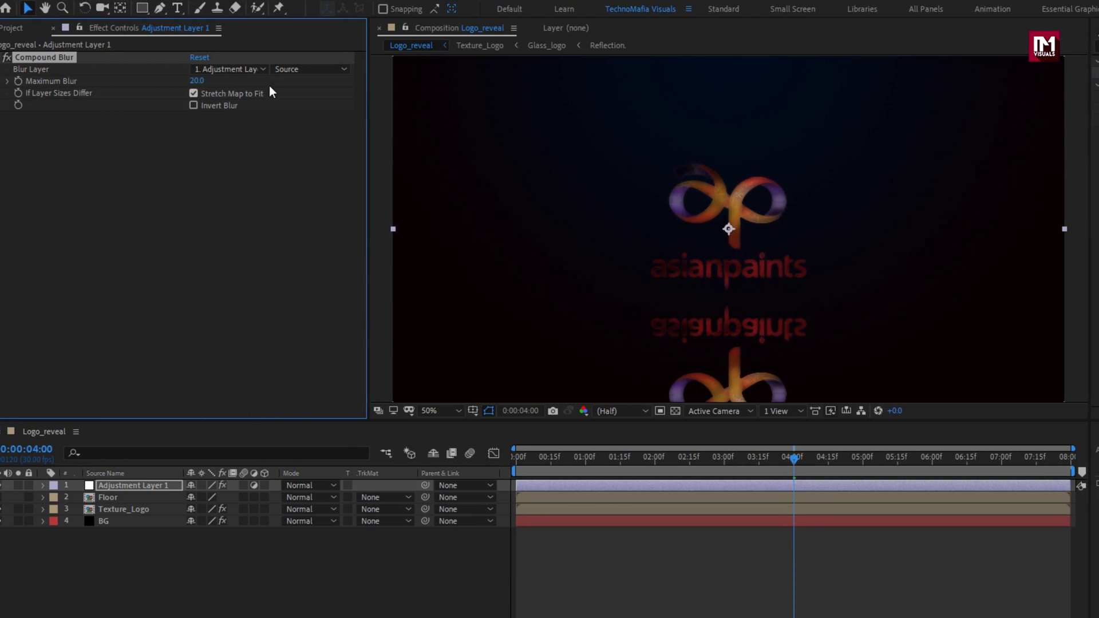
left_click(48, 69)
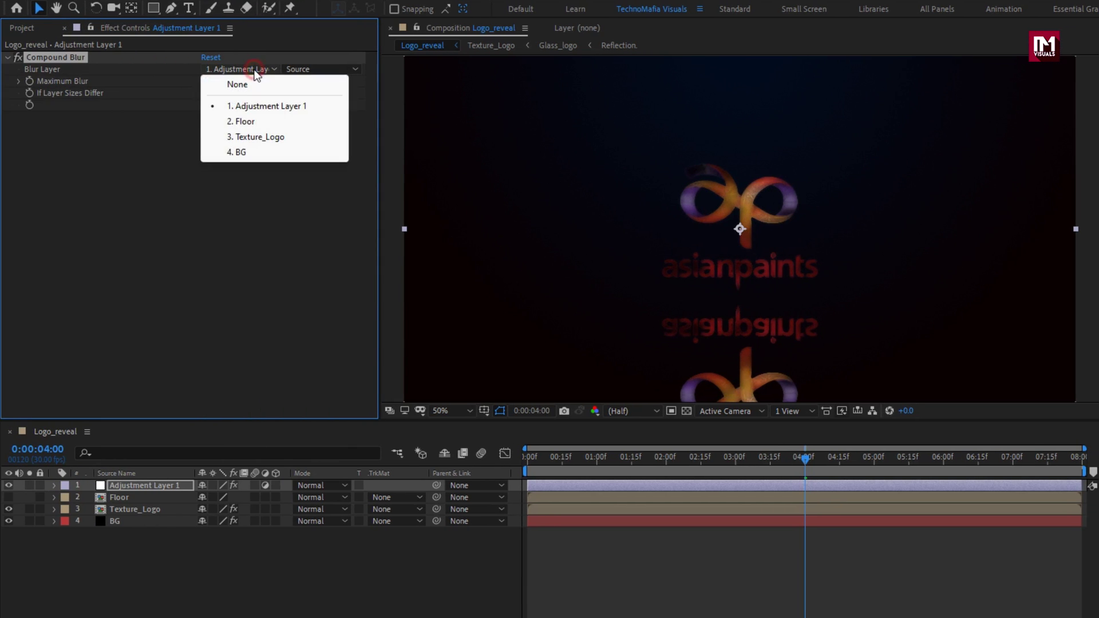
left_click(254, 121)
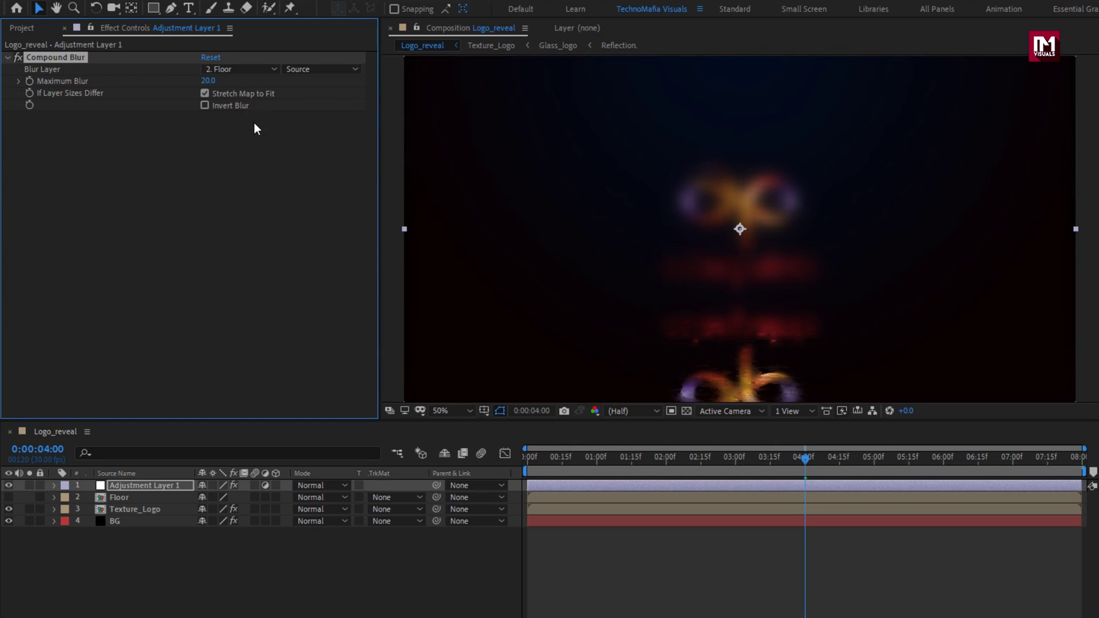
left_click(204, 106)
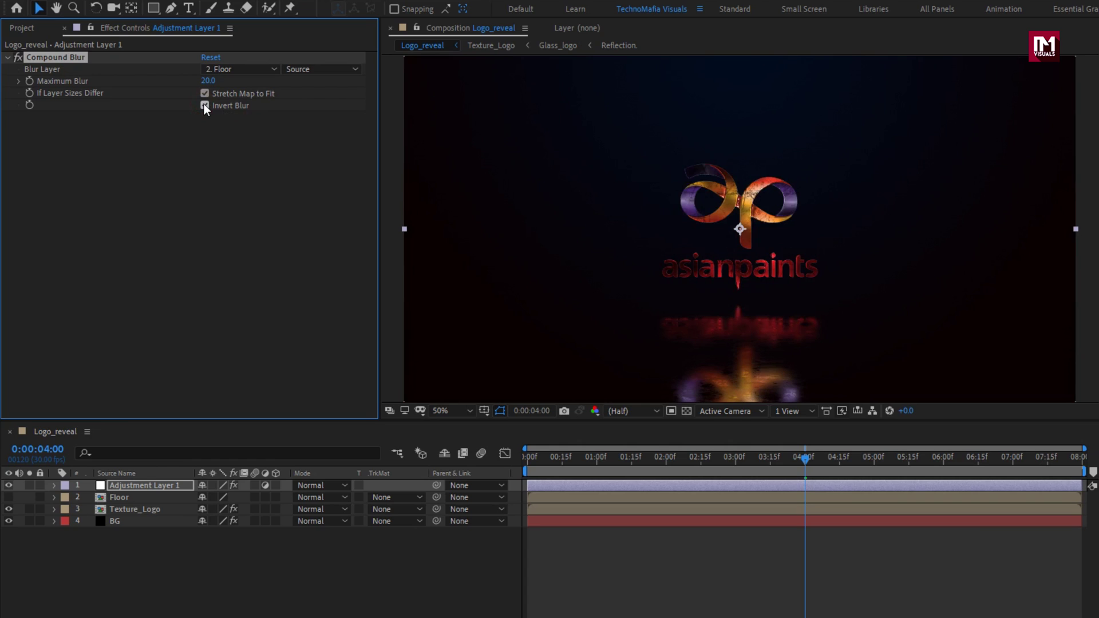
left_click(209, 81)
type("70")
key("Return")
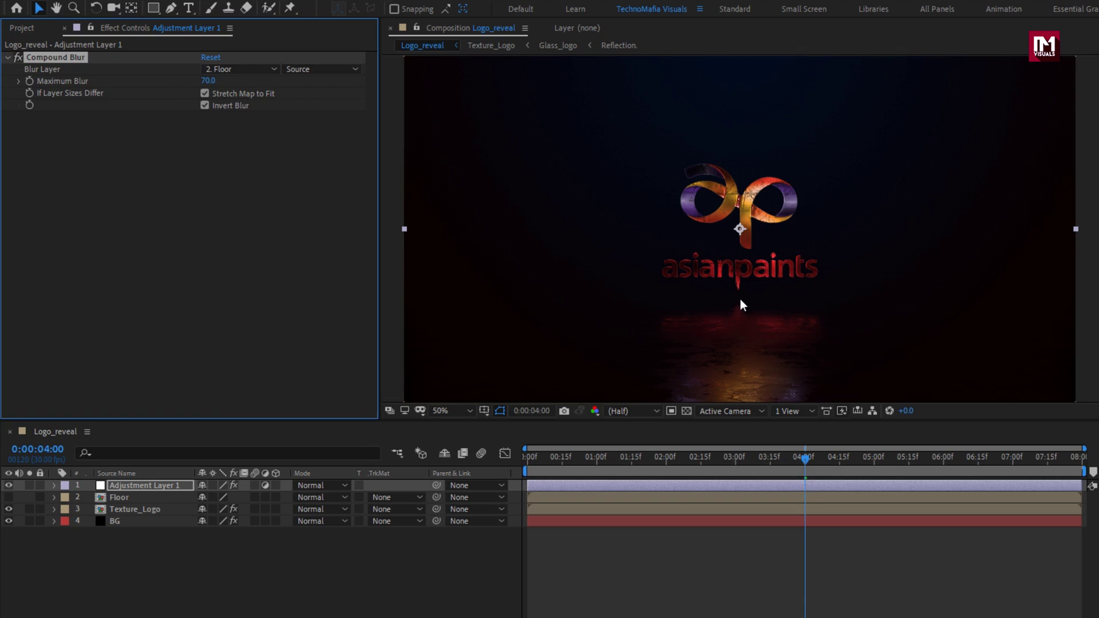
Add a second adjustment layer with an S-shaped Curves adjustment brightening midtones and deepening shadows.
right_click(199, 548)
mouse_move(262, 392)
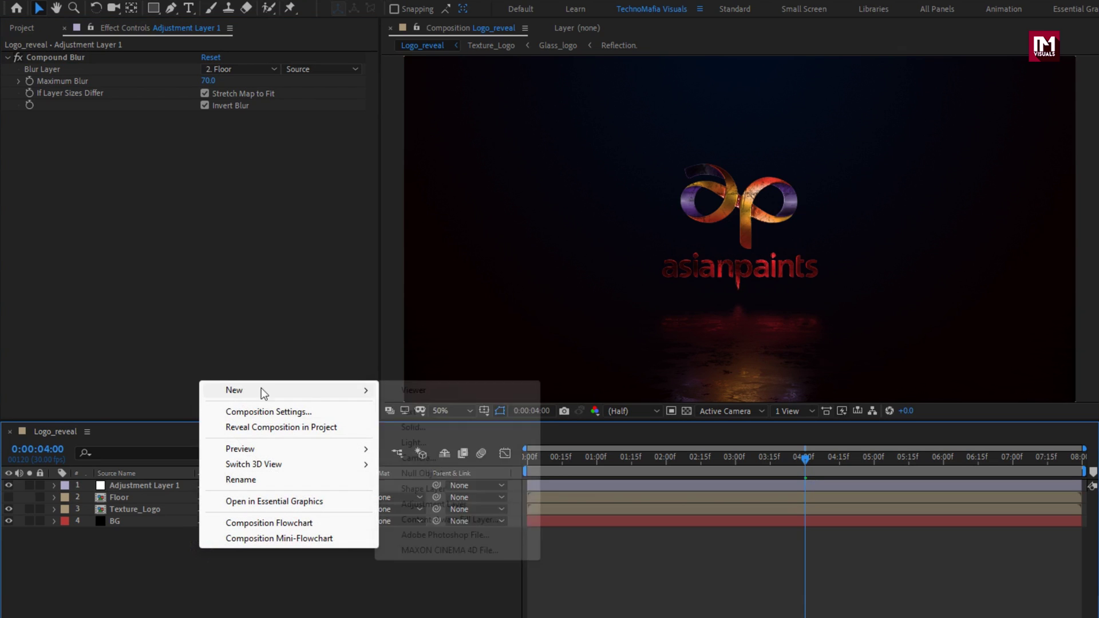
left_click(432, 503)
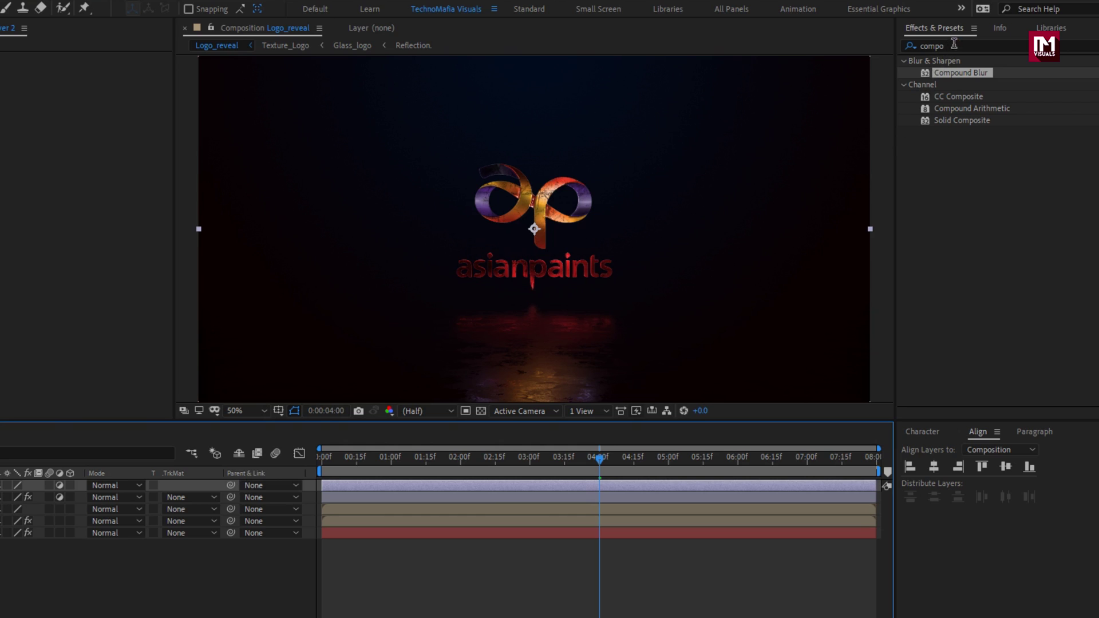
double_click(953, 44)
type("c")
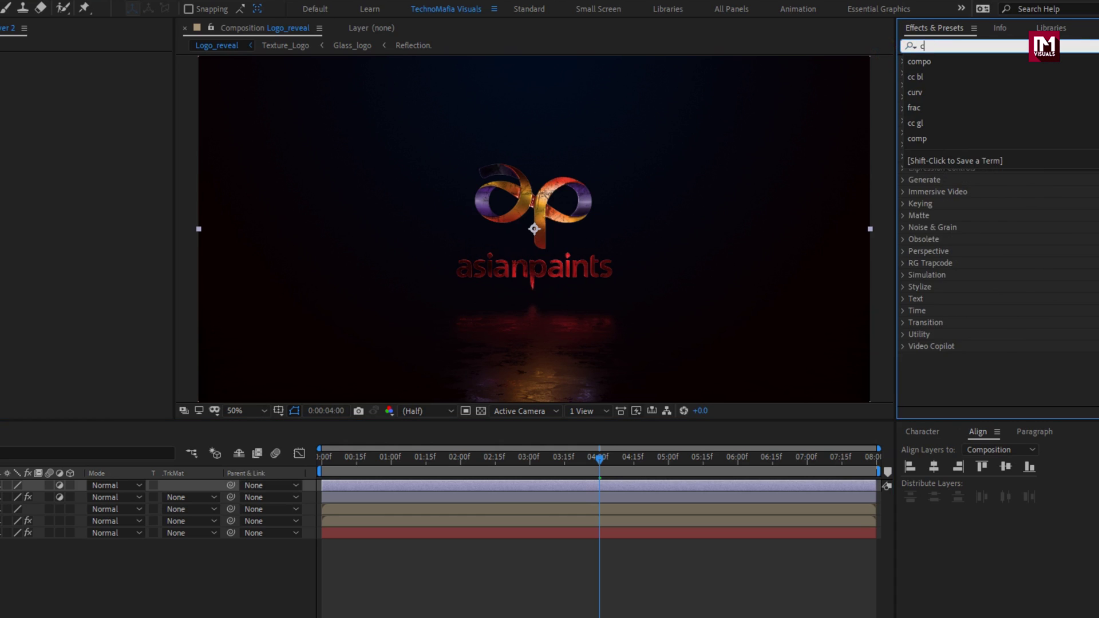
type("urv")
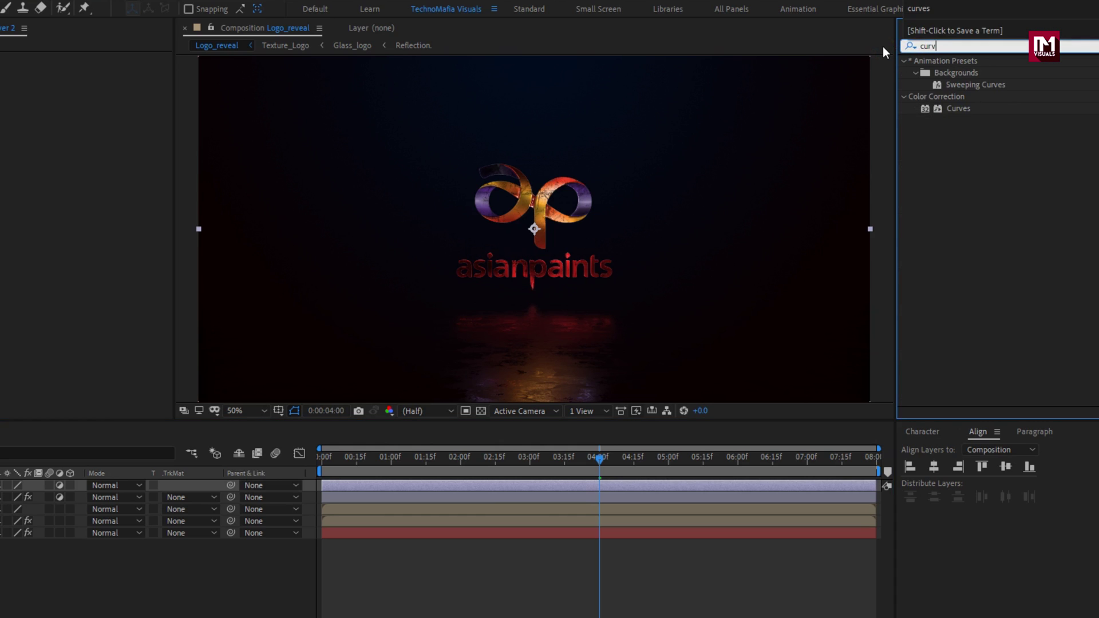
double_click(967, 109)
left_click_drag(44, 160, 37, 147)
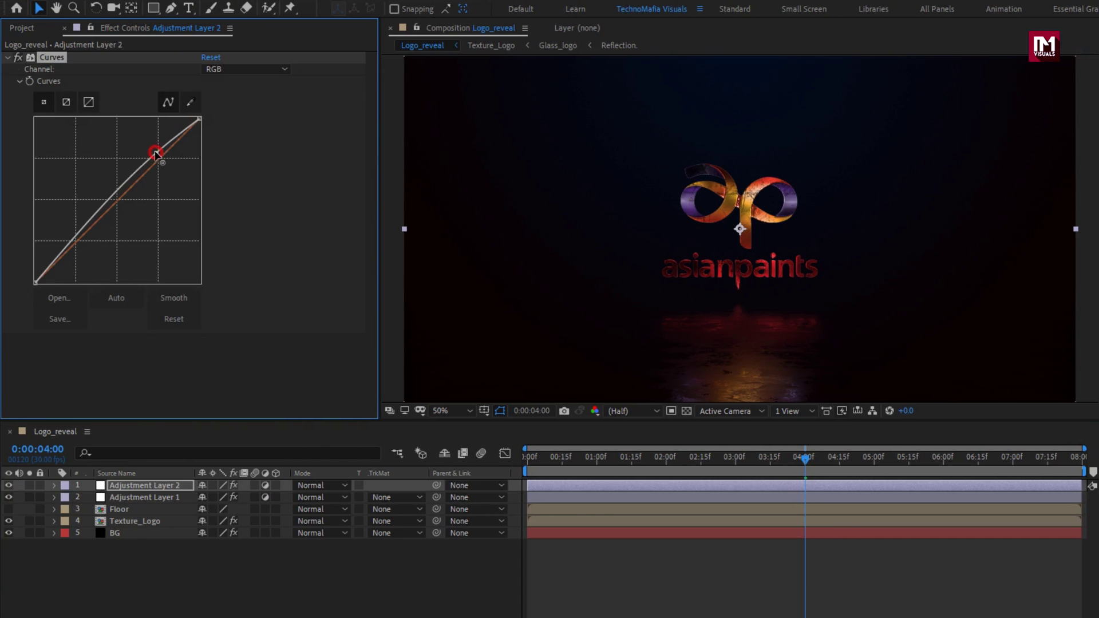
left_click_drag(150, 148, 150, 146)
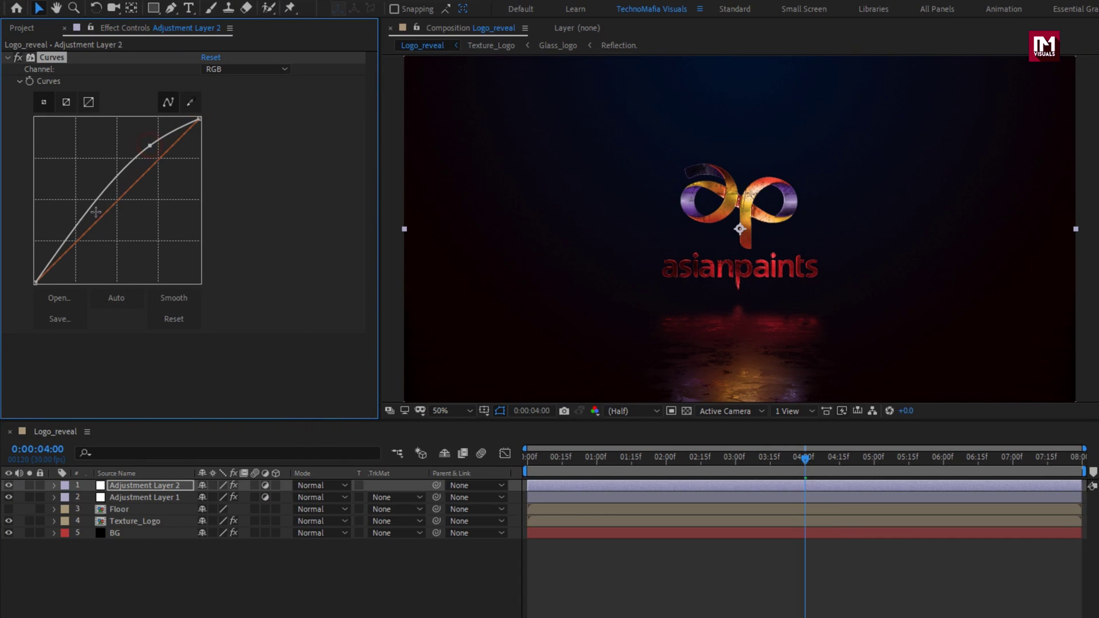
left_click_drag(67, 234, 67, 250)
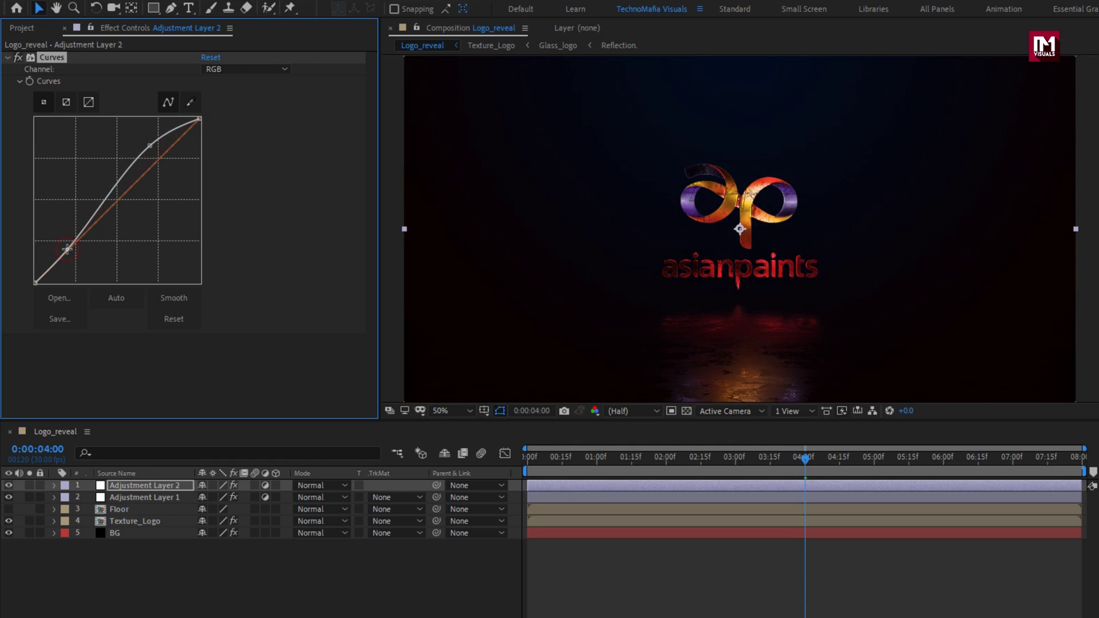
left_click(7, 59)
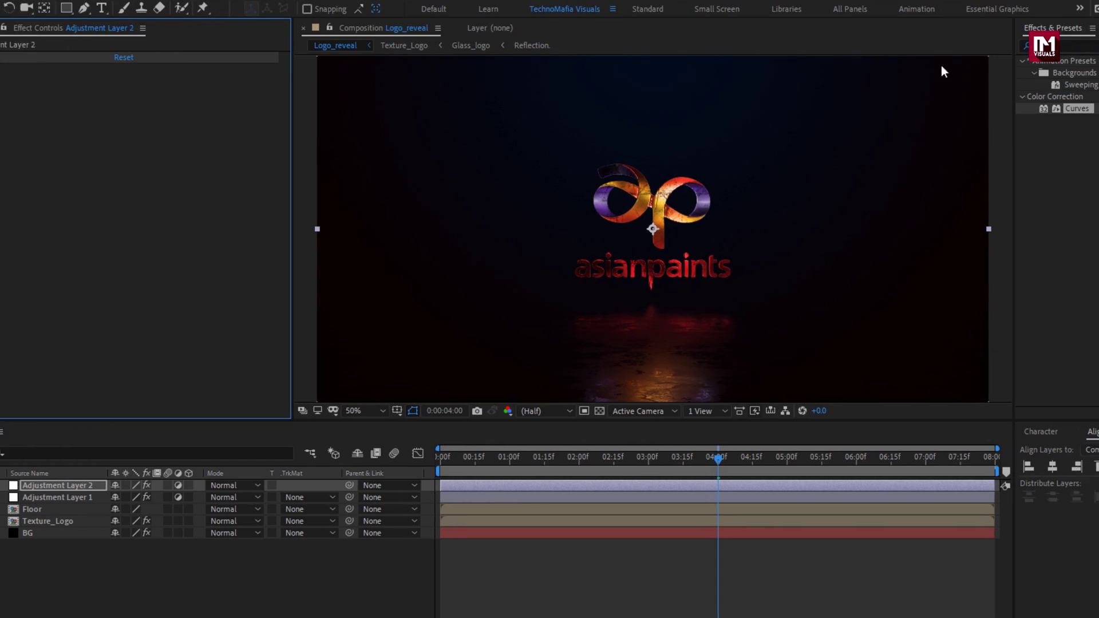
Add Noise with a 7% amount to Adjustment Layer 2.
left_click(1051, 62)
type("noi")
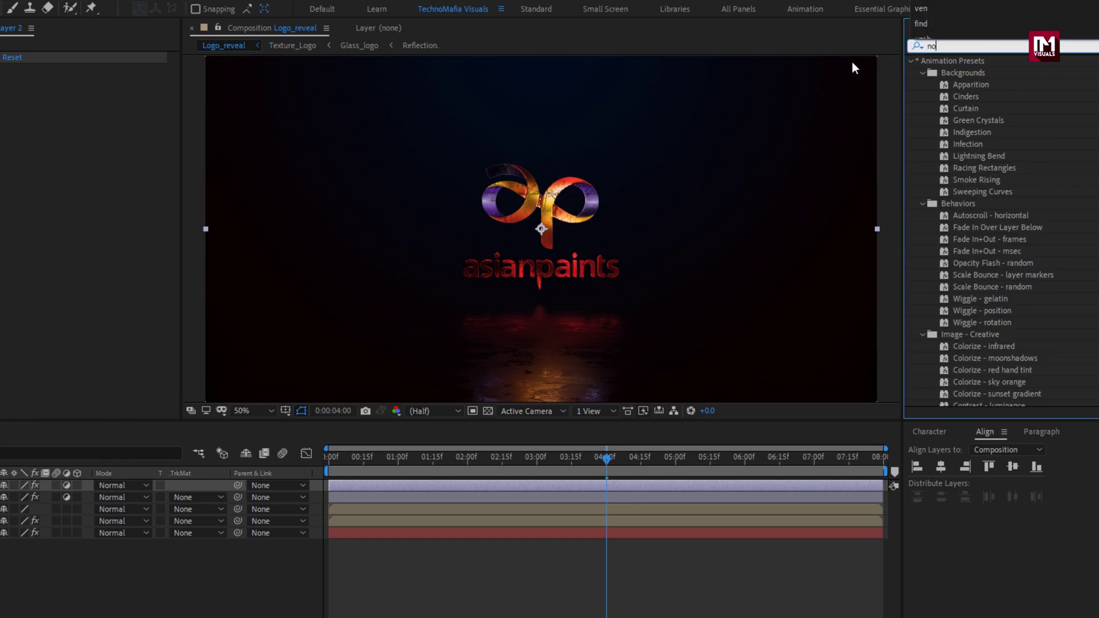
left_click(963, 120)
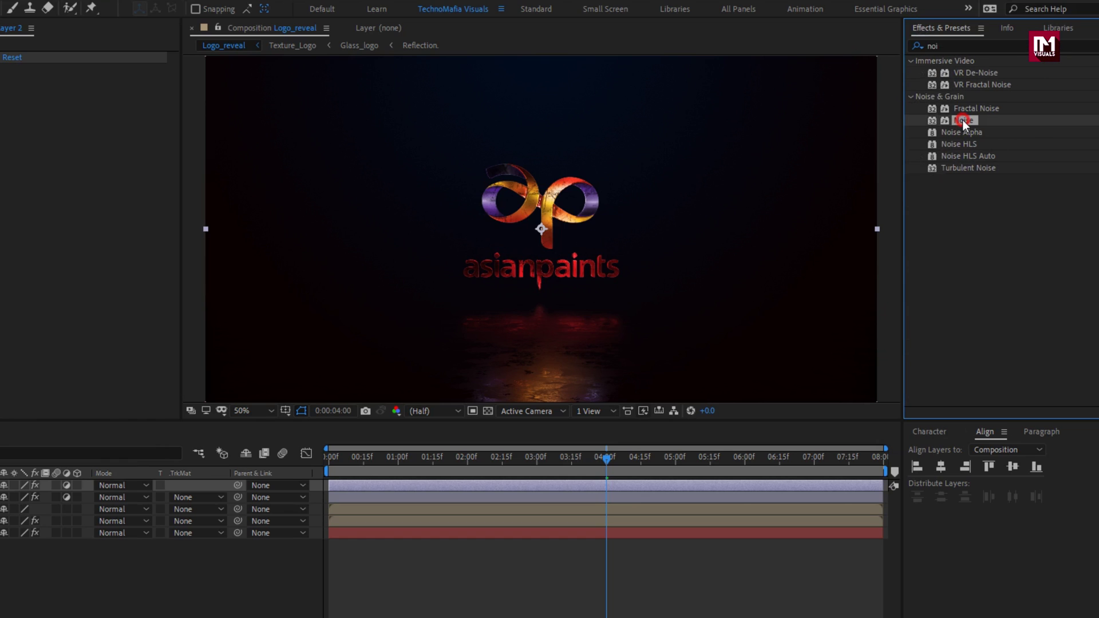
double_click(964, 120)
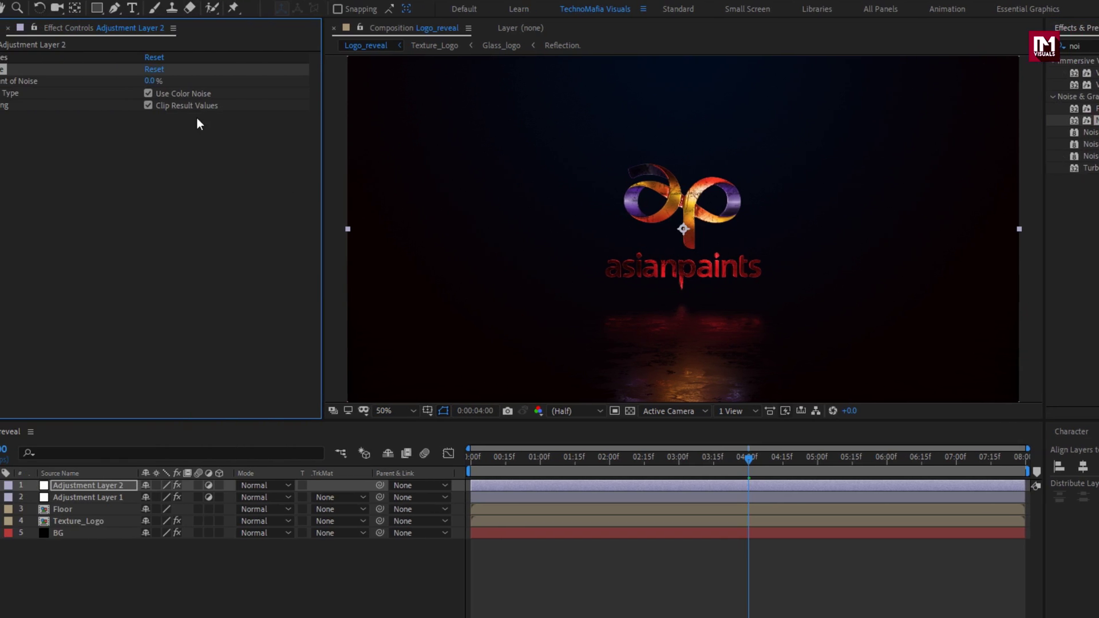
left_click(205, 81)
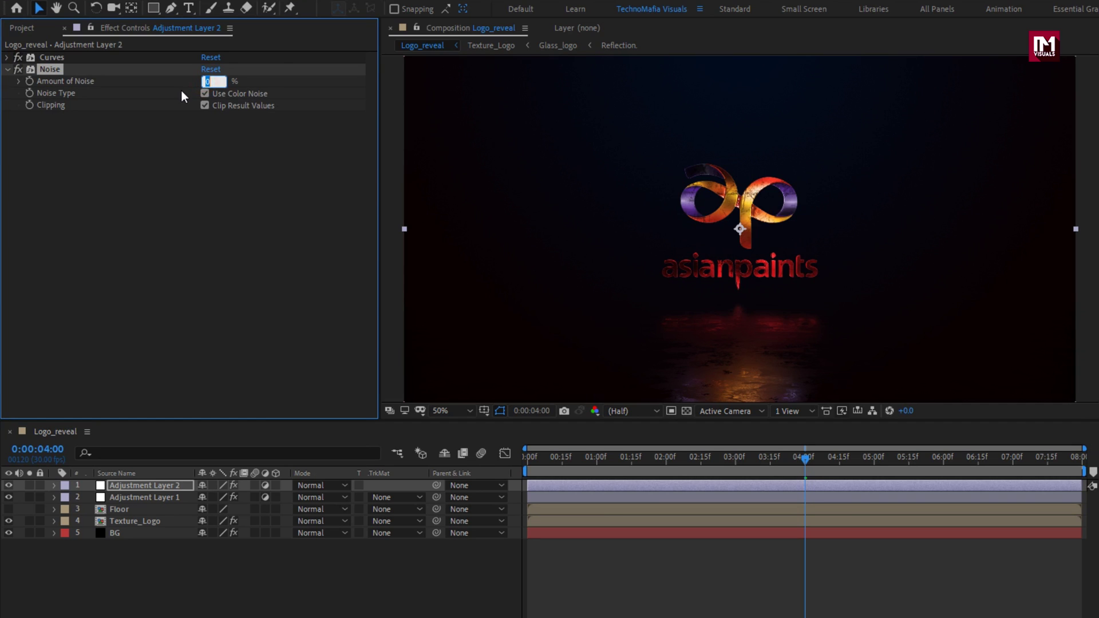
type("7")
key("Return")
Create a black solid layer named 'Frame'.
right_click(222, 575)
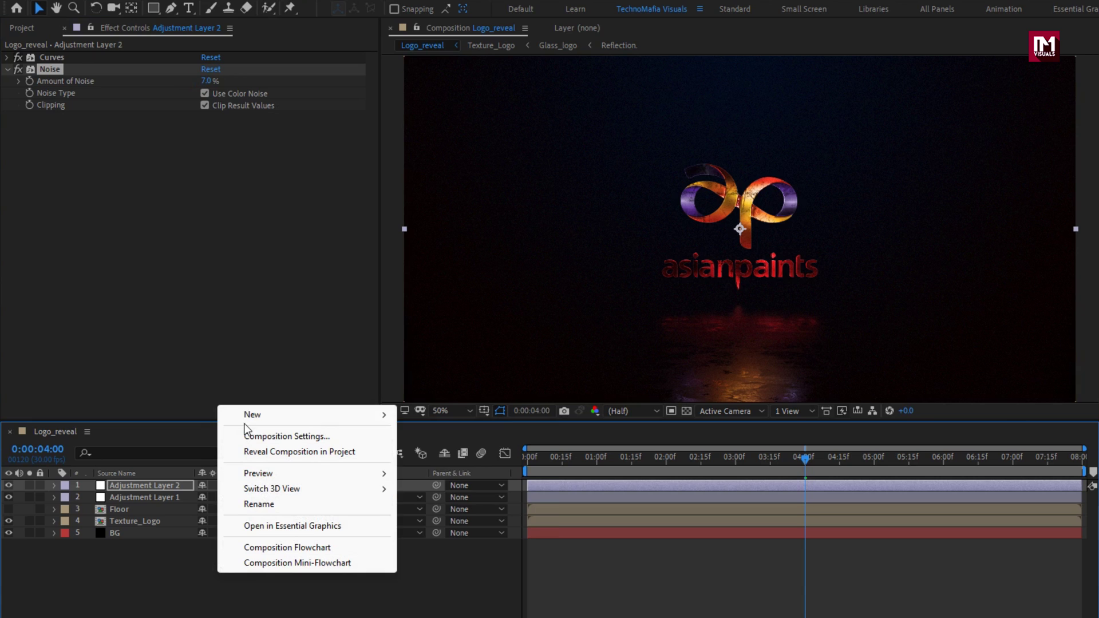
mouse_move(252, 417)
left_click(443, 452)
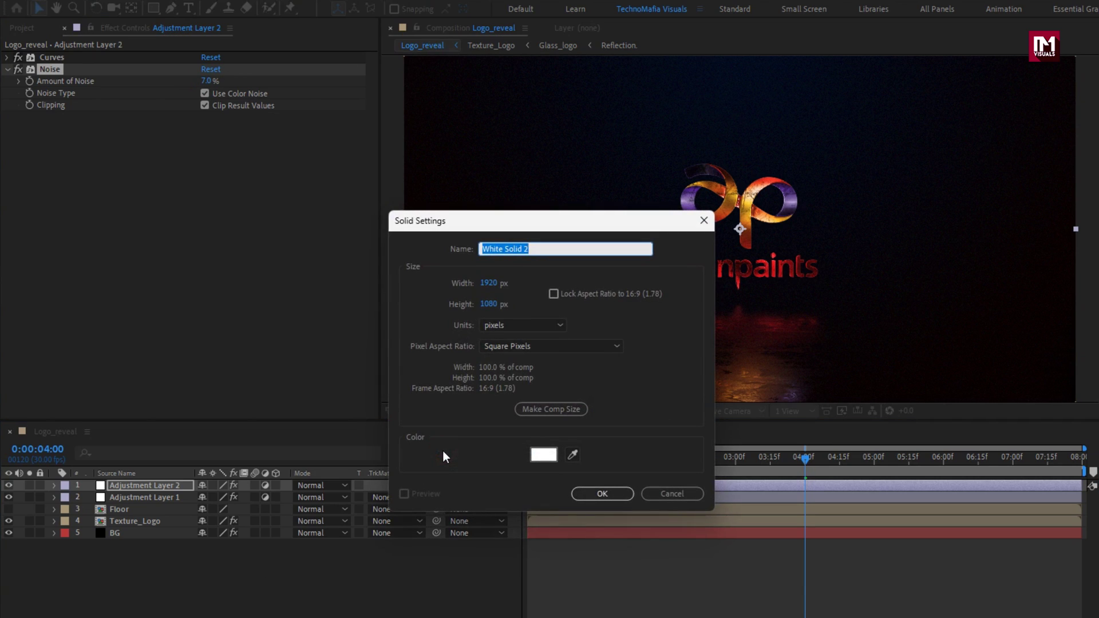
type("Frame")
left_click(549, 458)
left_click_drag(222, 430, 86, 483)
left_click(428, 277)
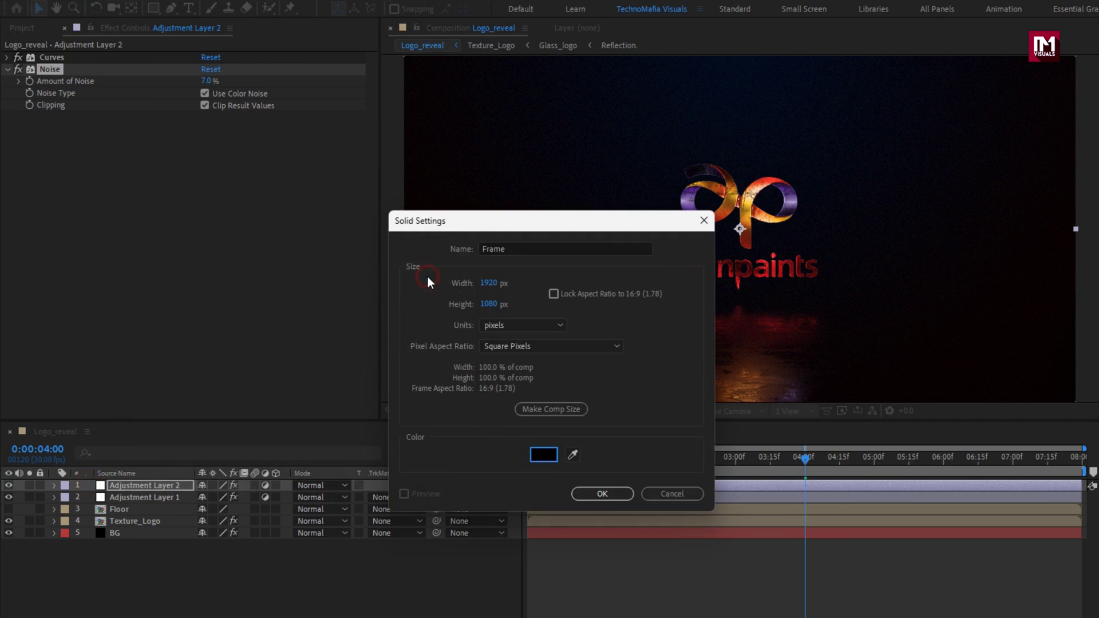
left_click(596, 493)
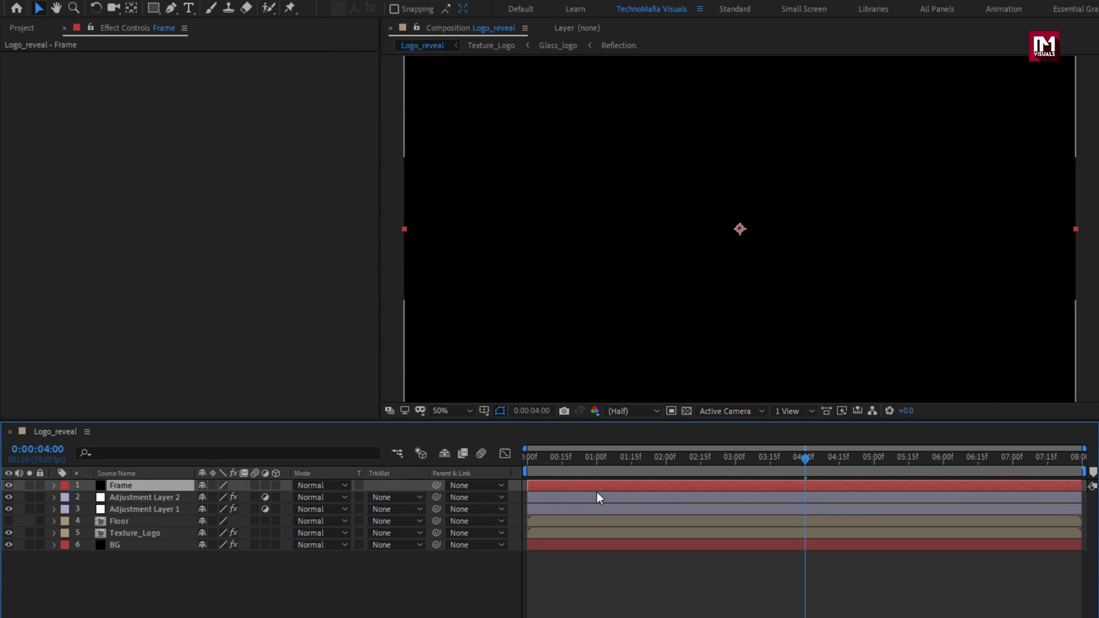
Mask Frame from Top 10% to Bottom 90% of source and invert the mask.
double_click(153, 12)
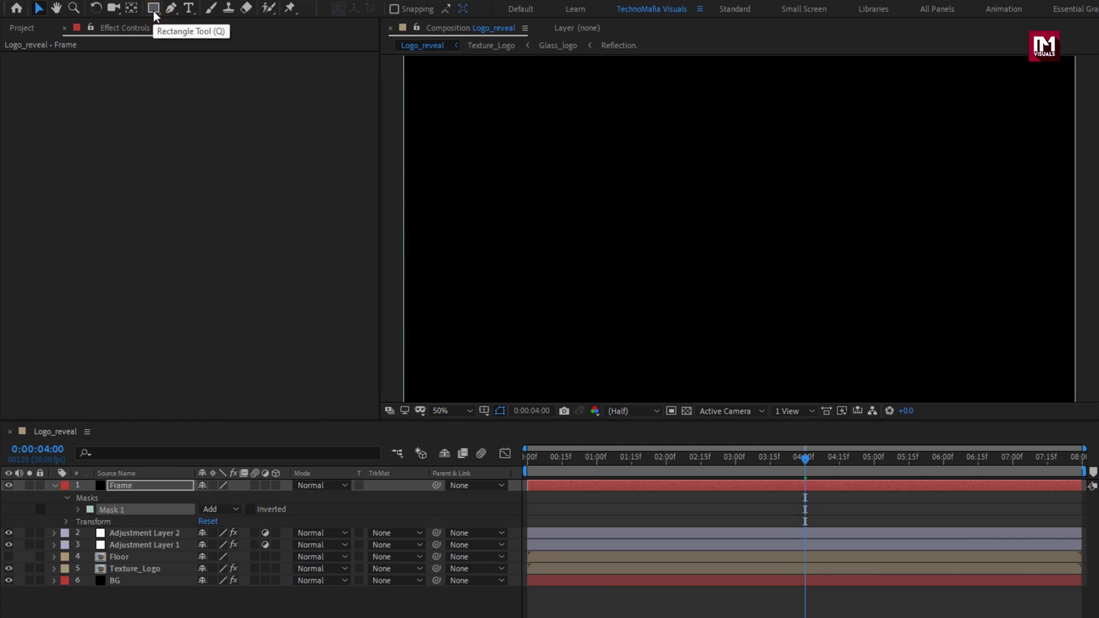
left_click(78, 510)
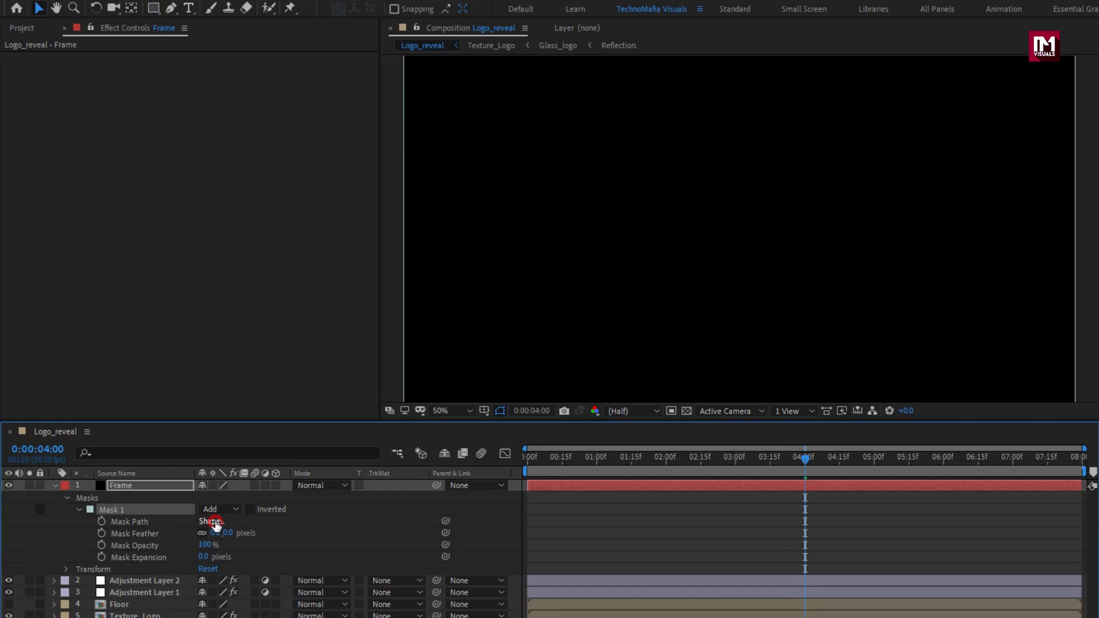
left_click(212, 521)
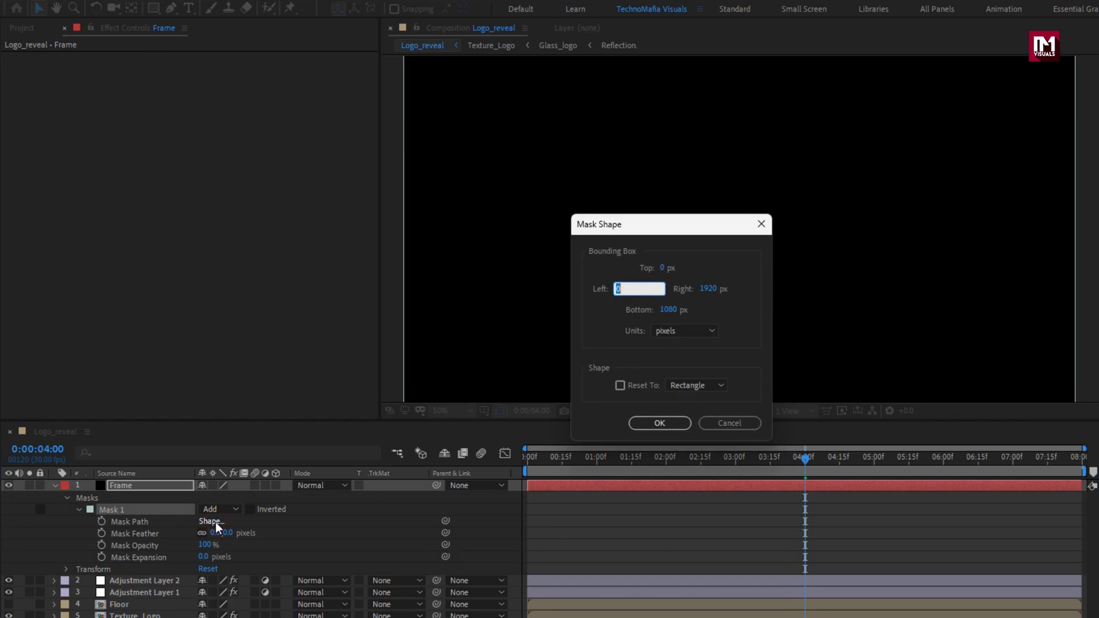
left_click(693, 331)
left_click(708, 394)
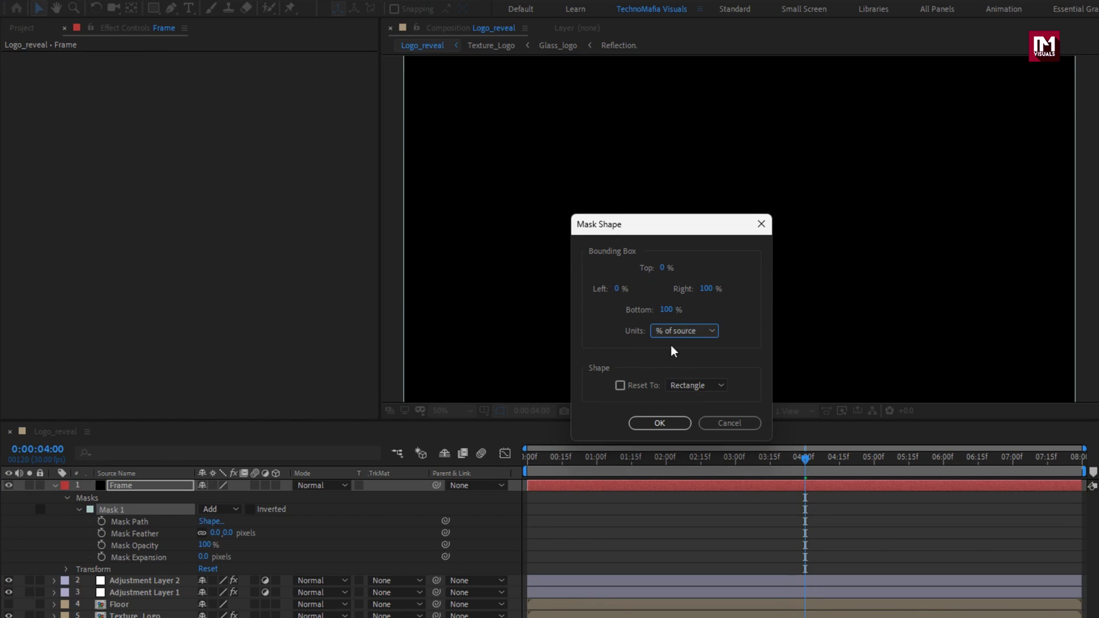
left_click(662, 268)
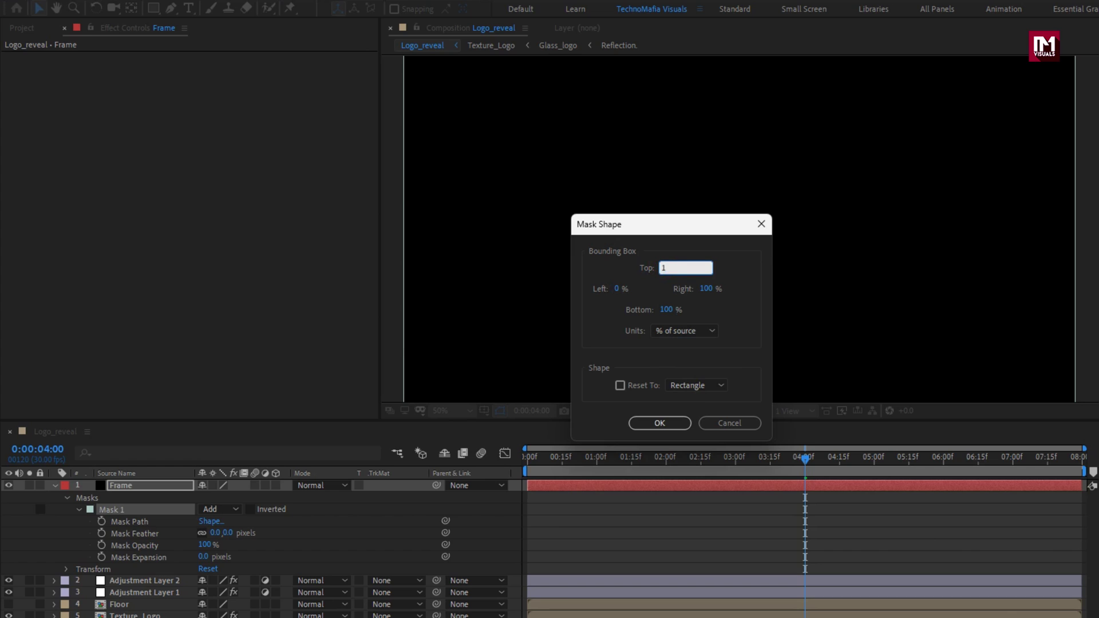
left_click(664, 312)
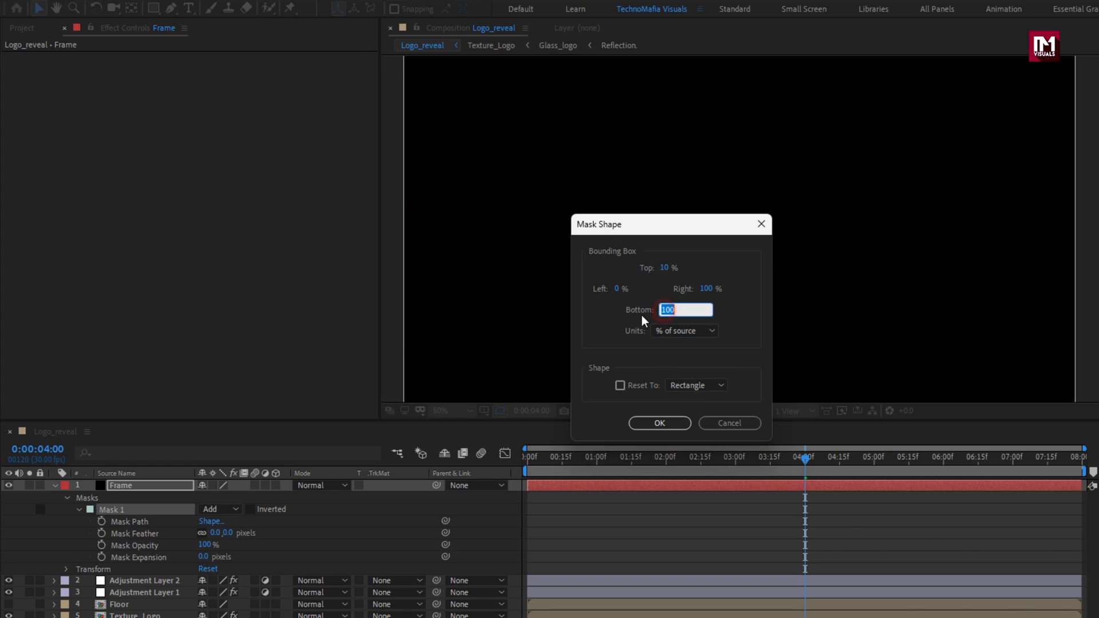
type("90")
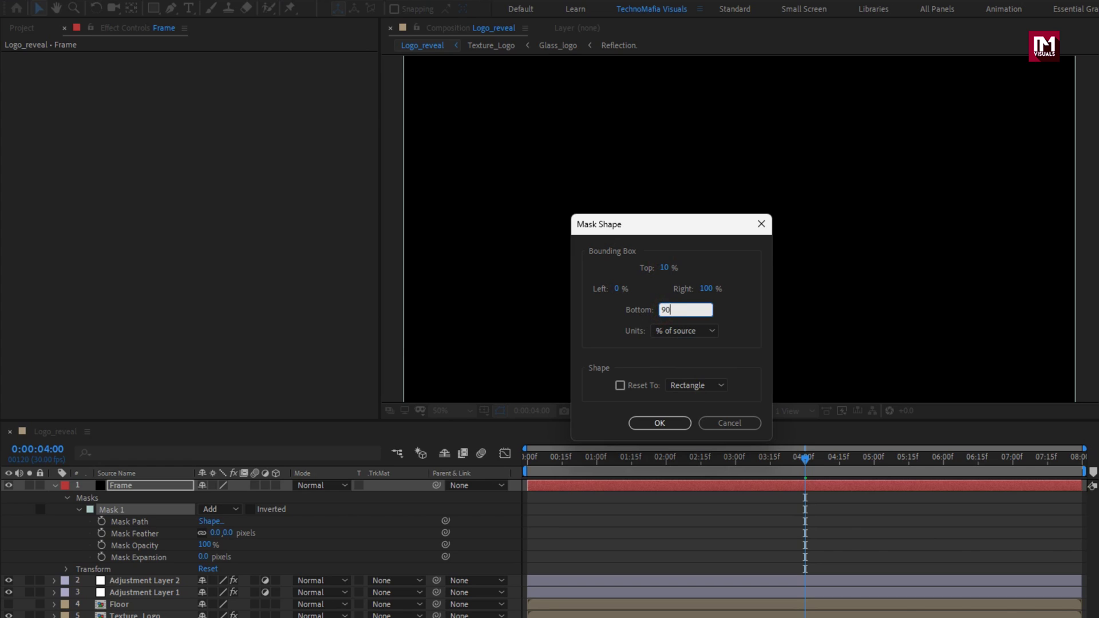
left_click(660, 423)
left_click(252, 511)
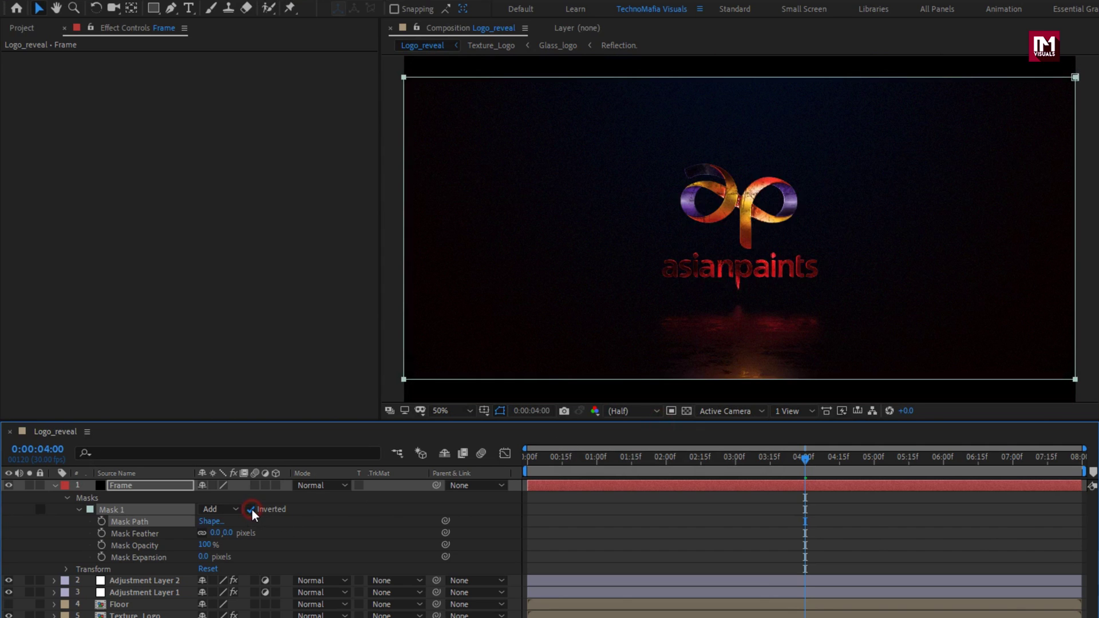
left_click(55, 486)
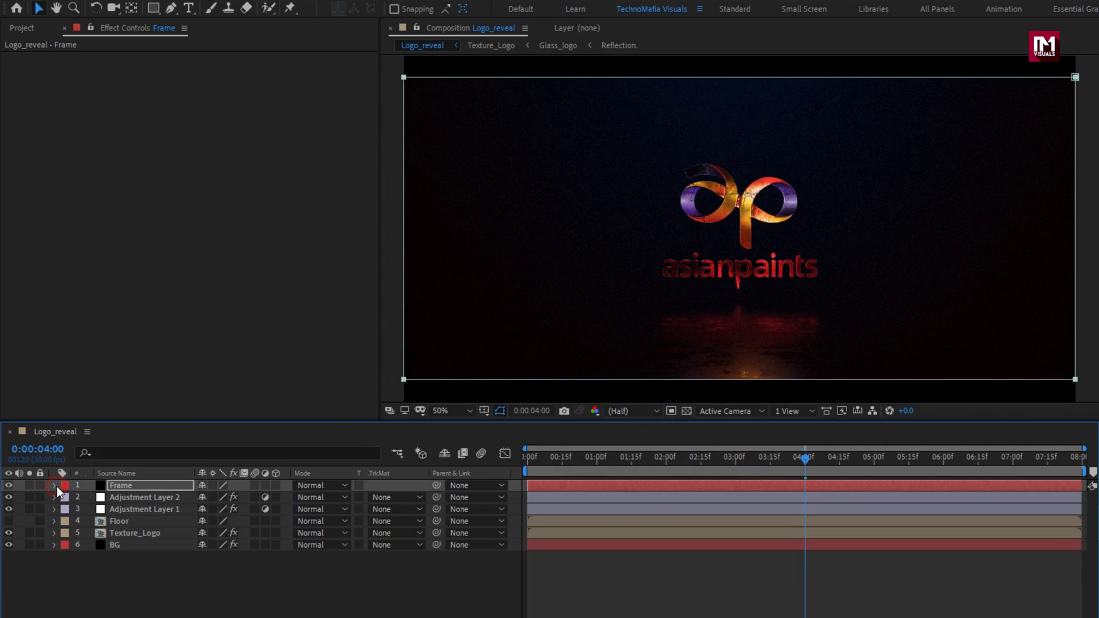
Keyframe Texture_Logo opacity from 0% at 0:00 to 100% at 2:00.
left_click(517, 459)
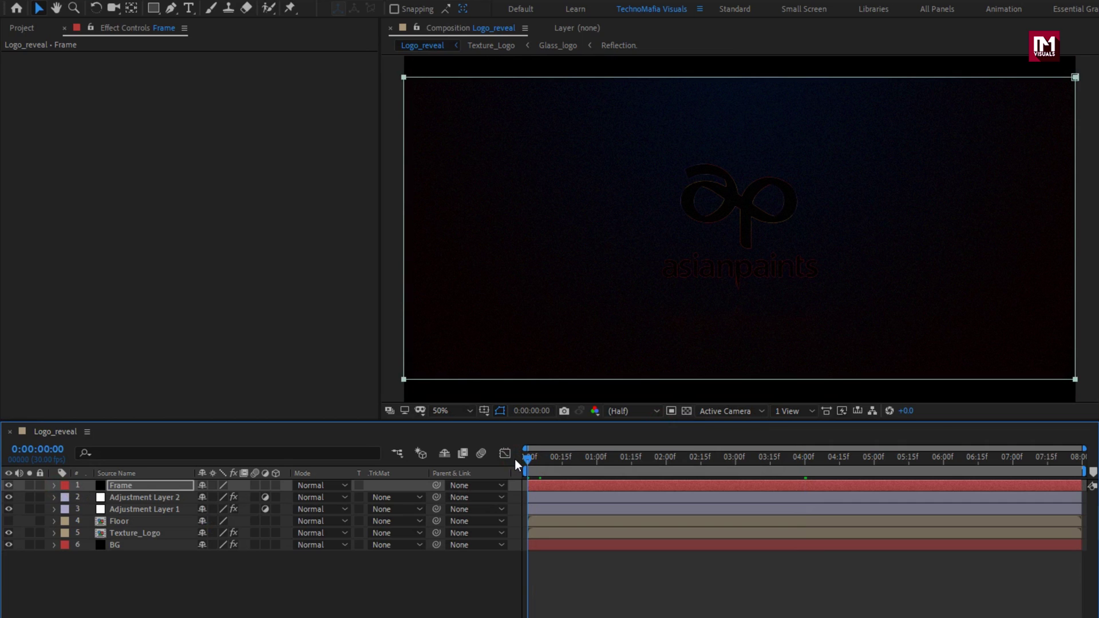
left_click(144, 537)
key("t")
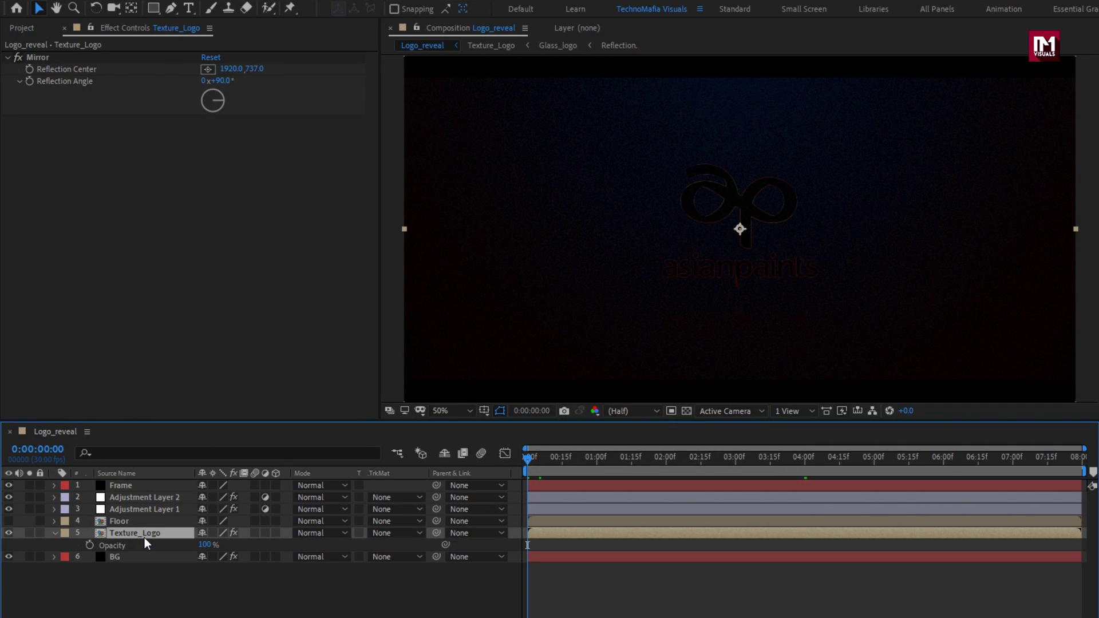
left_click(666, 460)
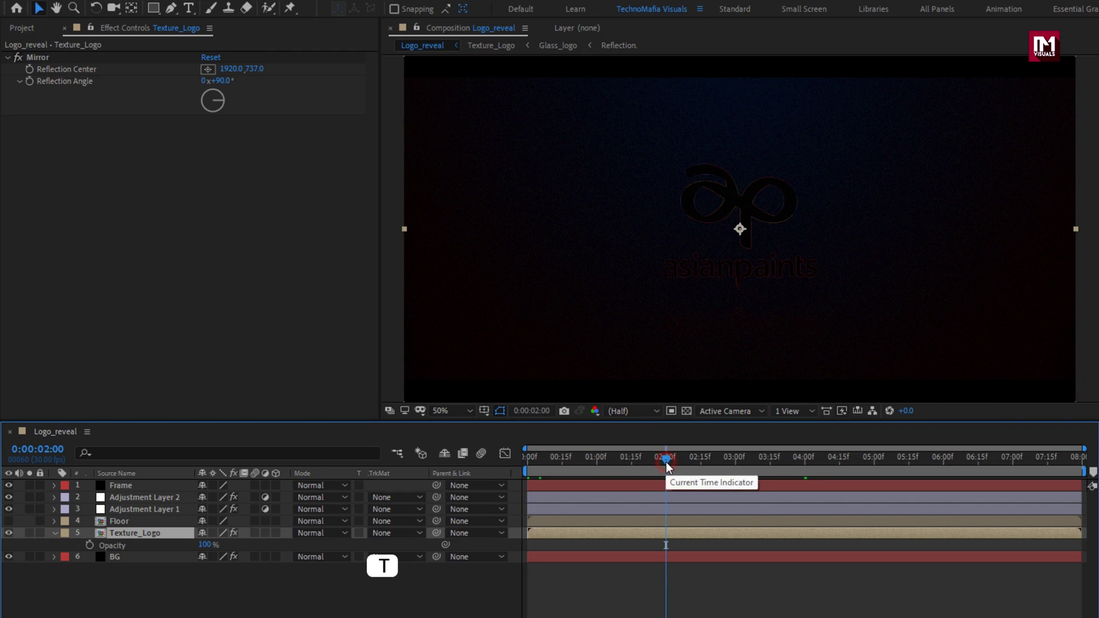
left_click(90, 546)
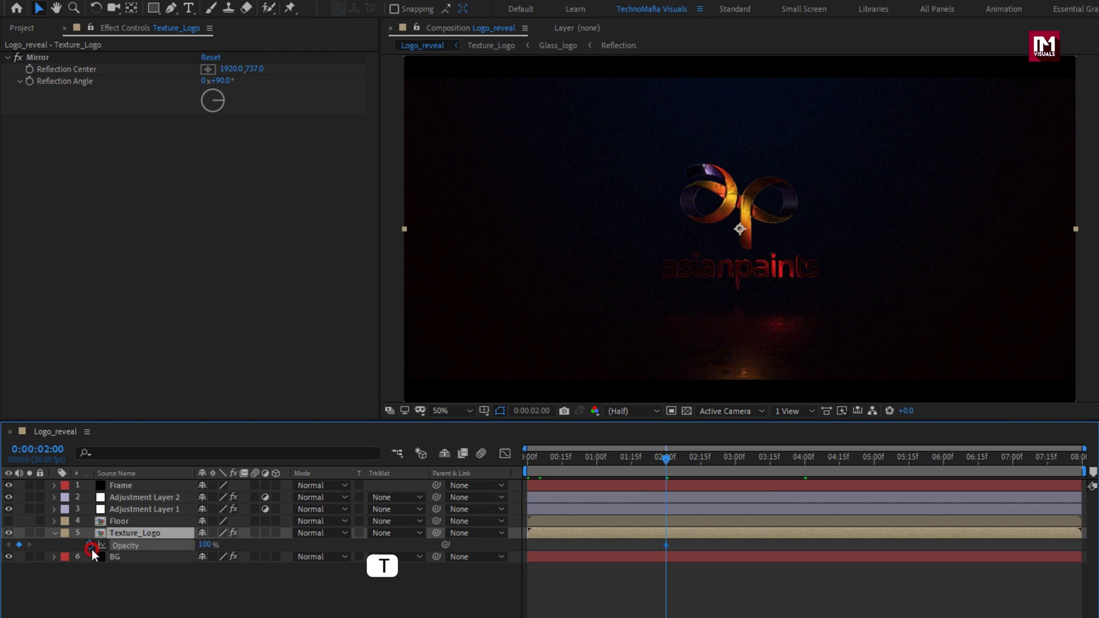
left_click(532, 461)
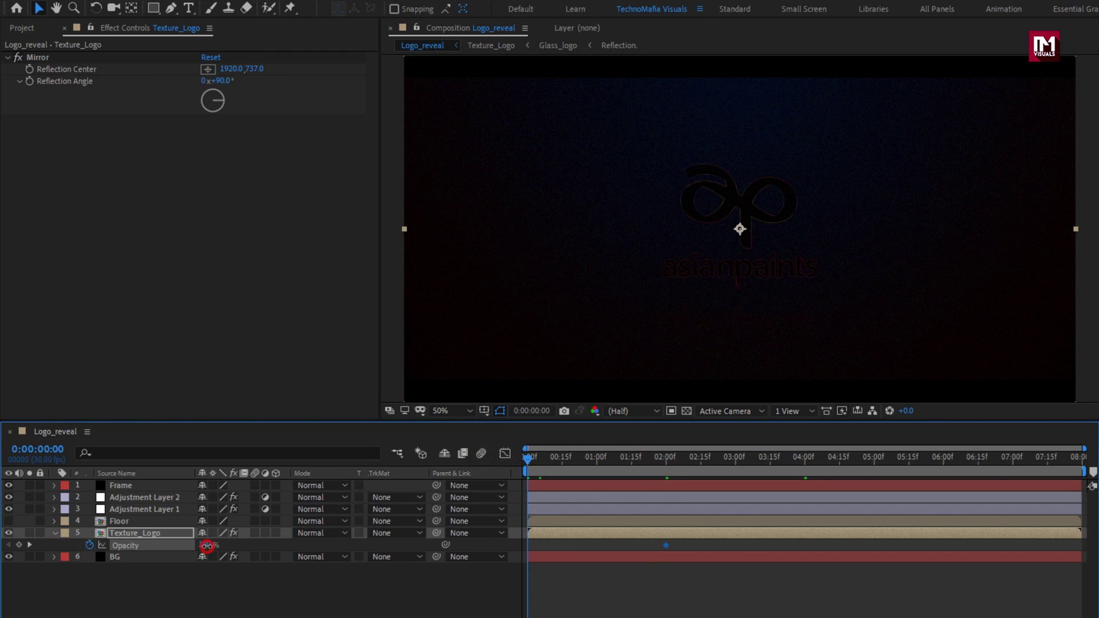
left_click_drag(207, 545, 150, 548)
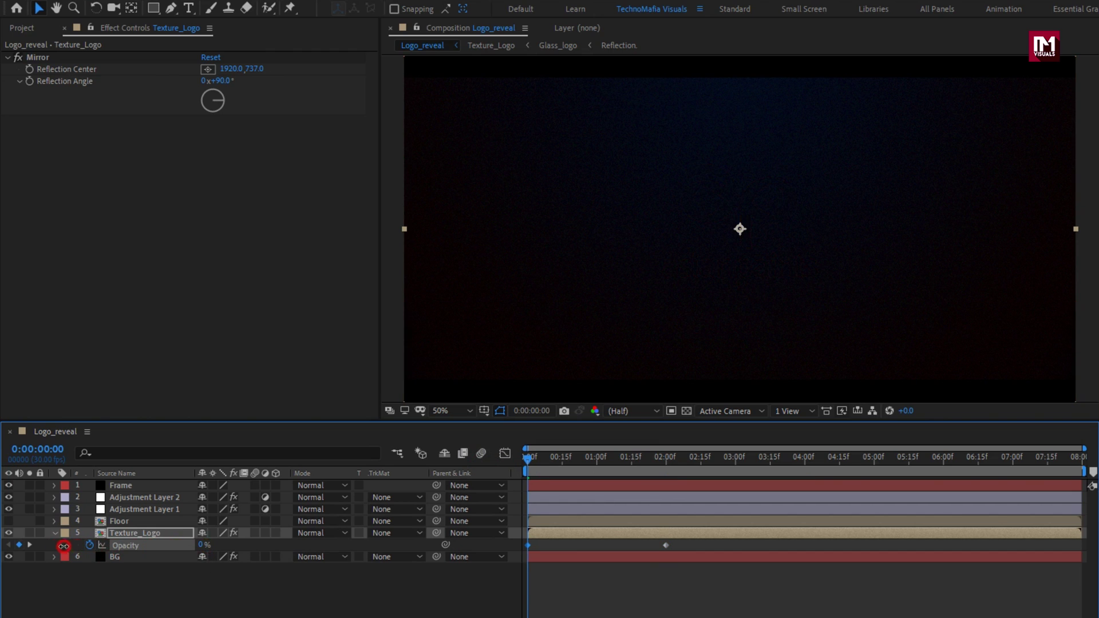
Hold the logo's opacity at 100% at 6:00 and fade it to 0% at 7:29.
left_click(946, 469)
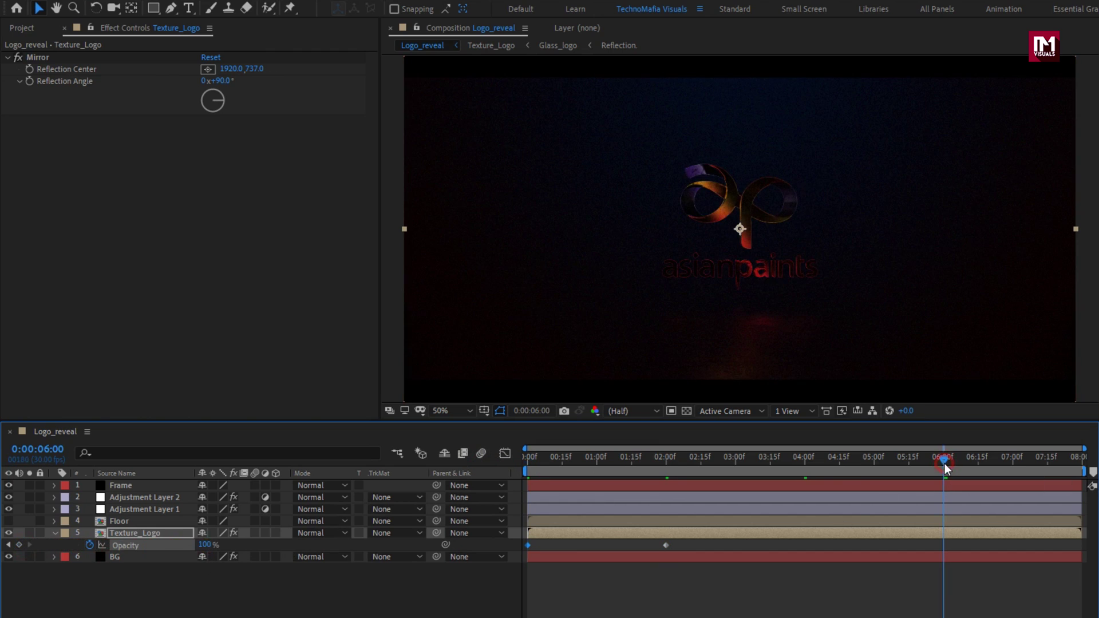
key("alt+shift+t")
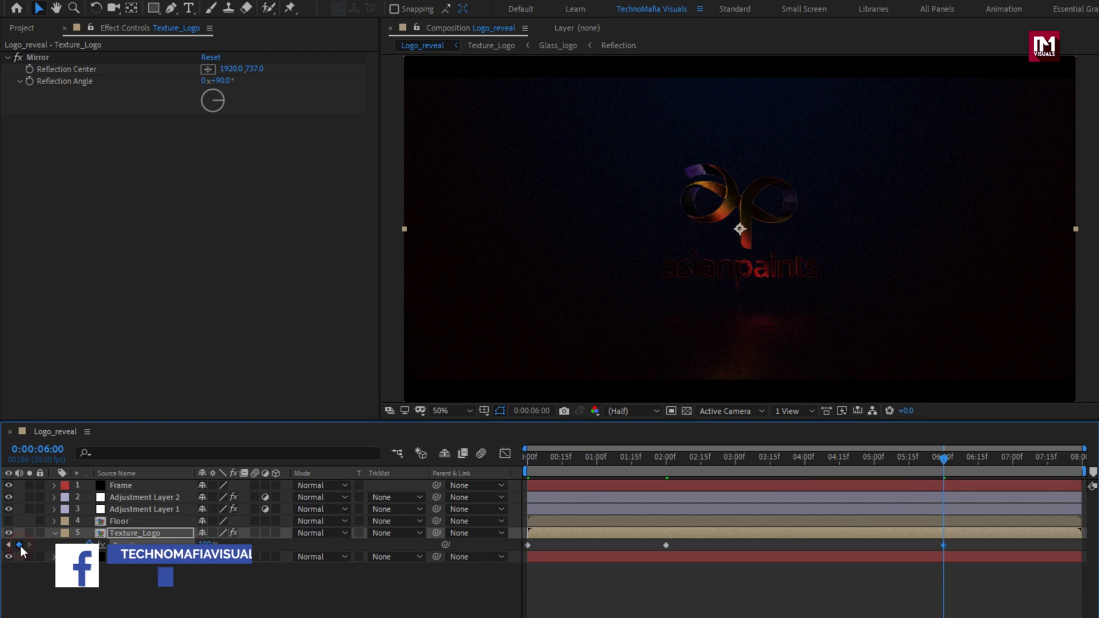
left_click(1085, 461)
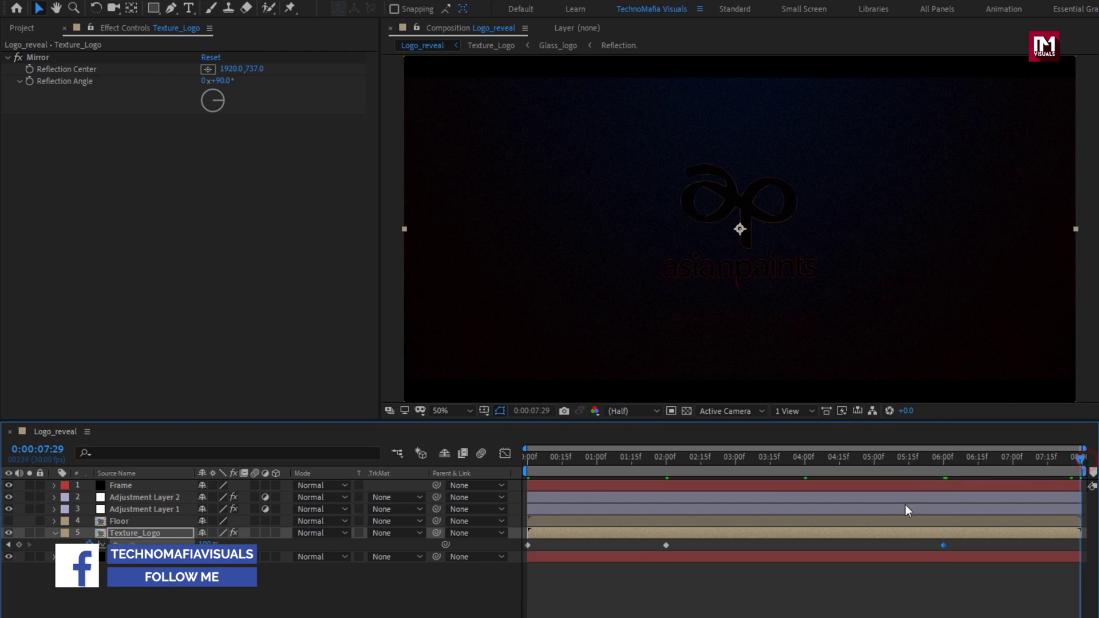
left_click_drag(206, 545, 33, 549)
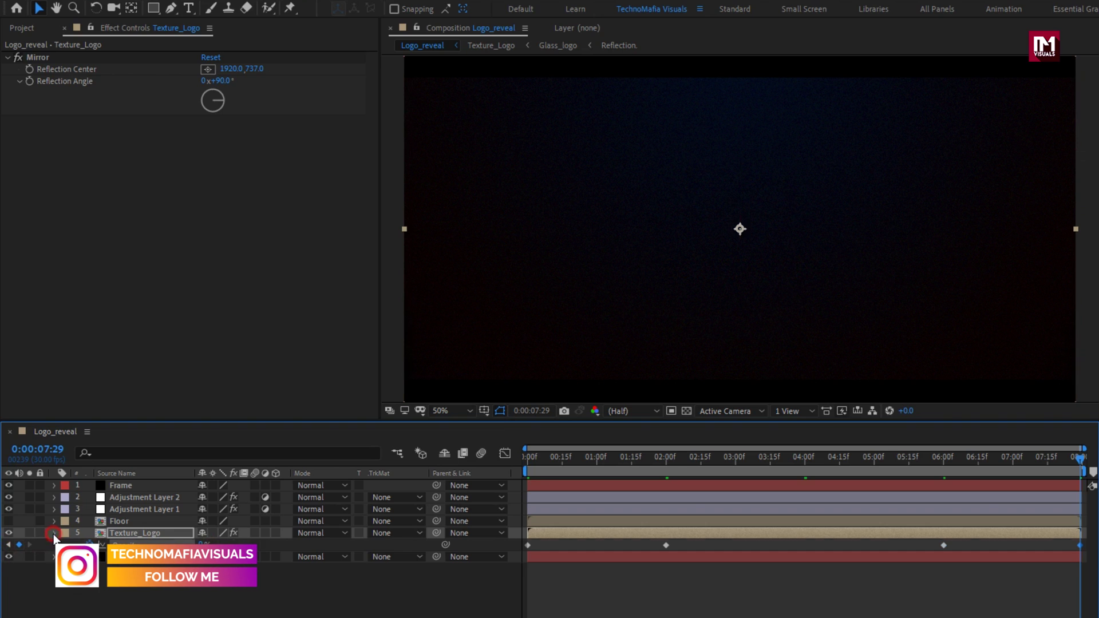
Collapse Texture_Logo and preview the composition from the first frame.
left_click(54, 534)
key("Home")
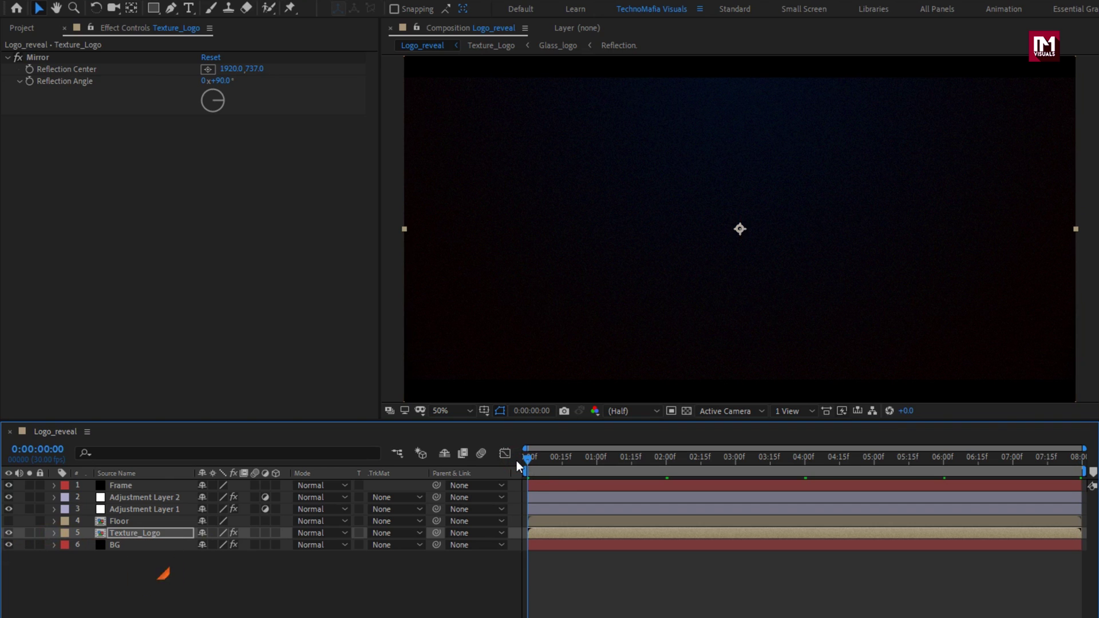
key("space")
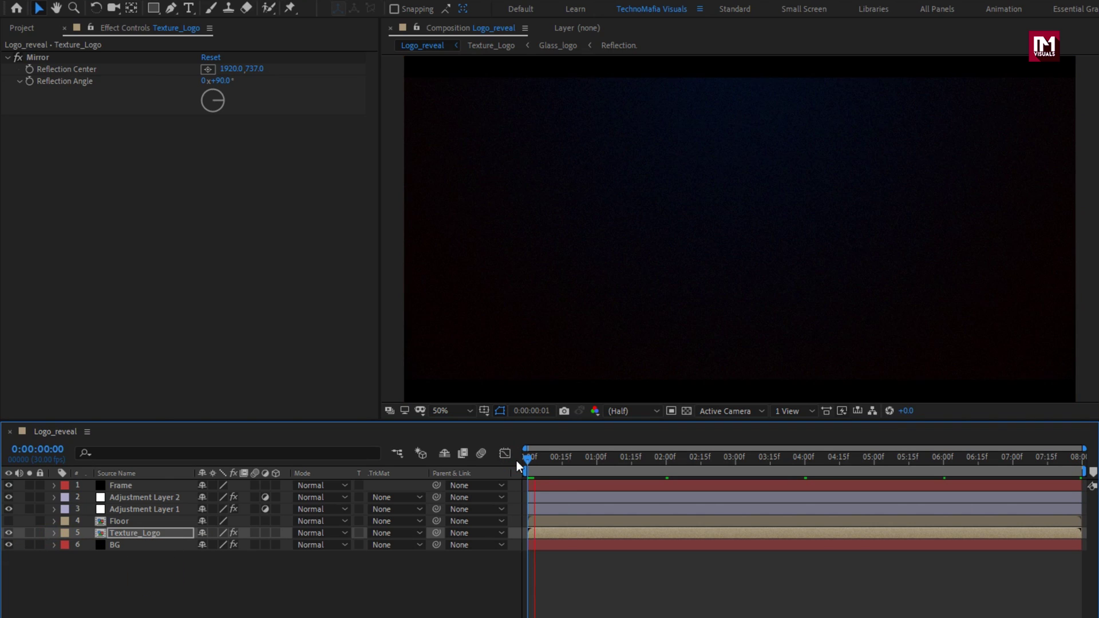